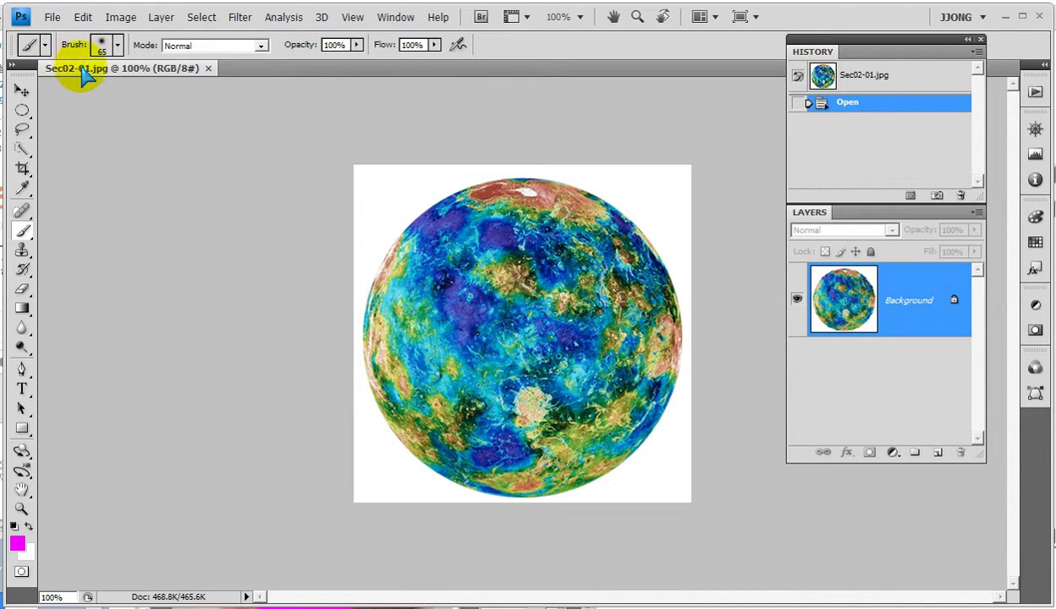
# Float the Sec02-01.jpg planet image in its own enlarged window and start a new document
pyautogui.moveTo(78, 68); pyautogui.dragTo(133, 125)
pyautogui.moveTo(429, 450); pyautogui.dragTo(519, 506)
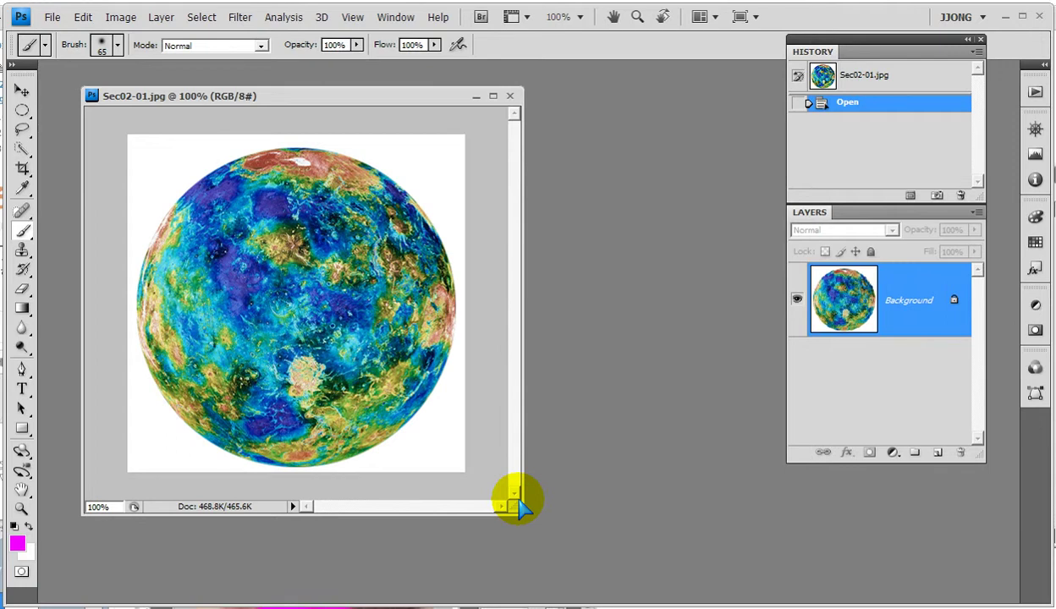
pyautogui.hotkey('ctrl', 'n')
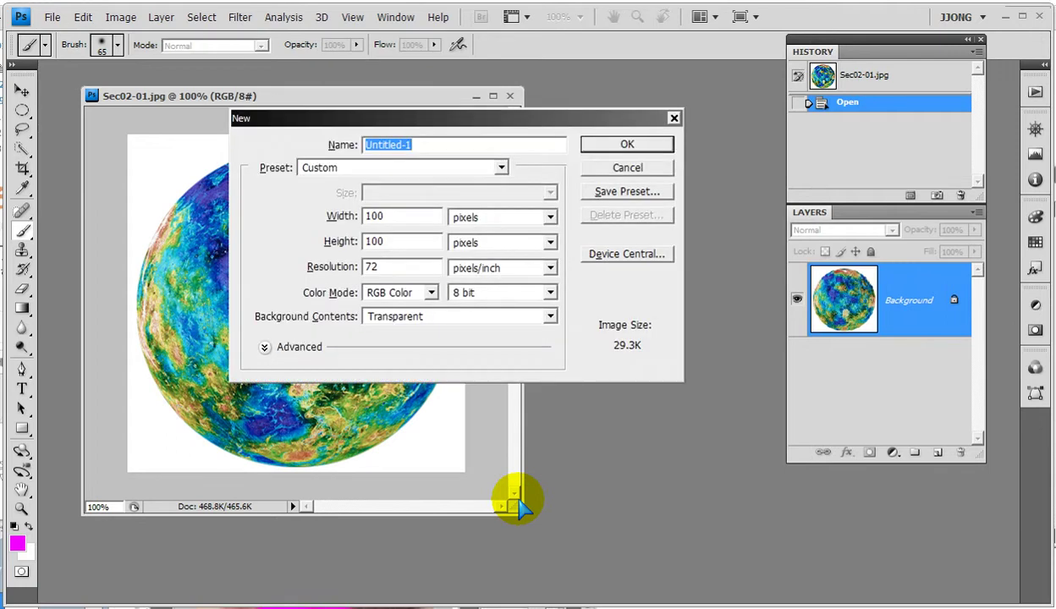
# Create a 550 × 550 pixel transparent document and float its window to the left
pyautogui.doubleClick(392, 215)
pyautogui.write('550')
pyautogui.doubleClick(385, 241)
pyautogui.write('550')
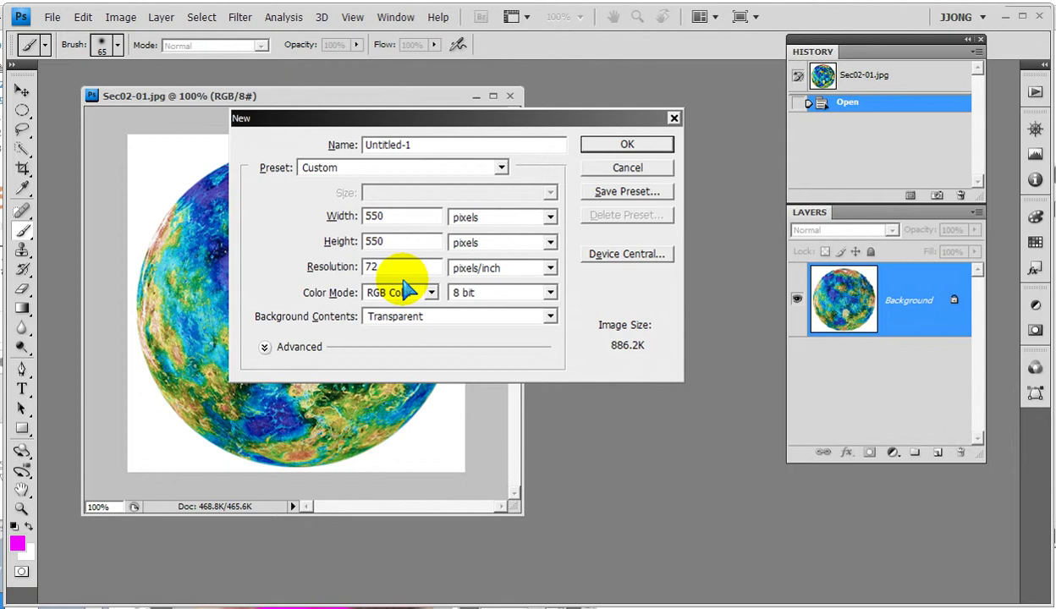
pyautogui.click(633, 146)
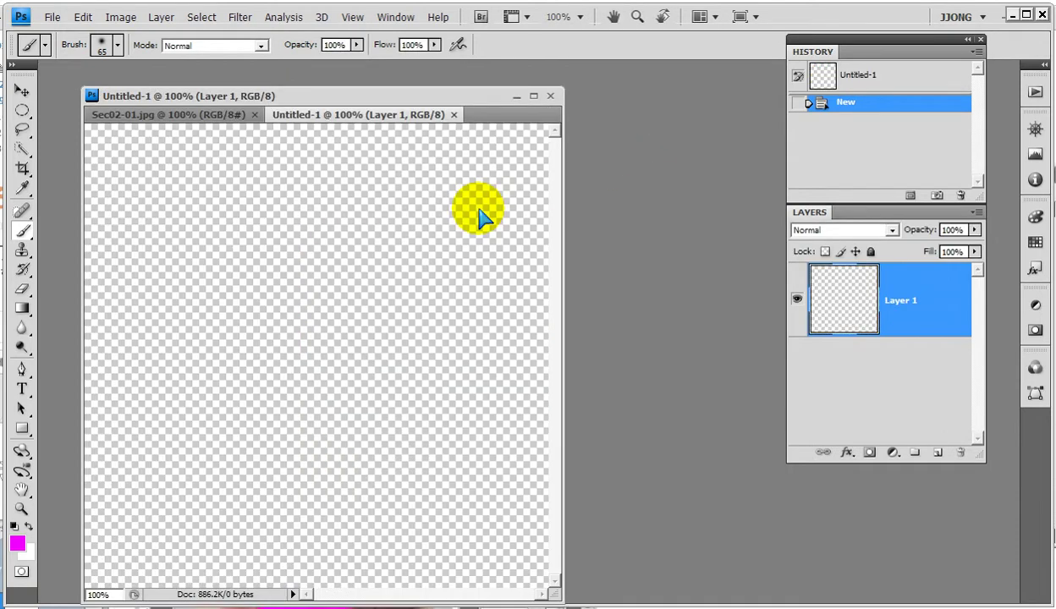
pyautogui.moveTo(396, 115); pyautogui.dragTo(539, 125)
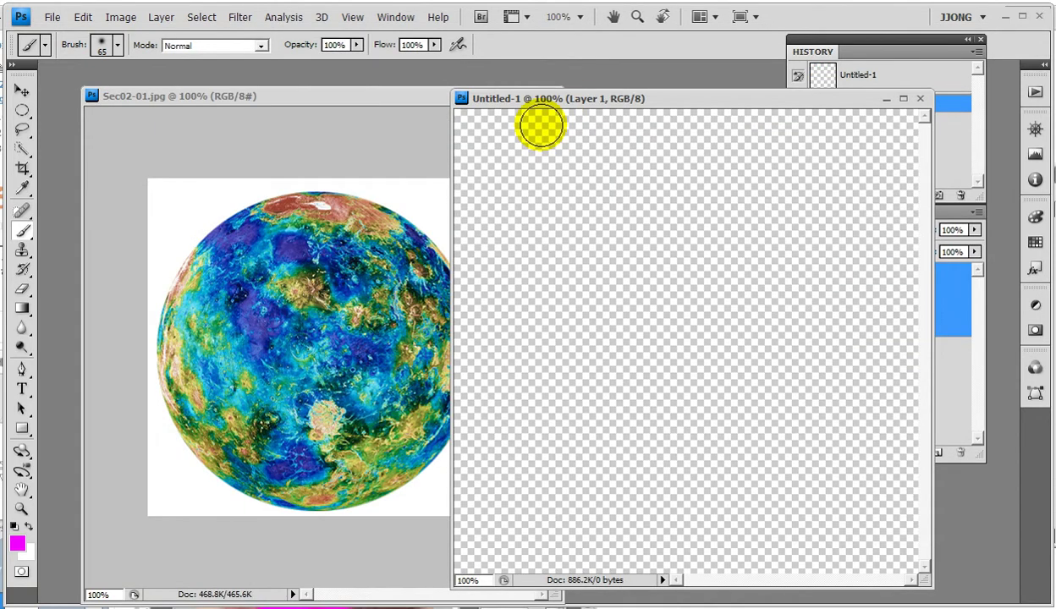
pyautogui.moveTo(629, 98); pyautogui.dragTo(473, 98)
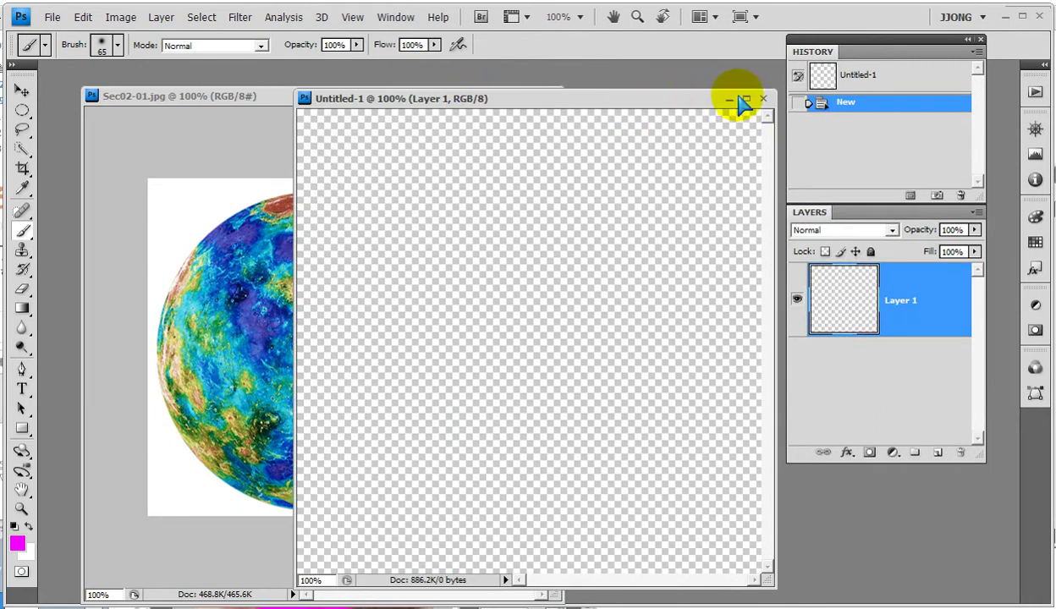
# Replace the transparent document with a white-background 550 × 550 document in a floating window
pyautogui.click(764, 101)
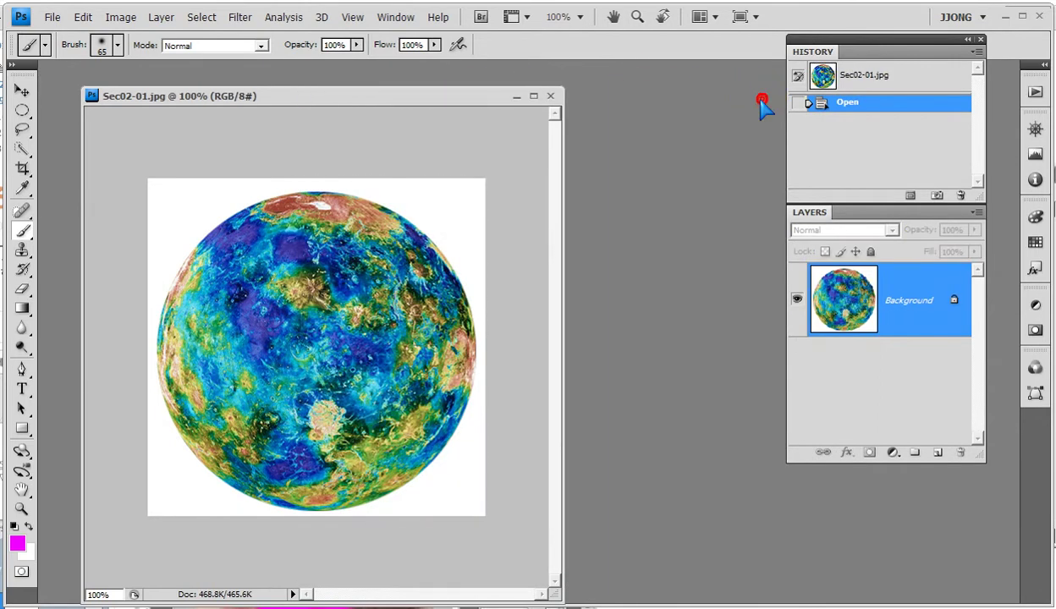
pyautogui.hotkey('ctrl', 'n')
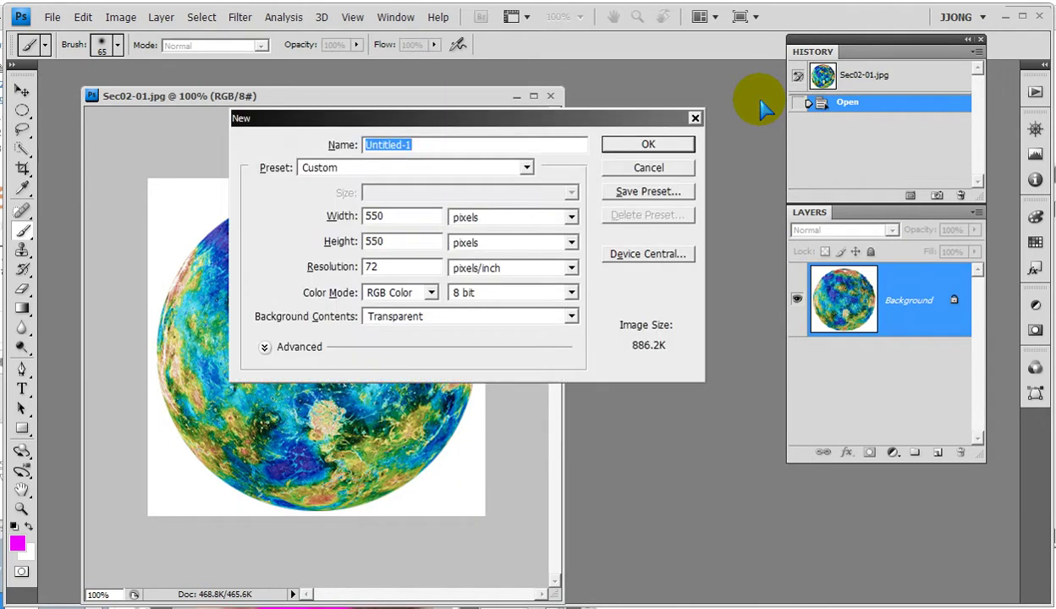
pyautogui.moveTo(545, 119); pyautogui.dragTo(636, 110)
pyautogui.click(653, 309)
pyautogui.click(544, 325)
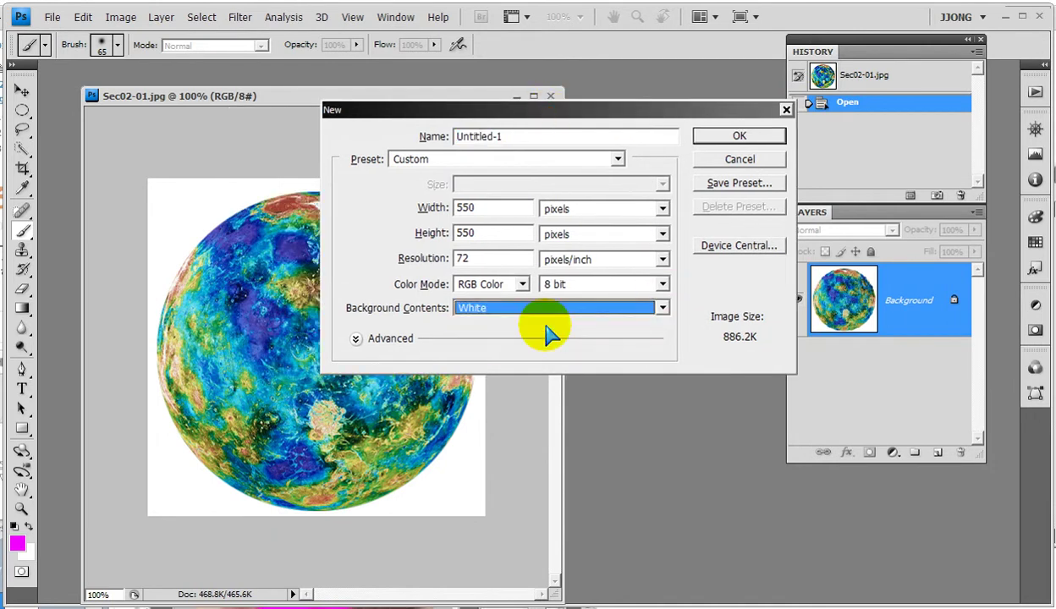
pyautogui.click(756, 138)
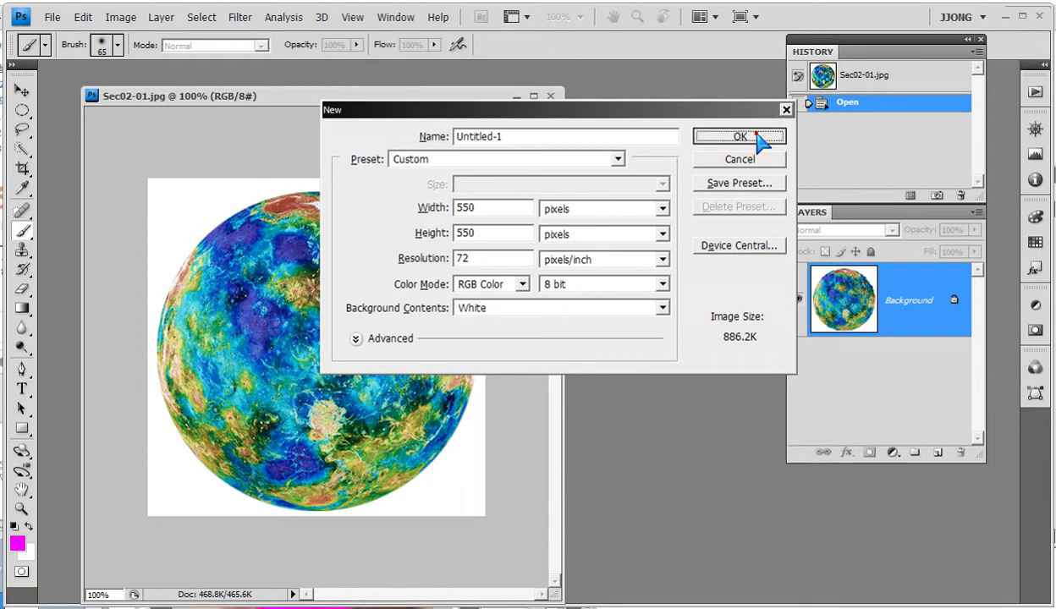
pyautogui.moveTo(373, 115)
pyautogui.mouseDown()
pyautogui.moveTo(595, 99)
pyautogui.moveTo(402, 110)
pyautogui.moveTo(405, 85)
pyautogui.mouseUp()
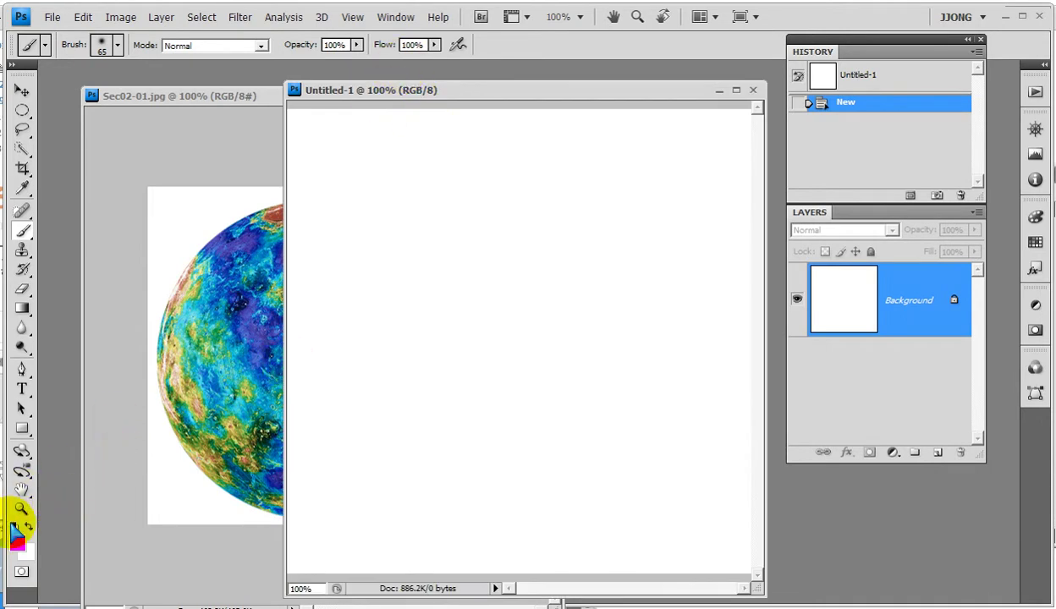
# Reset to default black/white colours and bring the planet window forward, moved down-right
pyautogui.click(14, 525)
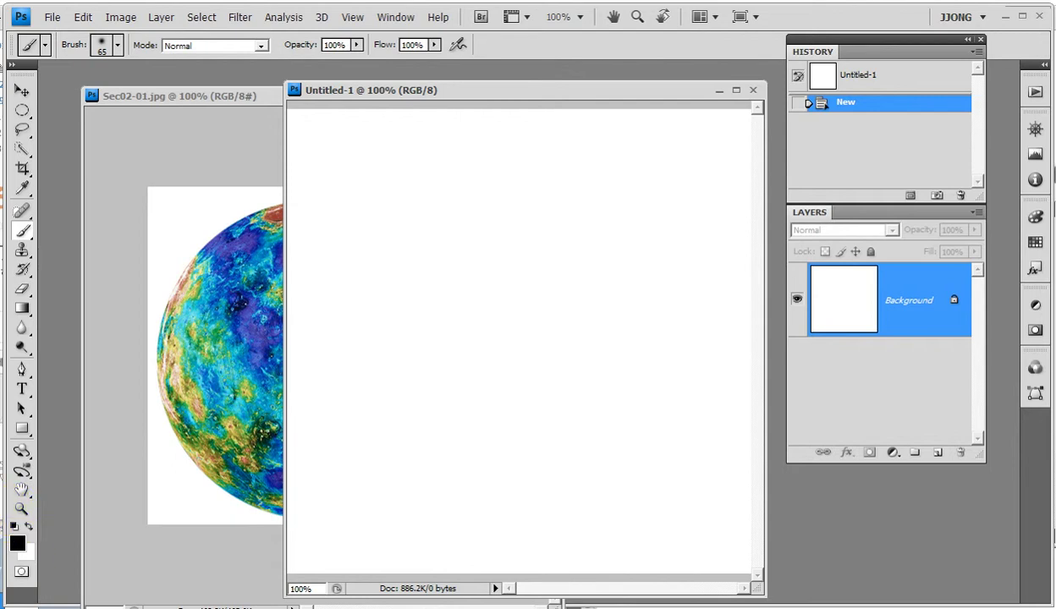
pyautogui.click(18, 542)
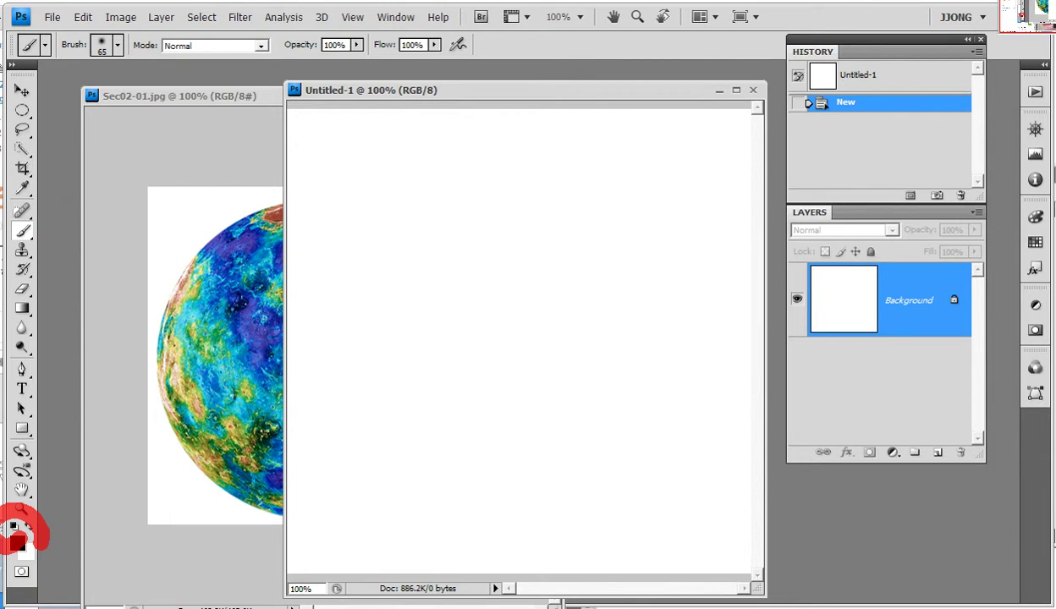
pyautogui.click(93, 97)
pyautogui.moveTo(193, 104)
pyautogui.mouseDown()
pyautogui.moveTo(258, 254)
pyautogui.moveTo(211, 241)
pyautogui.mouseUp()
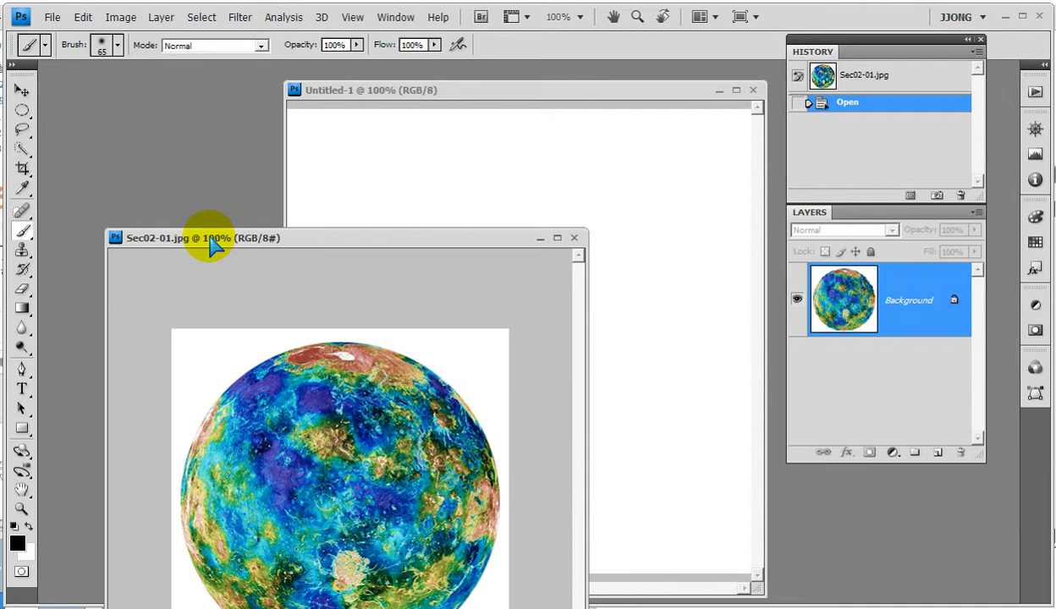
# Move the planet window up-left and place white Untitled-1 in front, up-right
pyautogui.moveTo(279, 248)
pyautogui.mouseDown()
pyautogui.moveTo(246, 118)
pyautogui.moveTo(237, 124)
pyautogui.mouseUp()
pyautogui.moveTo(531, 92)
pyautogui.mouseDown()
pyautogui.moveTo(489, 143)
pyautogui.moveTo(447, 161)
pyautogui.mouseUp()
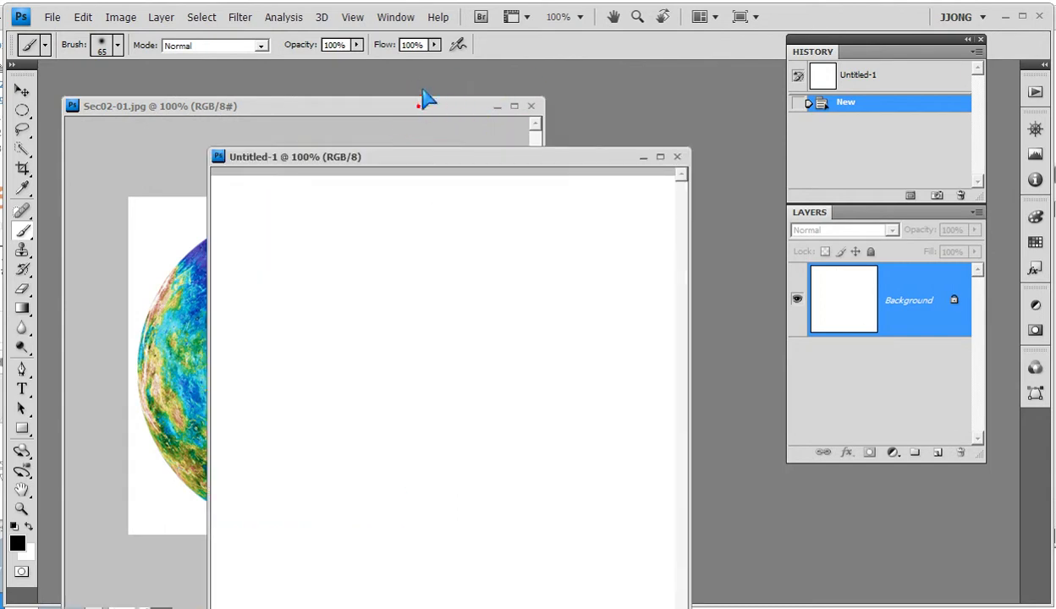
pyautogui.moveTo(428, 100); pyautogui.dragTo(431, 62)
pyautogui.moveTo(573, 160); pyautogui.dragTo(623, 122)
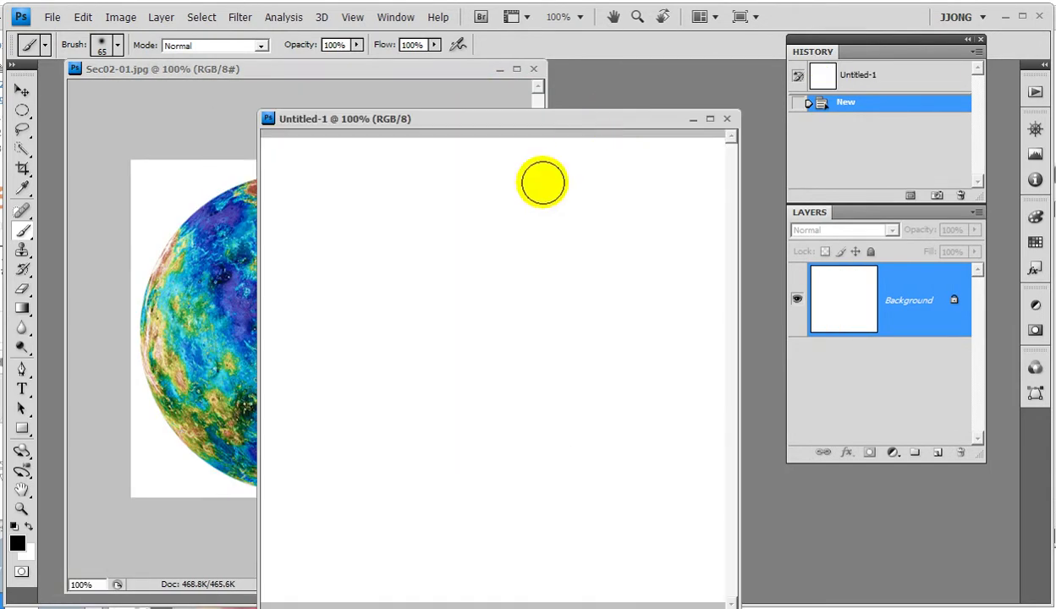
pyautogui.moveTo(895, 347)
pyautogui.mouseDown()
pyautogui.moveTo(885, 364)
pyautogui.moveTo(852, 373)
pyautogui.mouseUp()
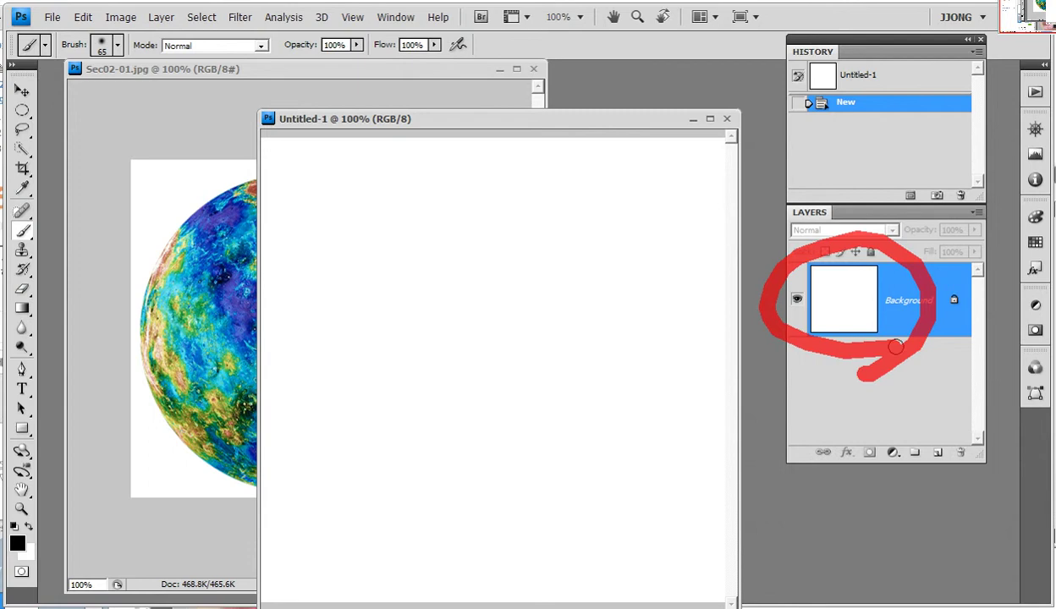
# Fill the canvas black with the Paint Bucket, undo the fill, and show the Edit menu
pyautogui.moveTo(17, 292); pyautogui.dragTo(44, 343)
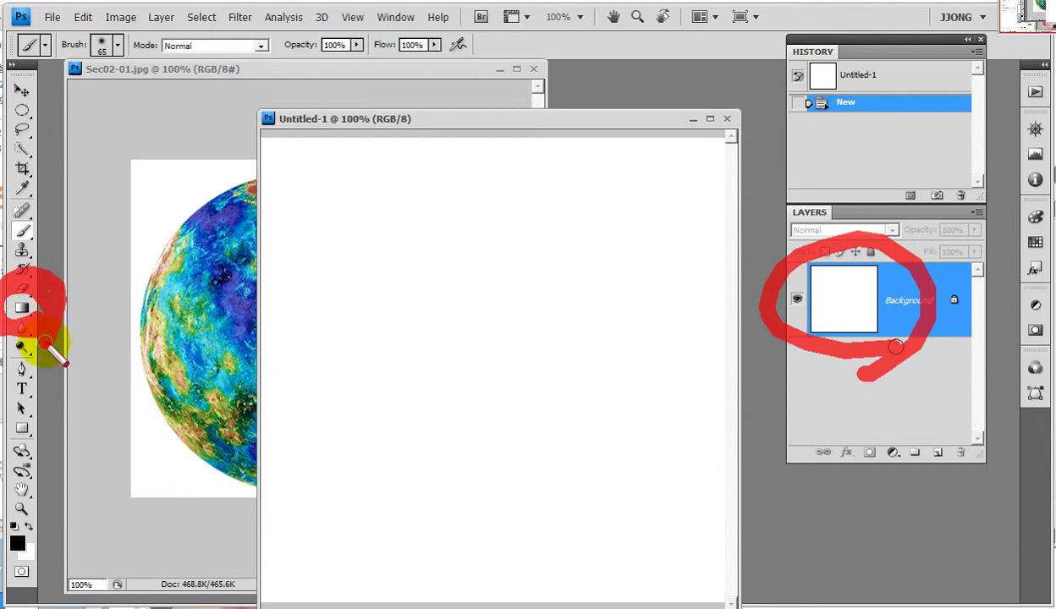
pyautogui.click(22, 309)
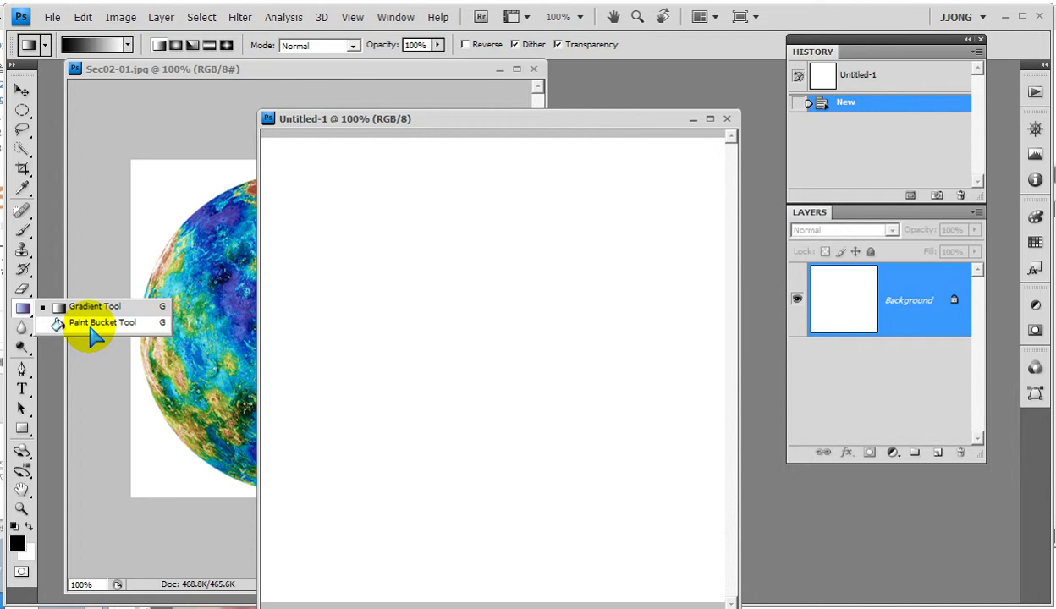
pyautogui.click(90, 327)
pyautogui.click(449, 326)
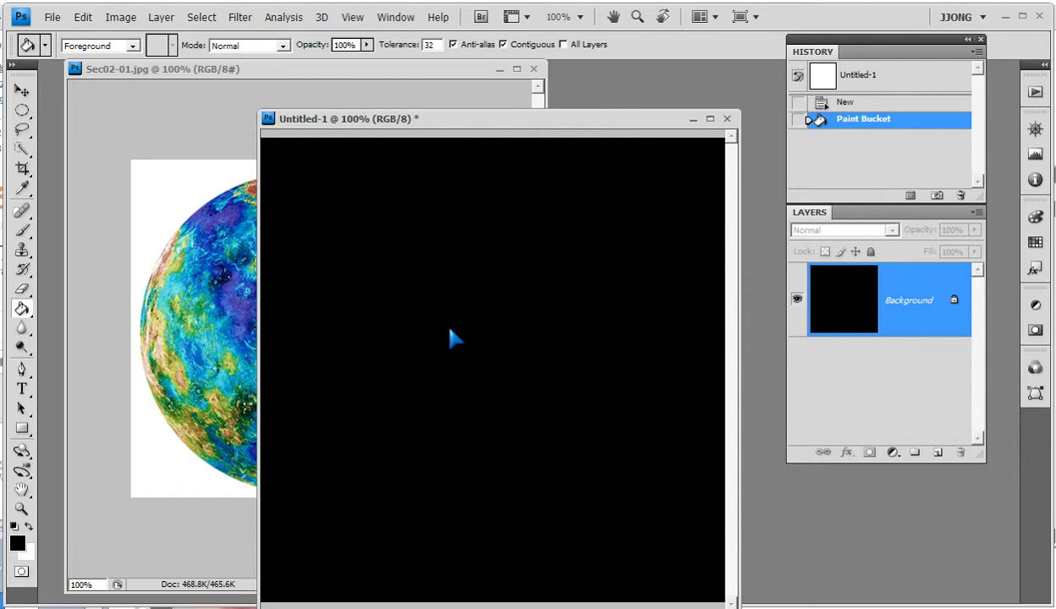
pyautogui.hotkey('ctrl', 'z')
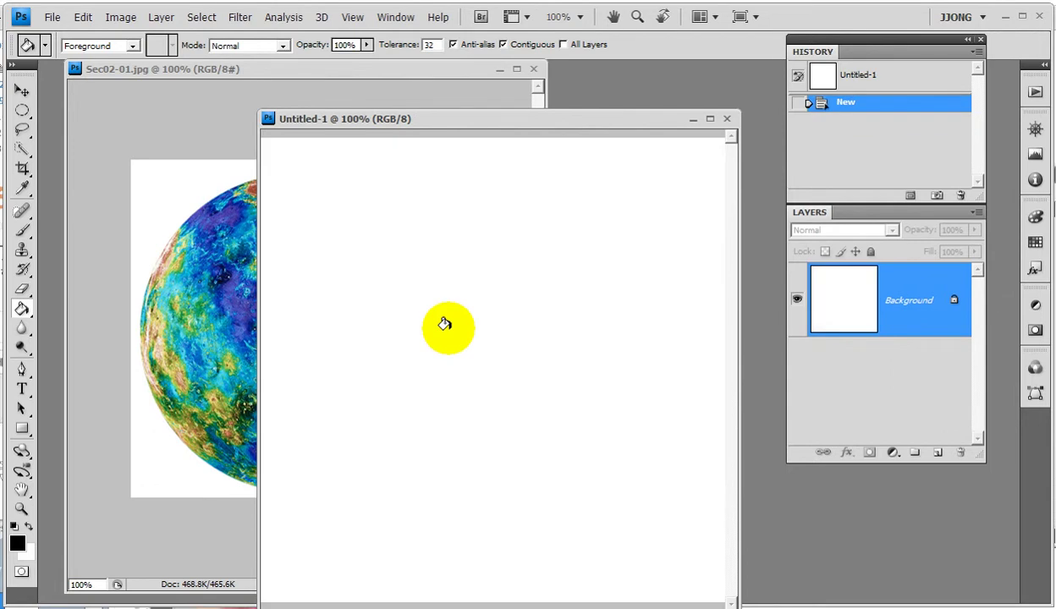
pyautogui.click(84, 19)
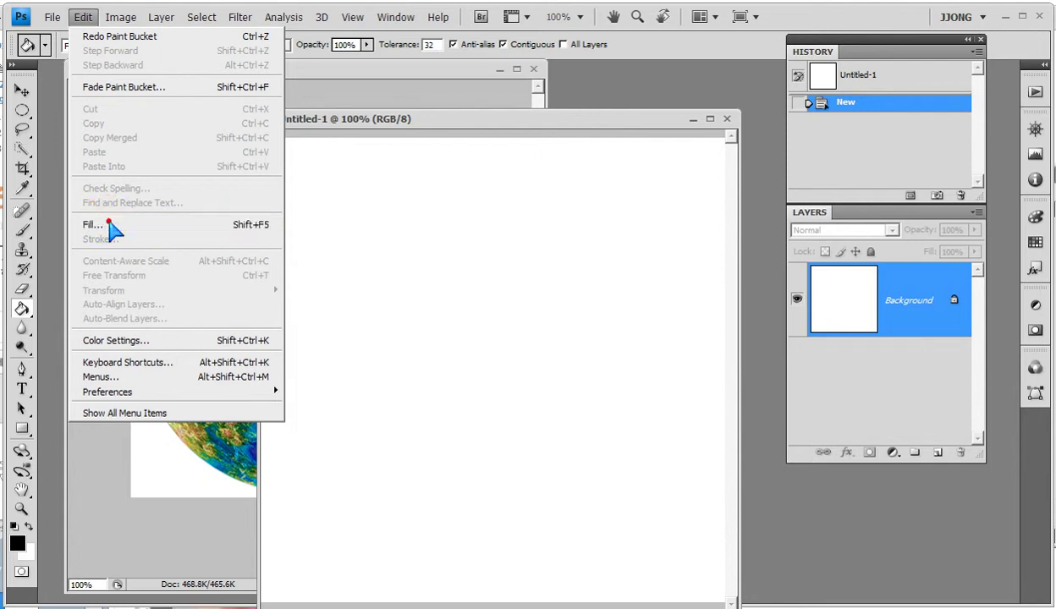
pyautogui.click(114, 225)
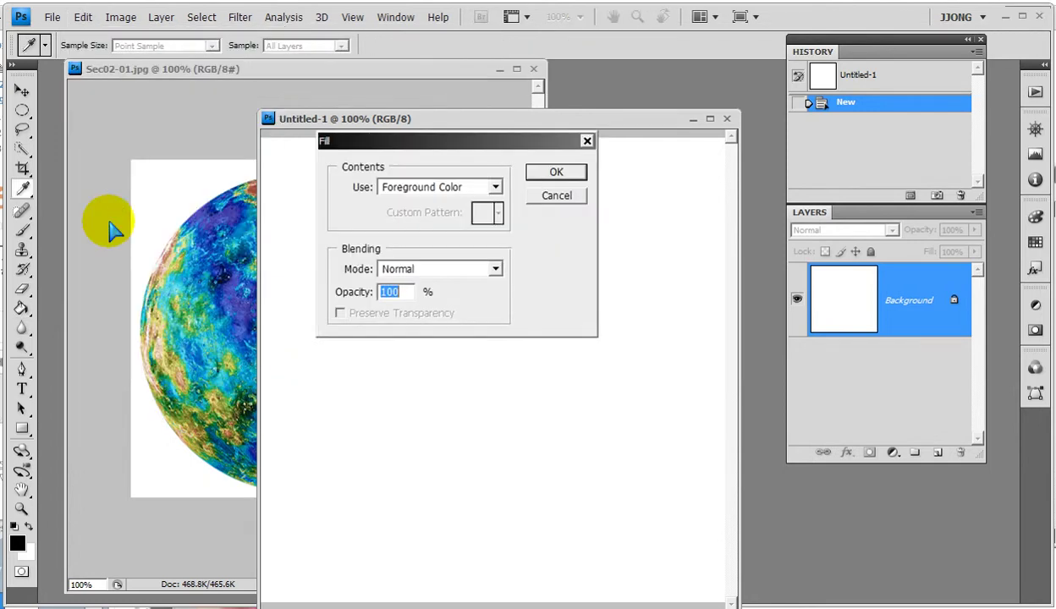
pyautogui.click(413, 187)
pyautogui.click(417, 205)
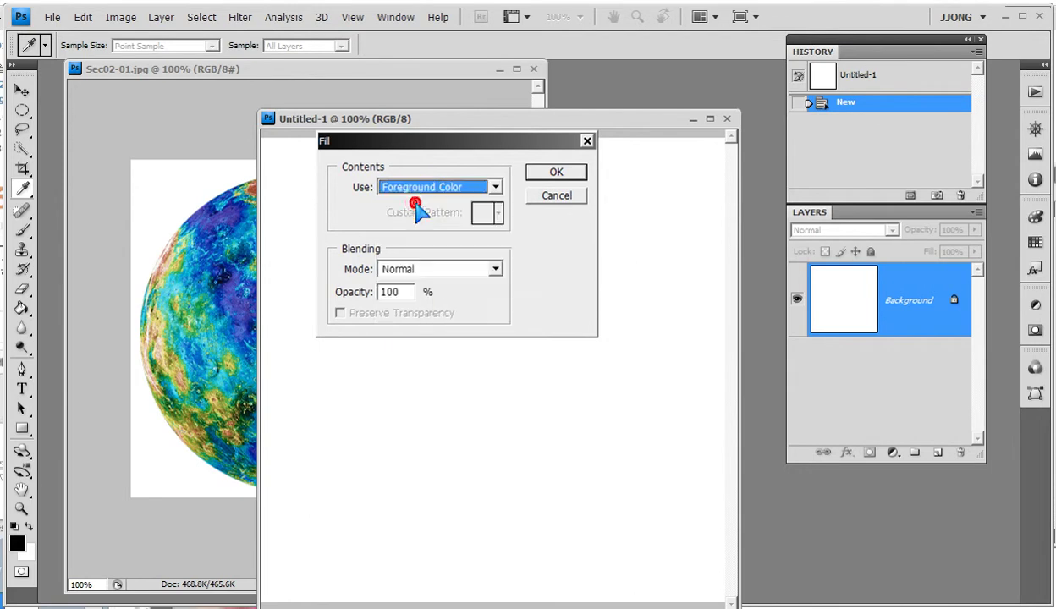
pyautogui.click(555, 174)
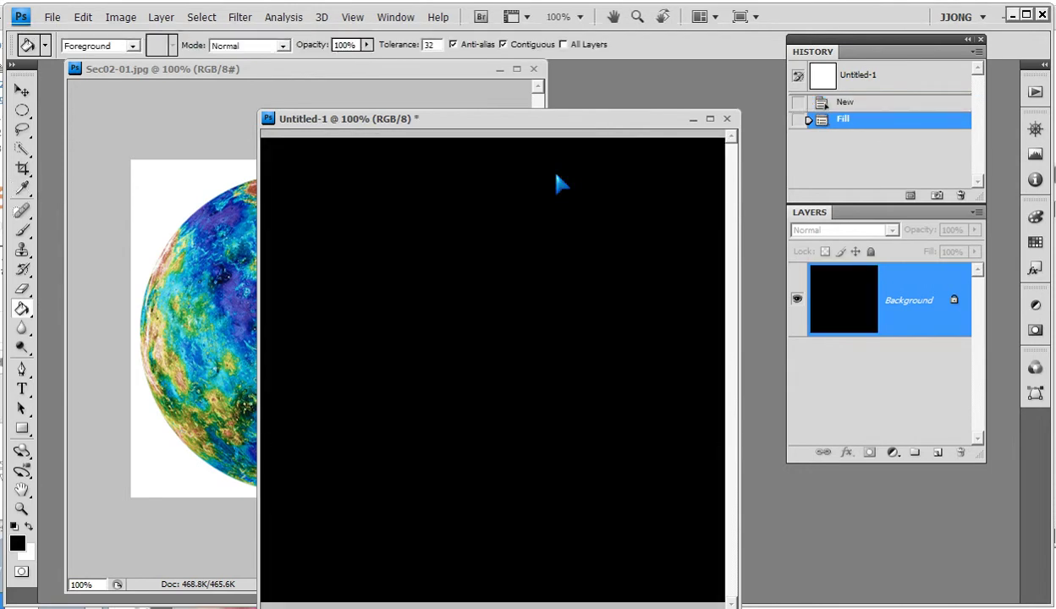
pyautogui.hotkey('ctrl', 'z')
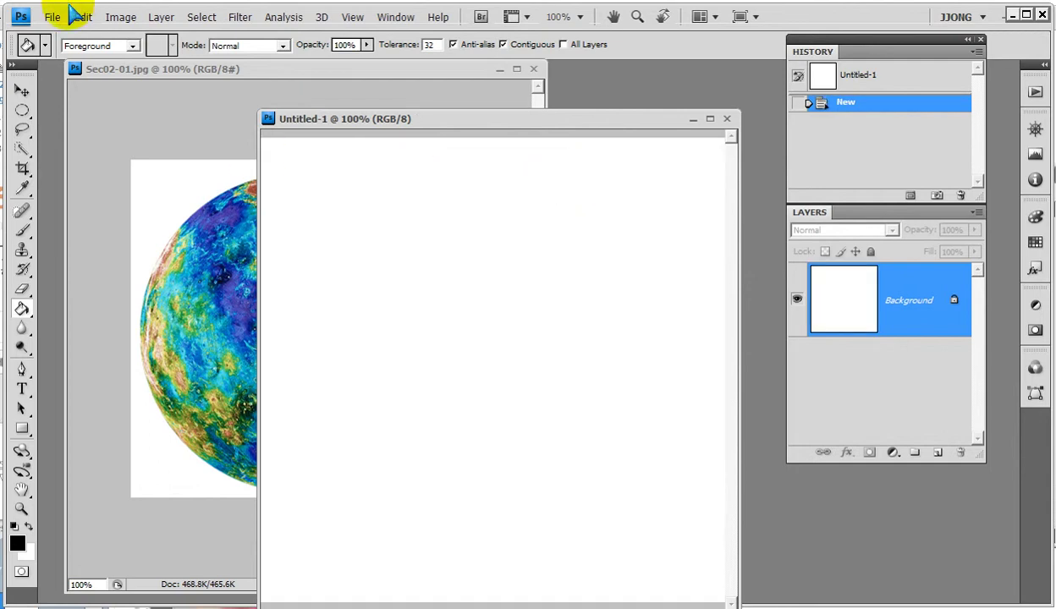
pyautogui.click(82, 17)
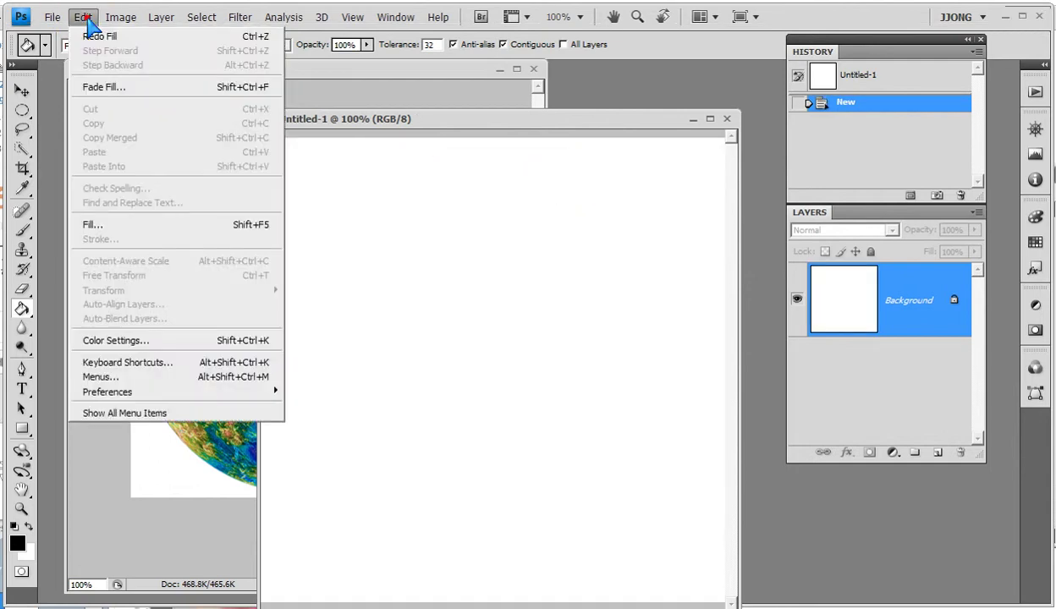
pyautogui.click(119, 227)
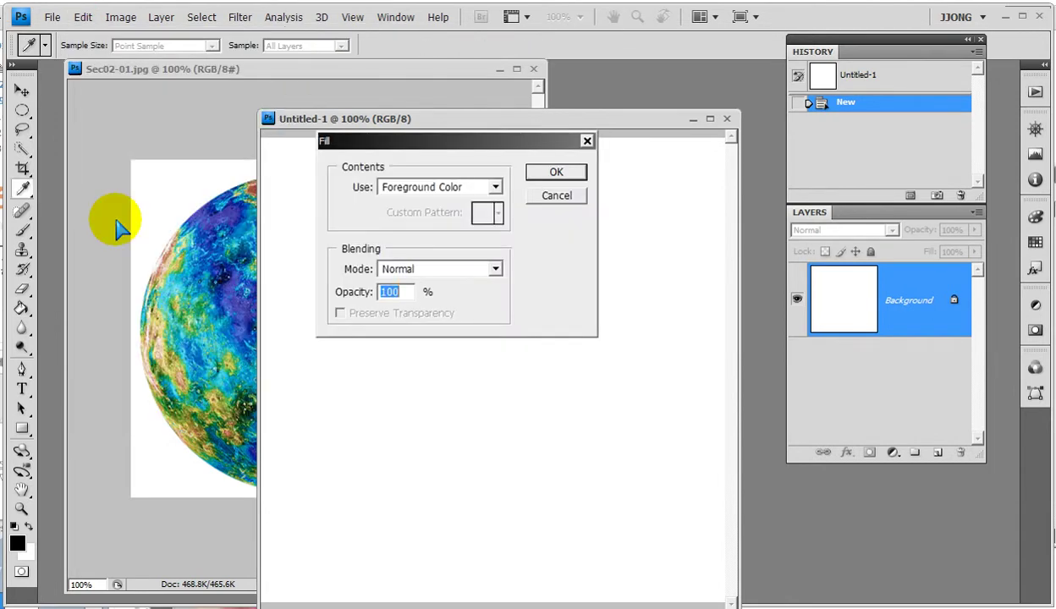
pyautogui.click(495, 187)
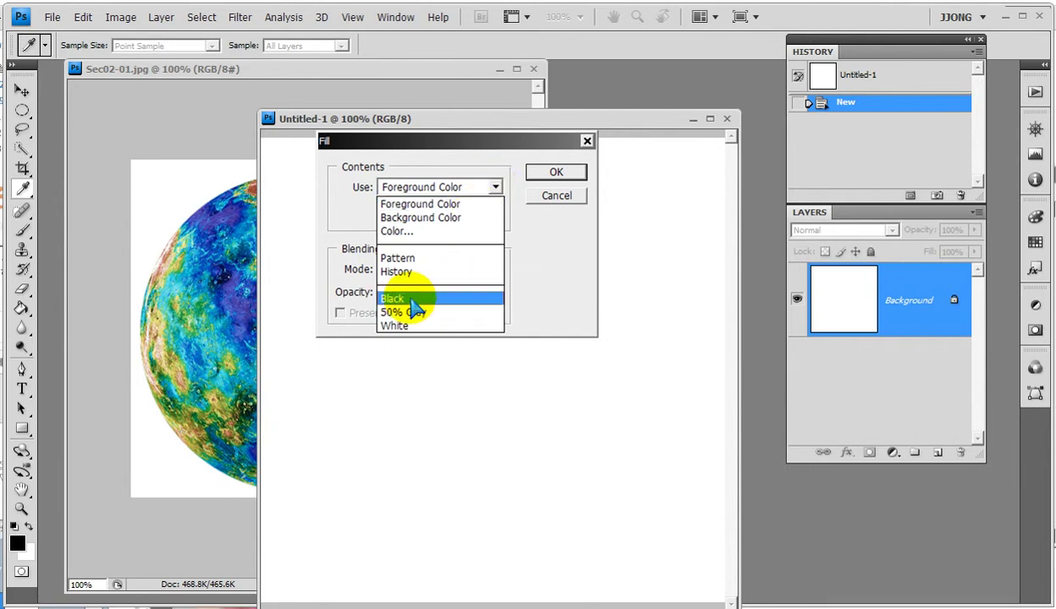
pyautogui.click(449, 300)
pyautogui.click(538, 174)
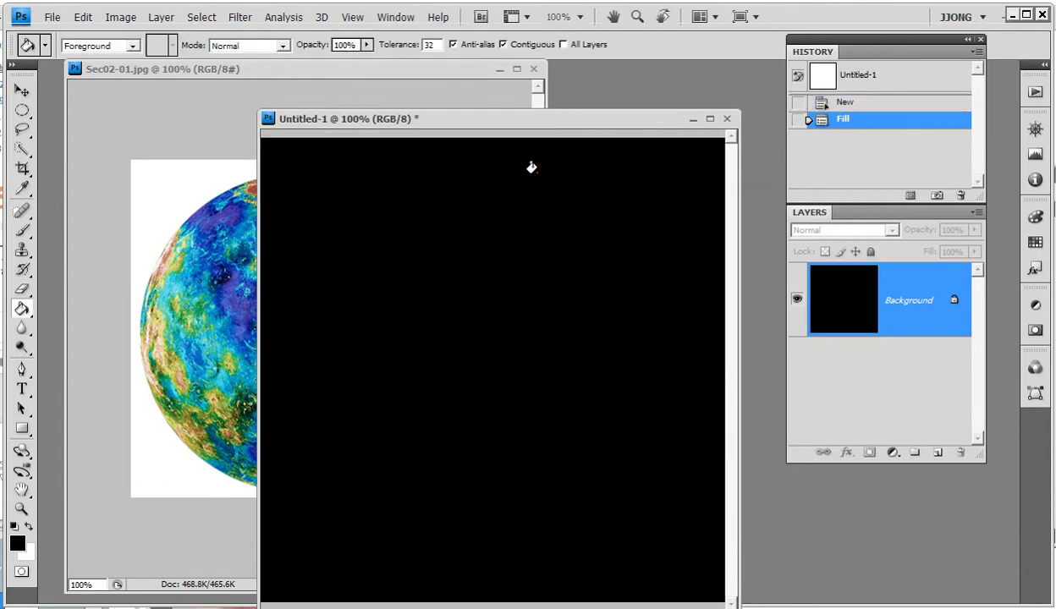
pyautogui.hotkey('ctrl', 'z')
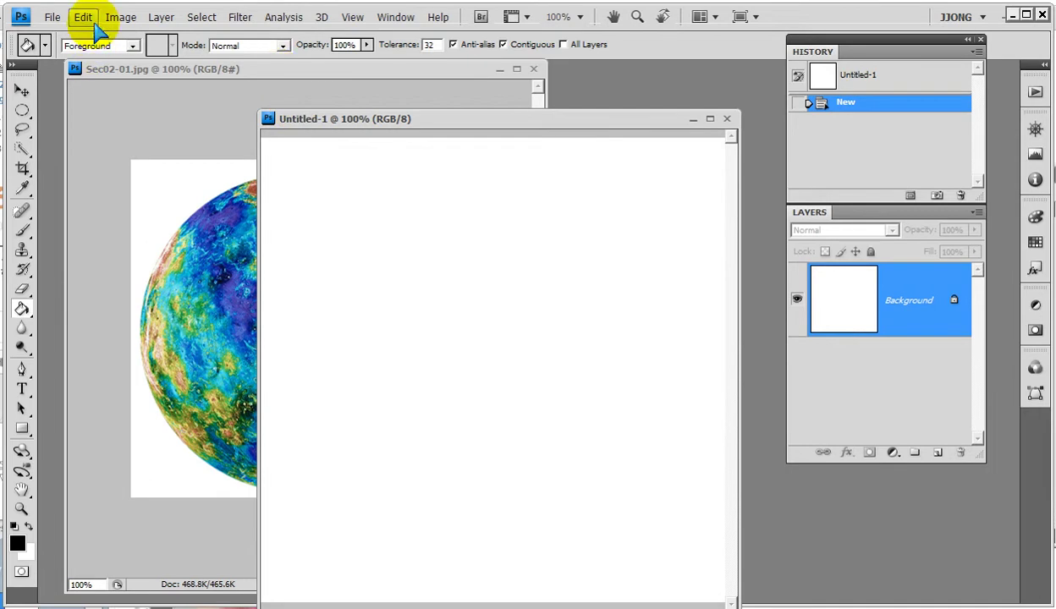
pyautogui.click(91, 22)
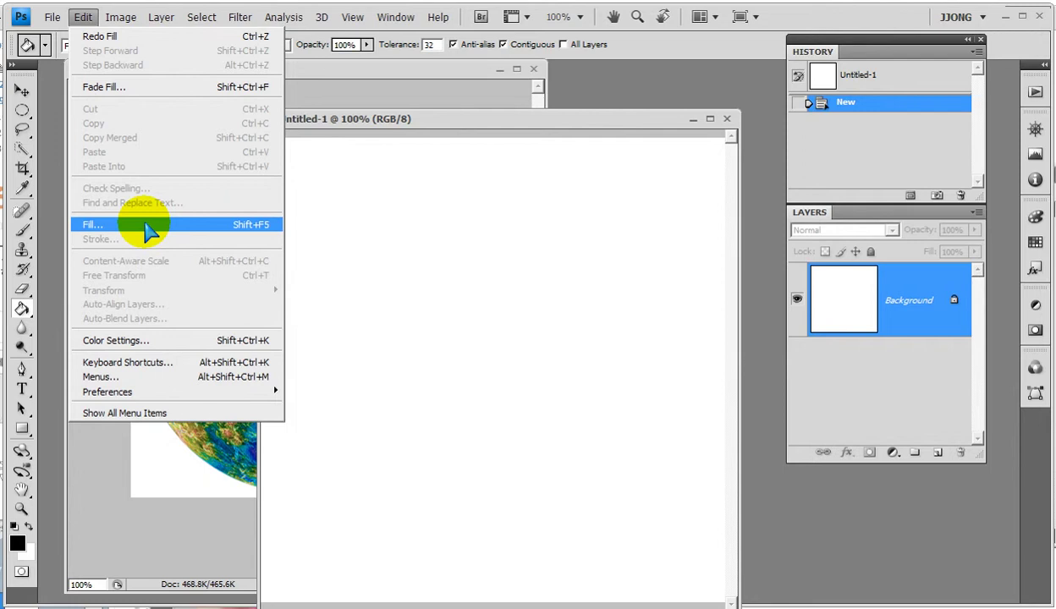
pyautogui.click(149, 230)
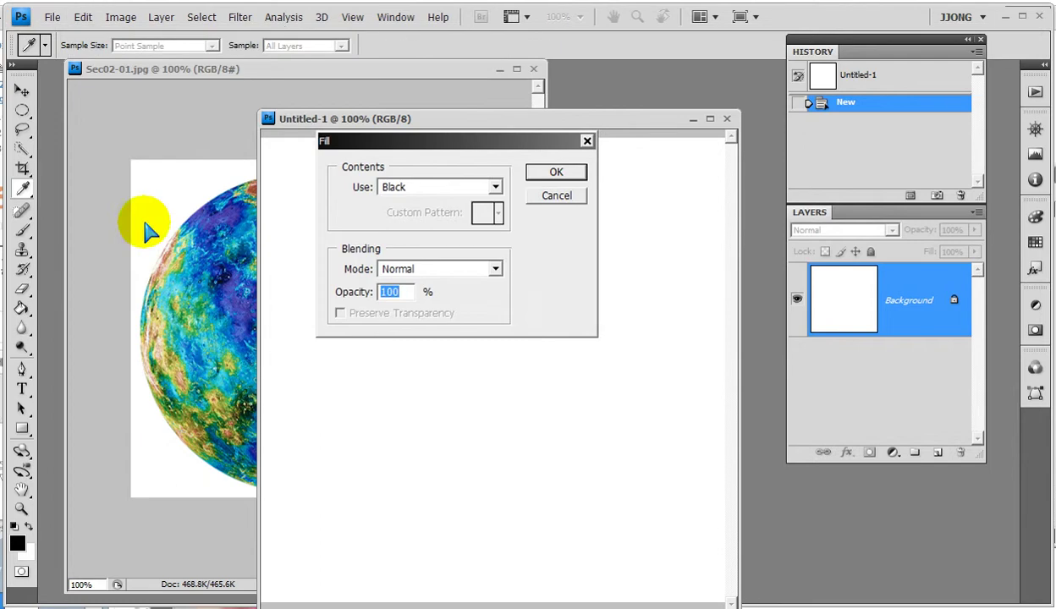
pyautogui.click(494, 186)
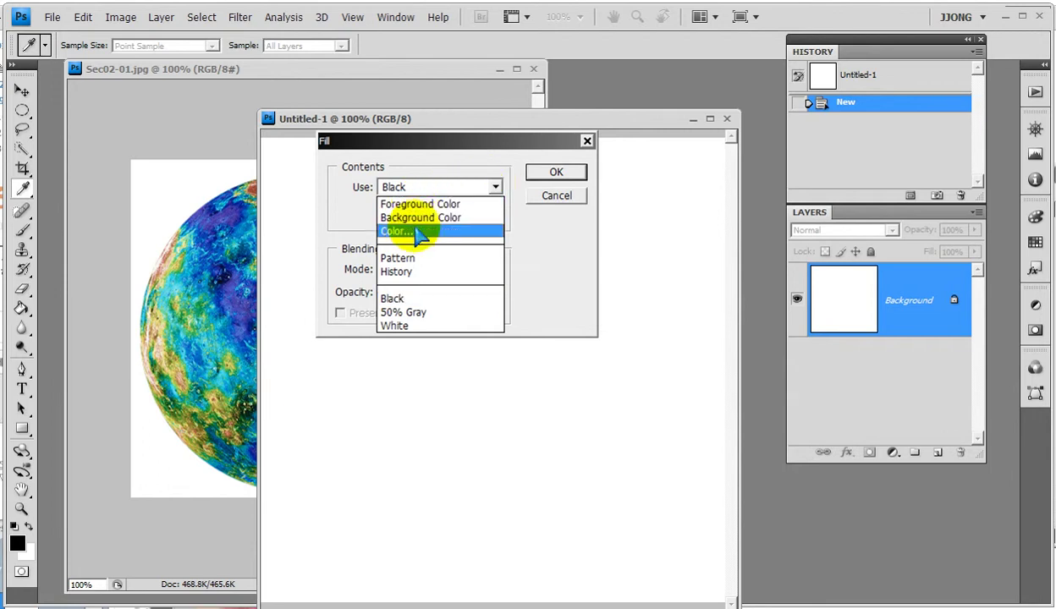
pyautogui.click(403, 239)
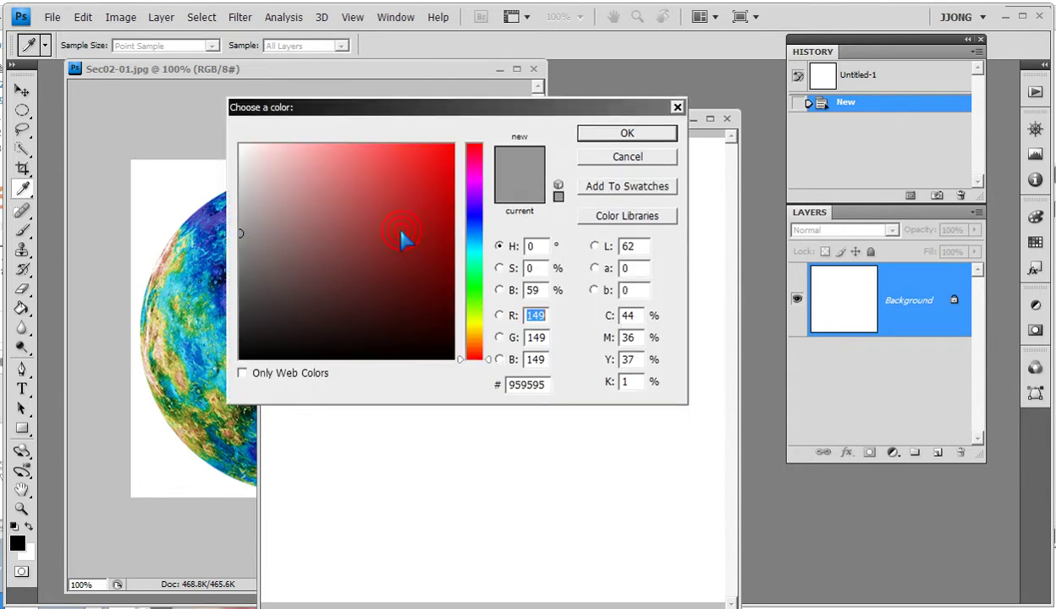
pyautogui.moveTo(394, 207)
pyautogui.mouseDown()
pyautogui.moveTo(465, 125)
pyautogui.moveTo(454, 144)
pyautogui.mouseUp()
pyautogui.click(626, 136)
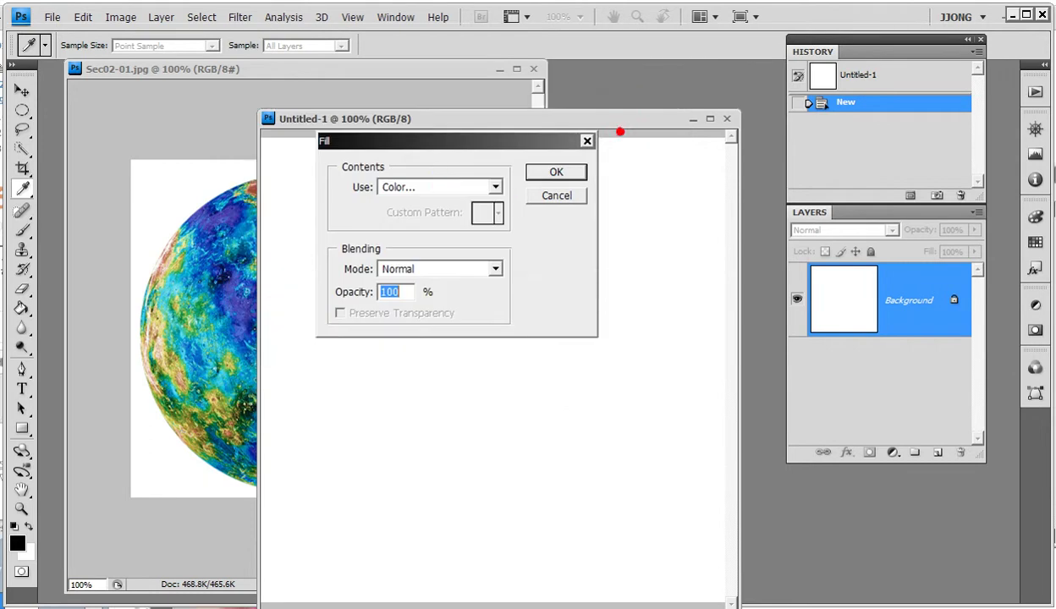
pyautogui.click(555, 171)
pyautogui.press('g')
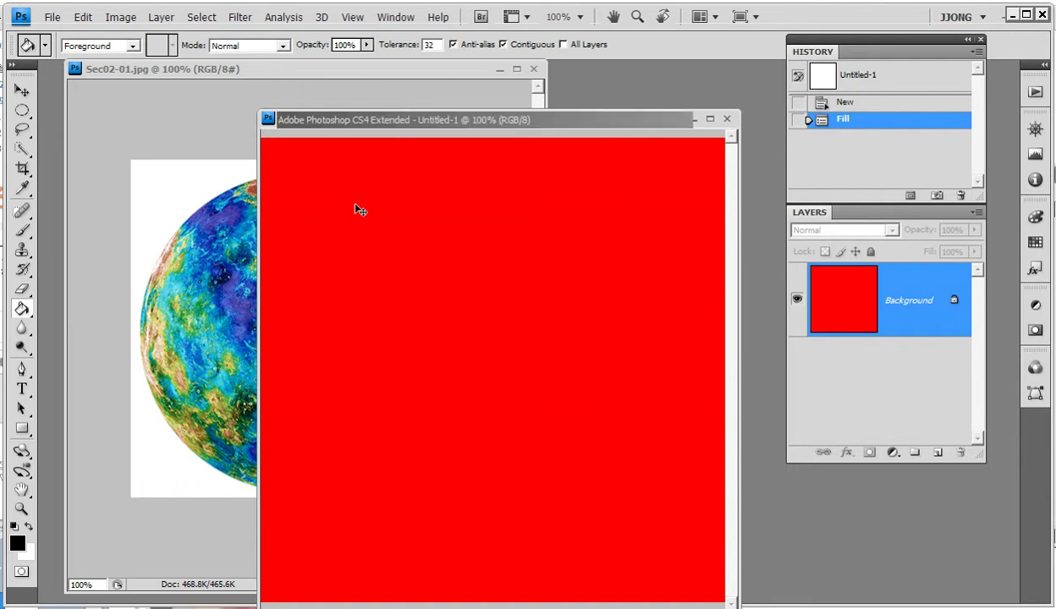
pyautogui.hotkey('ctrl', 'z')
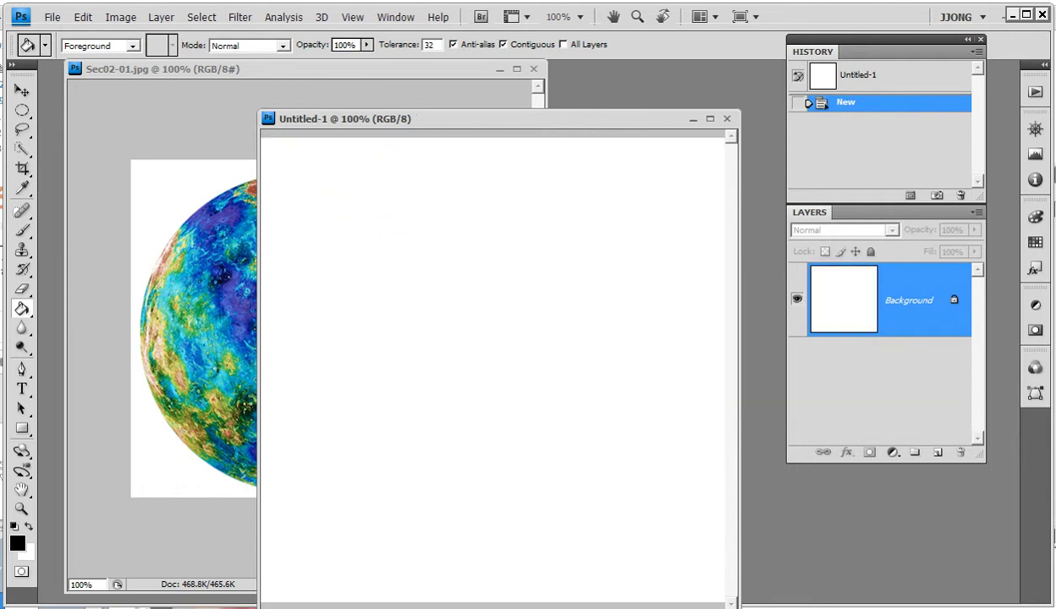
# Replace the notes with heading <단축키> and lines -전경색 채우기 and -배경색 채우기
pyautogui.moveTo(846, 254); pyautogui.dragTo(130, 262)
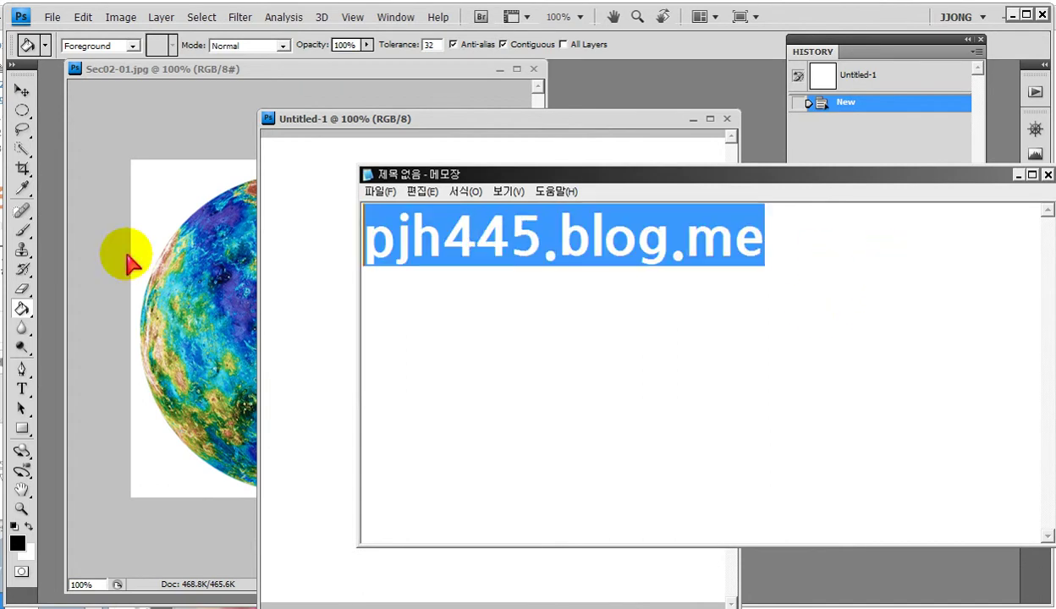
pyautogui.write('<ek')
pyautogui.press('BackSpace')
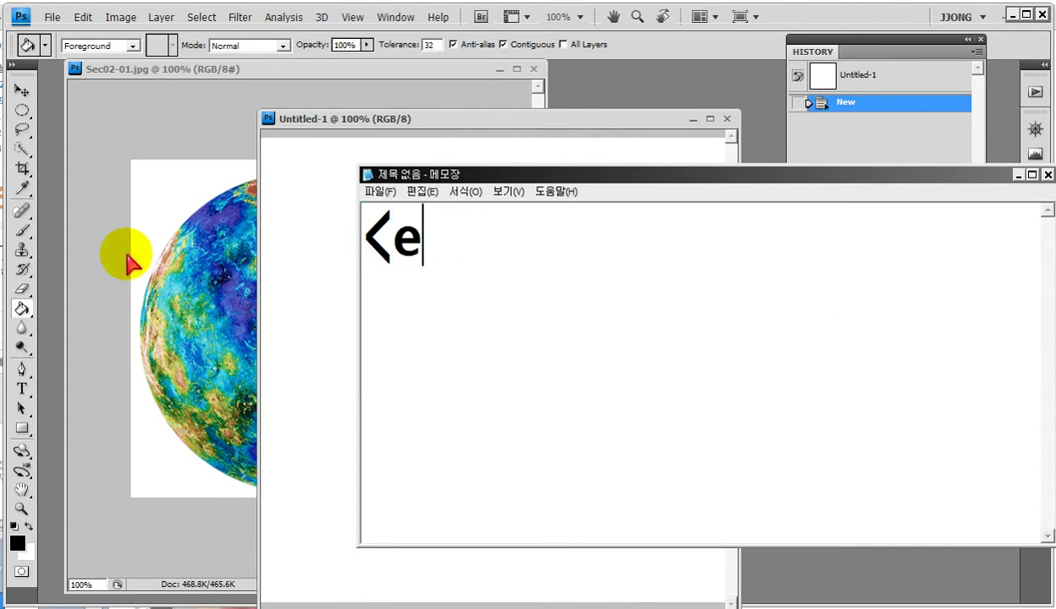
pyautogui.press('BackSpace')
pyautogui.write('단축키>')
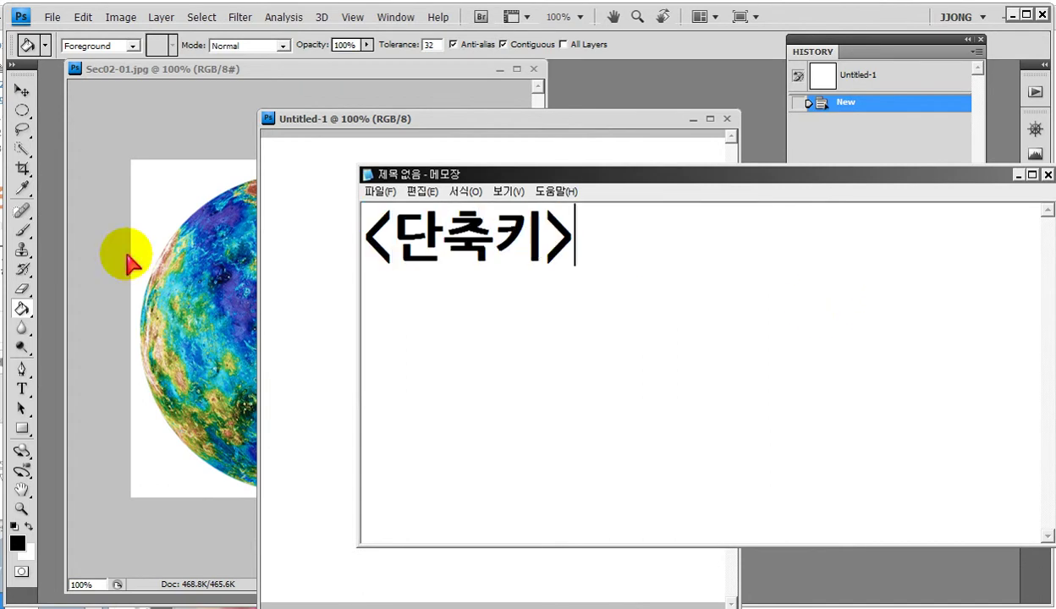
pyautogui.press('Return')
pyautogui.write('-전경색 채우이')
pyautogui.press('BackSpace')
pyautogui.write('기')
pyautogui.press('Return')
pyautogui.write('-')
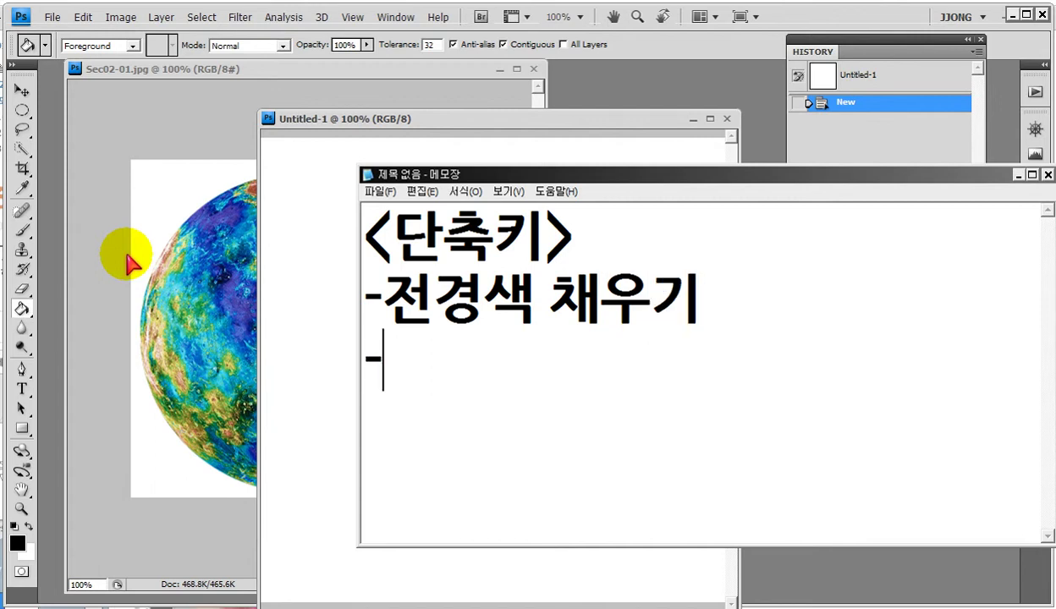
pyautogui.write('배겨새')
pyautogui.press('BackSpace')
pyautogui.press('BackSpace')
pyautogui.press('BackSpace')
pyautogui.write('경')
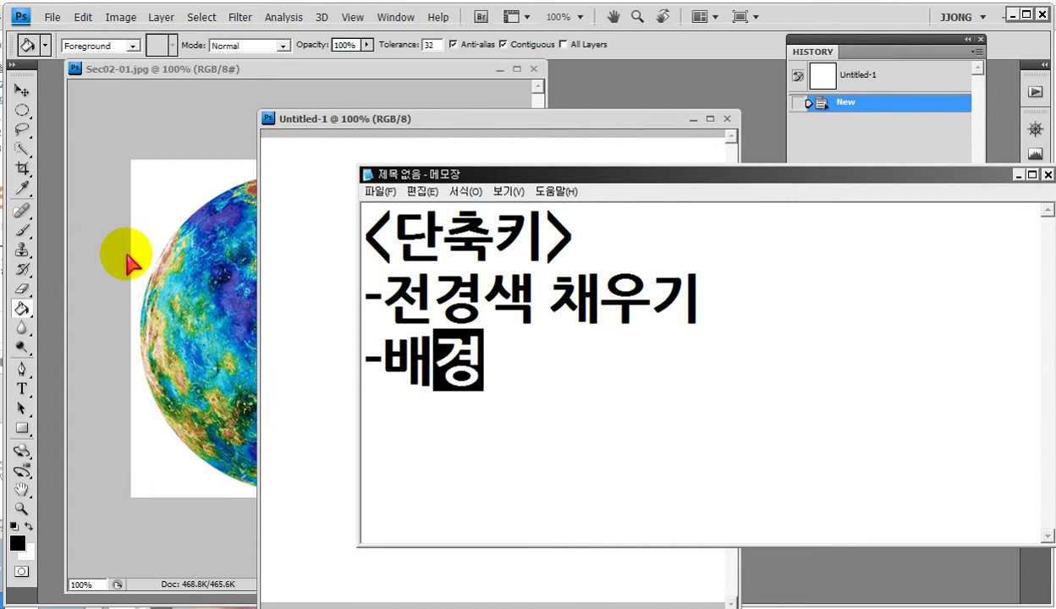
pyautogui.write('색 채우기')
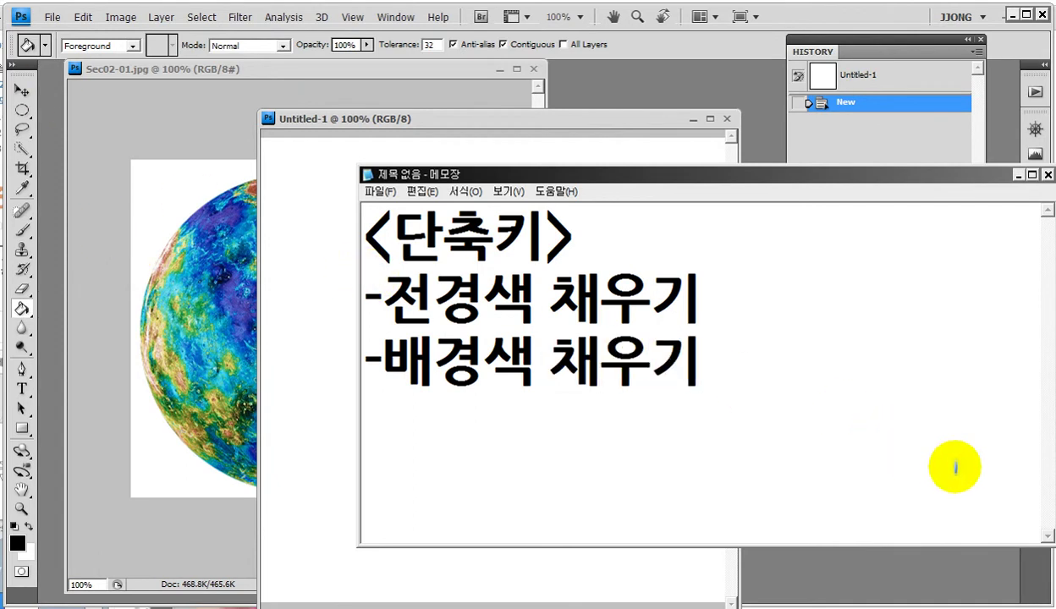
# Append ': alt+delete' to the 전경색 채우기 line
pyautogui.click(714, 283)
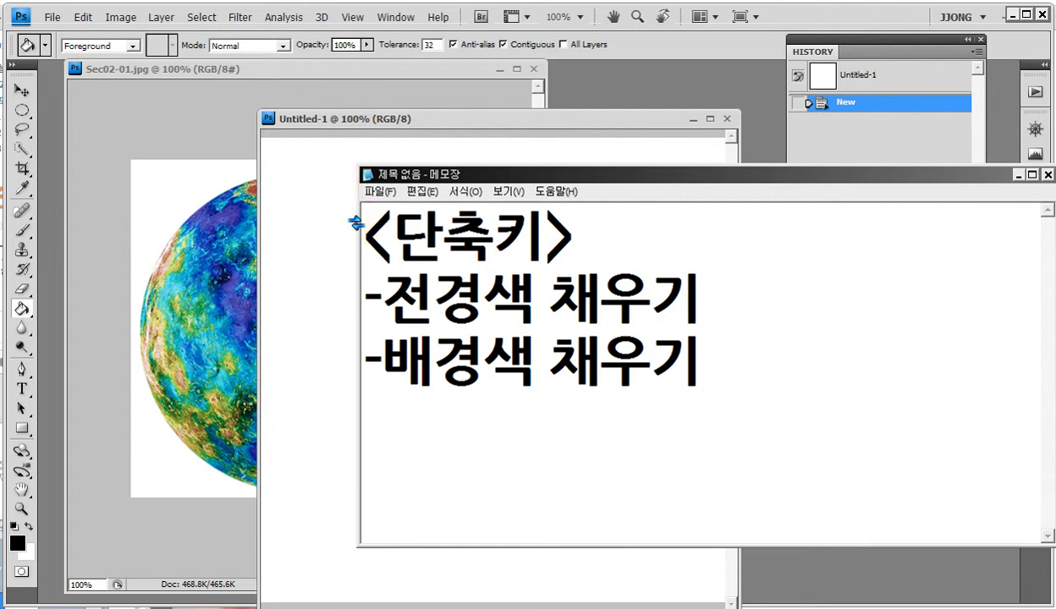
pyautogui.moveTo(357, 224); pyautogui.dragTo(129, 224)
pyautogui.click(501, 300)
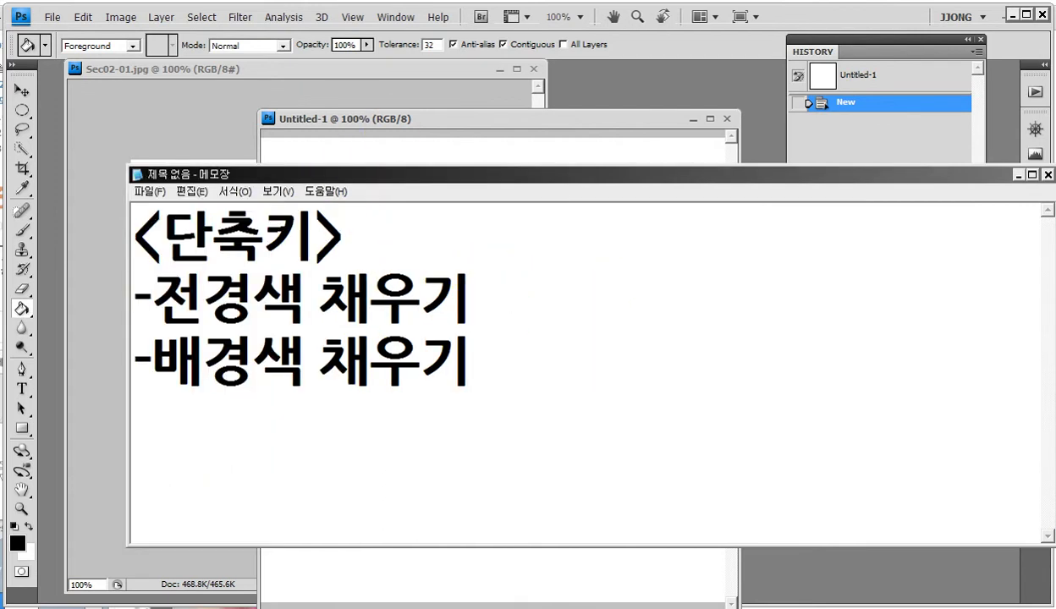
pyautogui.press('BackSpace')
pyautogui.write(': ')
pyautogui.write('alt+')
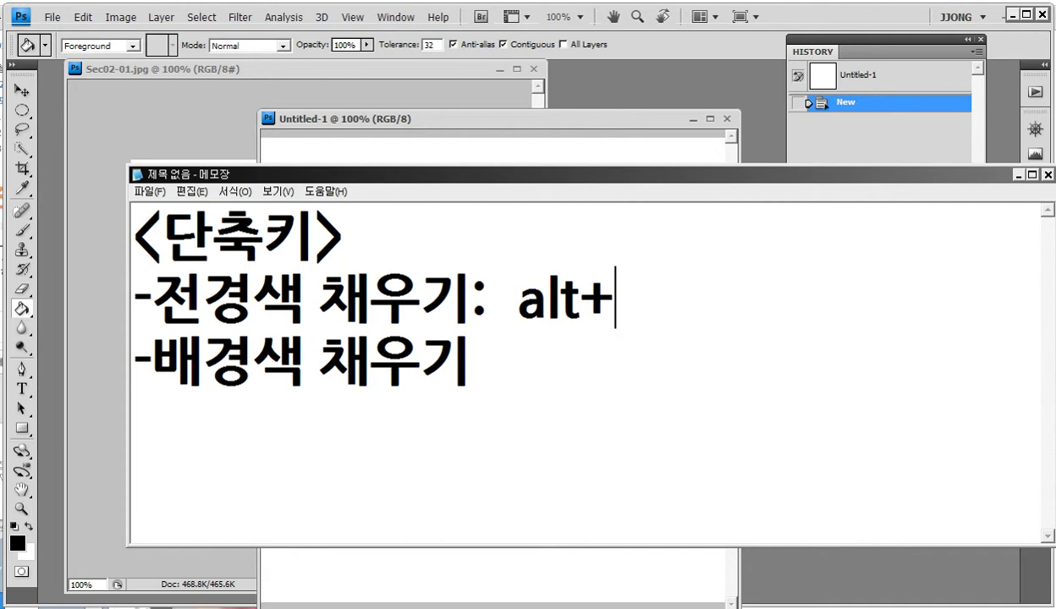
pyautogui.write('d')
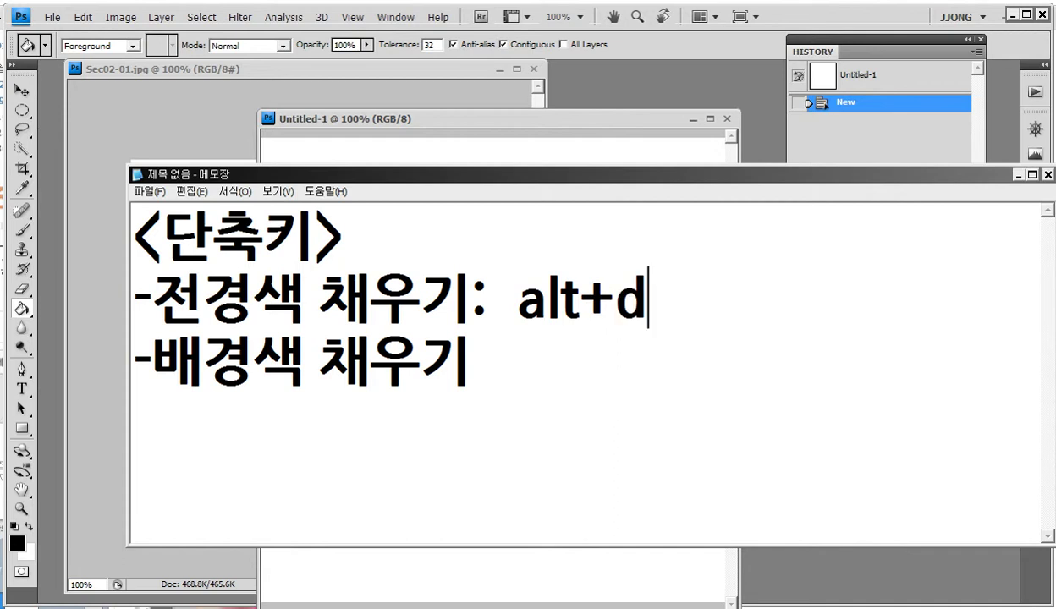
pyautogui.write('elete')
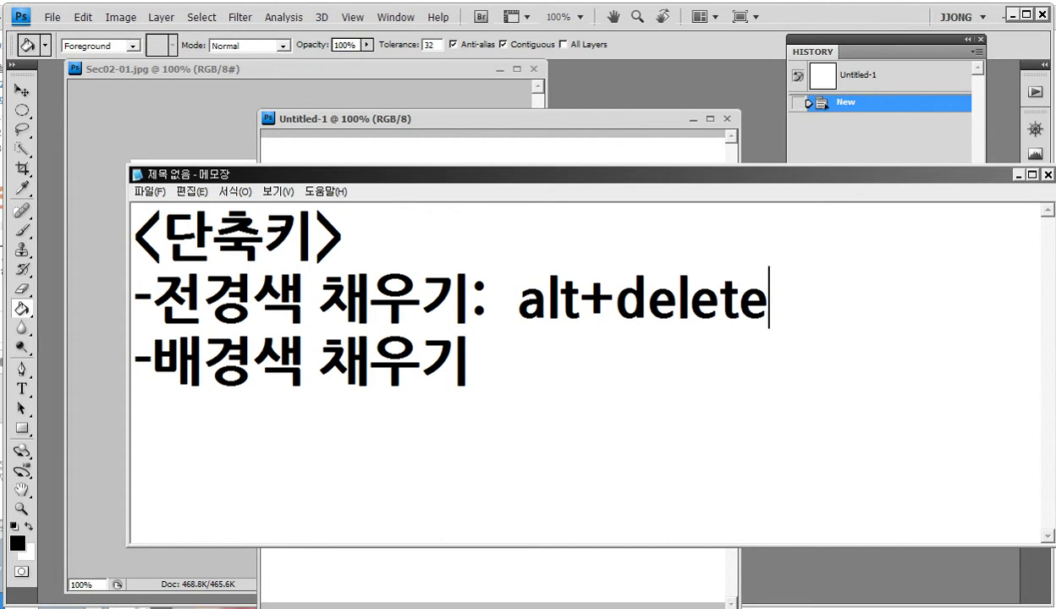
# Append ': ctrl+delete' to the 배경색 채우기 line and shrink the Notepad window
pyautogui.click(473, 373)
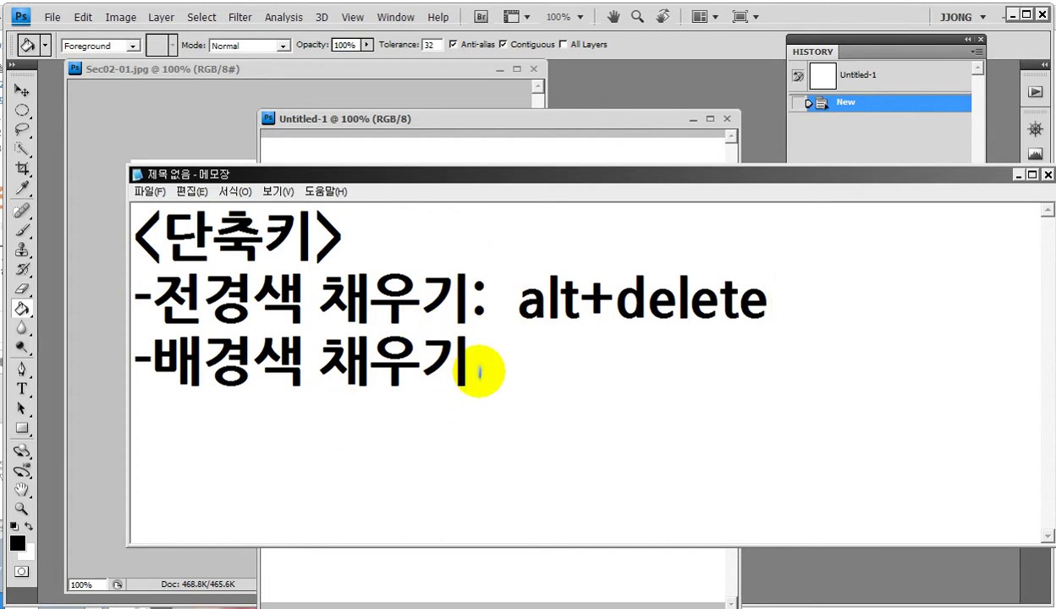
pyautogui.write(': ')
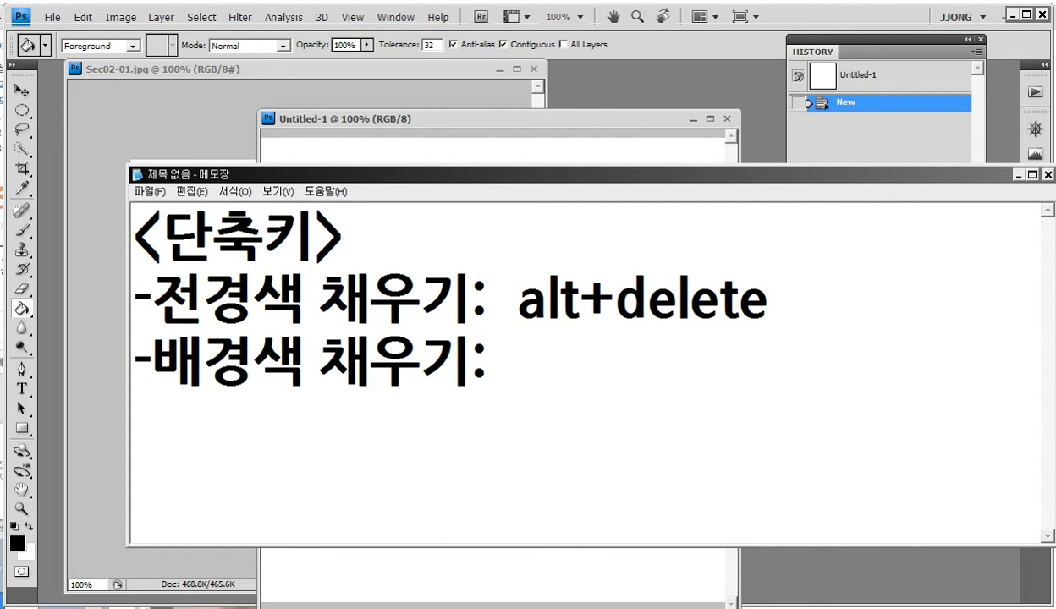
pyautogui.write(' c')
pyautogui.write('trl+')
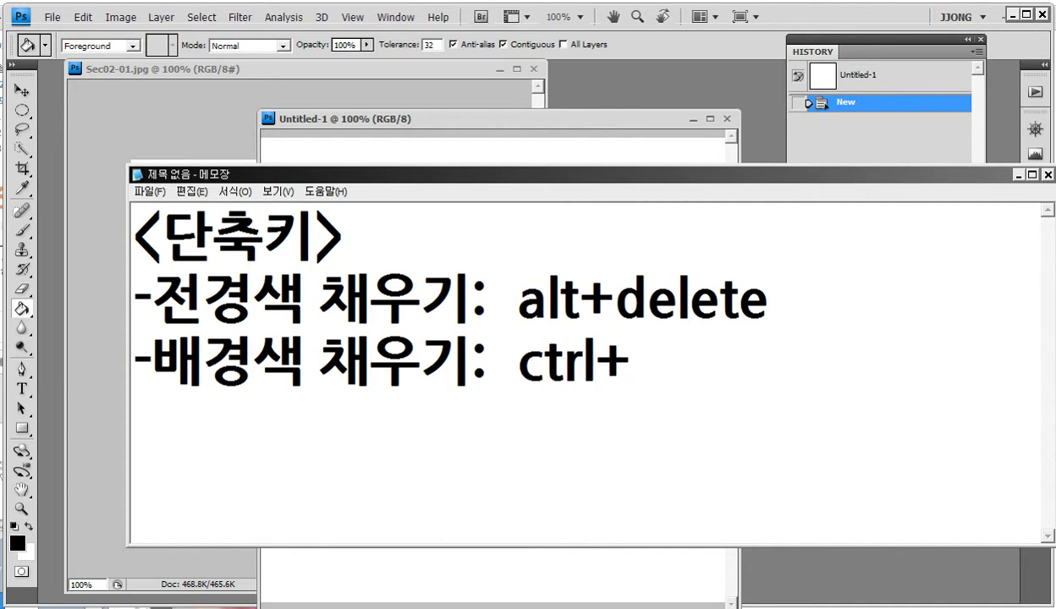
pyautogui.write('delet')
pyautogui.press('BackSpace')
pyautogui.write('ete')
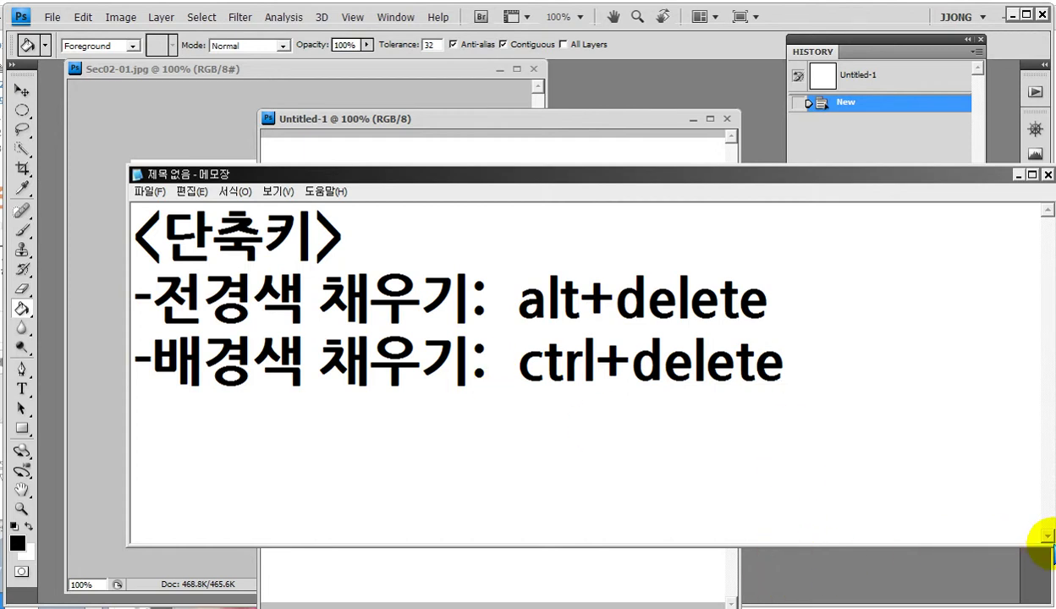
pyautogui.moveTo(1051, 544); pyautogui.dragTo(929, 536)
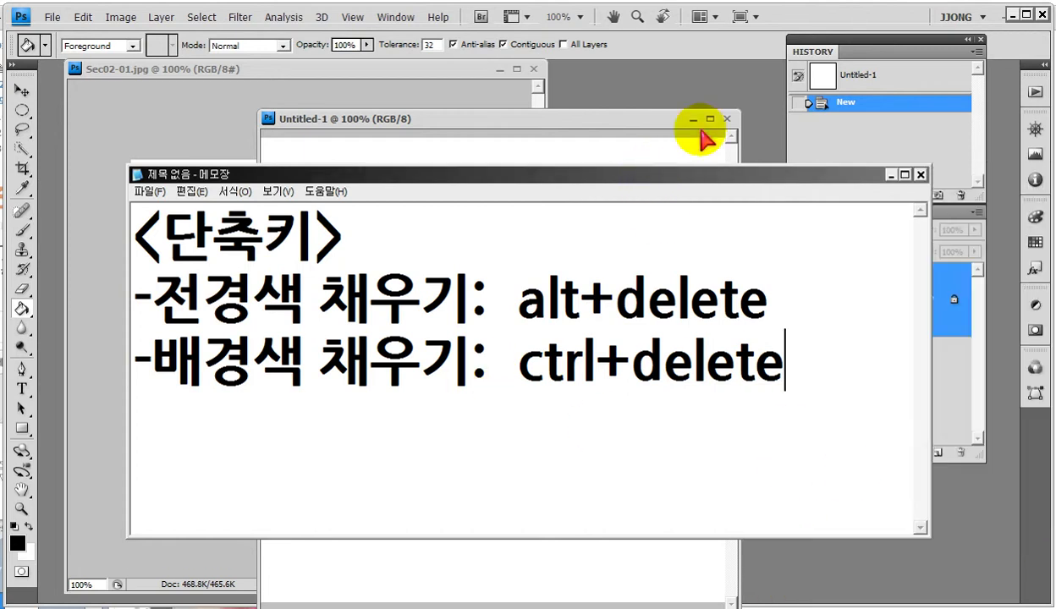
# Alternate Alt+Delete and Ctrl+Delete fills on Untitled-1, ending with the canvas solid black
pyautogui.click(607, 123)
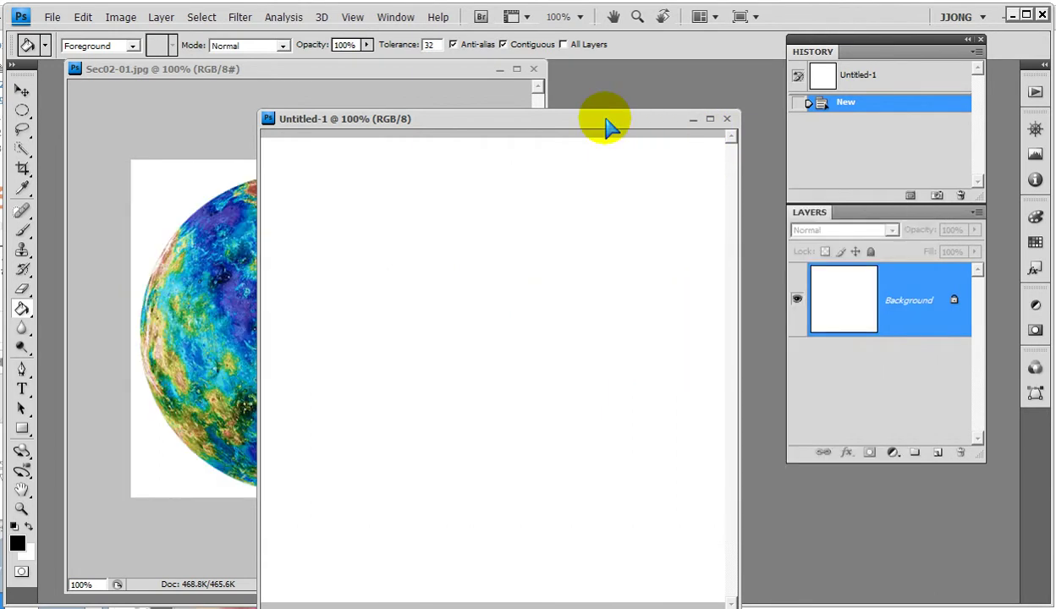
pyautogui.hotkey('alt', 'Delete')
pyautogui.hotkey('ctrl', 'Delete')
pyautogui.hotkey('alt', 'Delete')
pyautogui.hotkey('ctrl', 'Delete')
pyautogui.hotkey('alt', 'Delete')
pyautogui.hotkey('ctrl', 'Delete')
pyautogui.hotkey('alt', 'Delete')
pyautogui.hotkey('ctrl', 'Delete')
pyautogui.hotkey('alt', 'Delete')
pyautogui.hotkey('ctrl', 'Delete')
pyautogui.hotkey('alt', 'Delete')
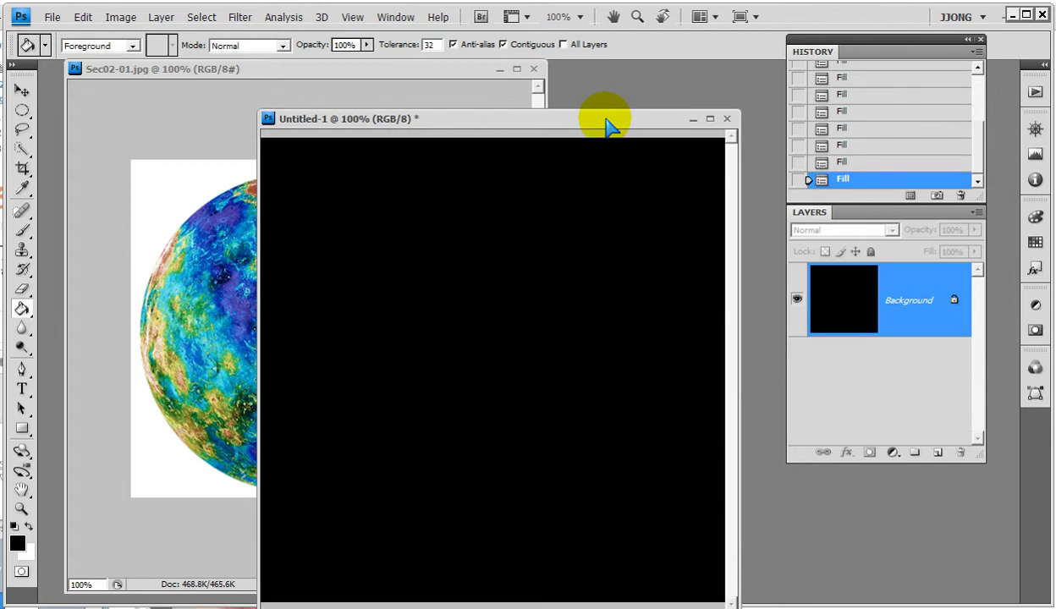
pyautogui.click(426, 78)
pyautogui.click(633, 127)
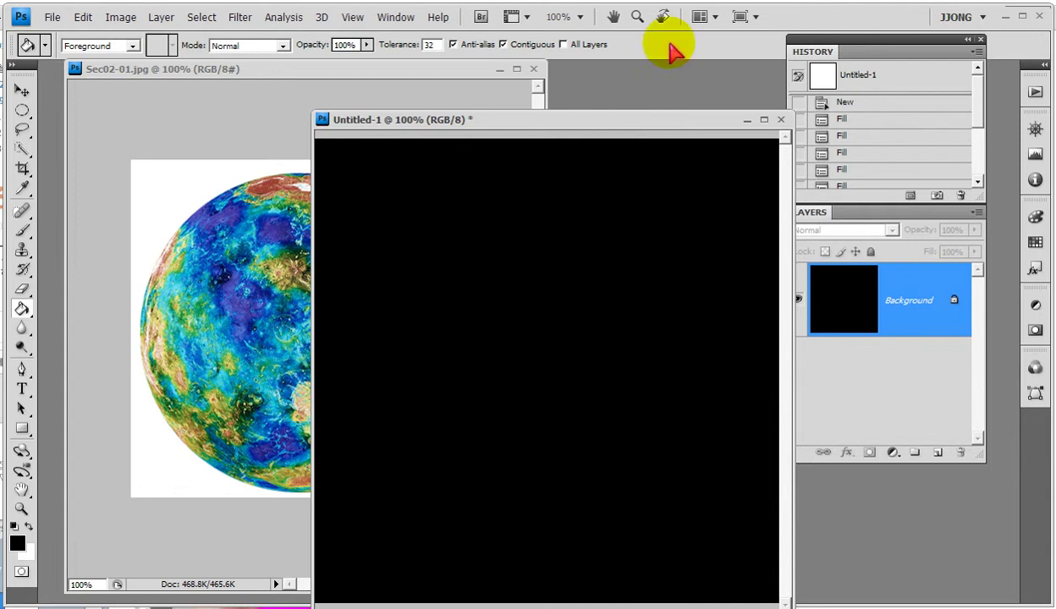
# Bring the planet photo forward, reposition its window, and select the Magic Eraser tool
pyautogui.click(269, 76)
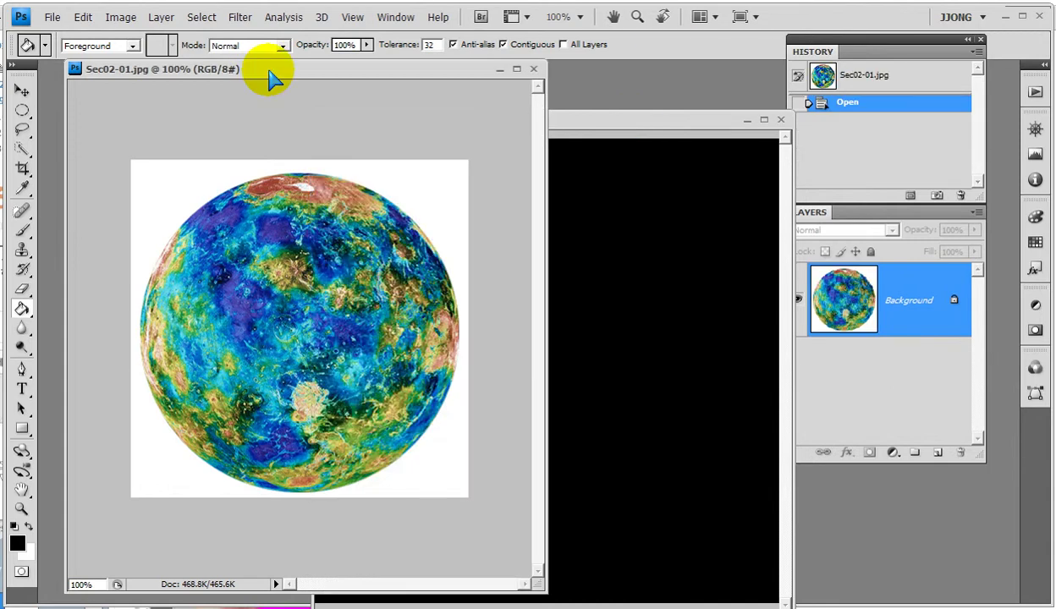
pyautogui.moveTo(71, 57); pyautogui.dragTo(111, 121)
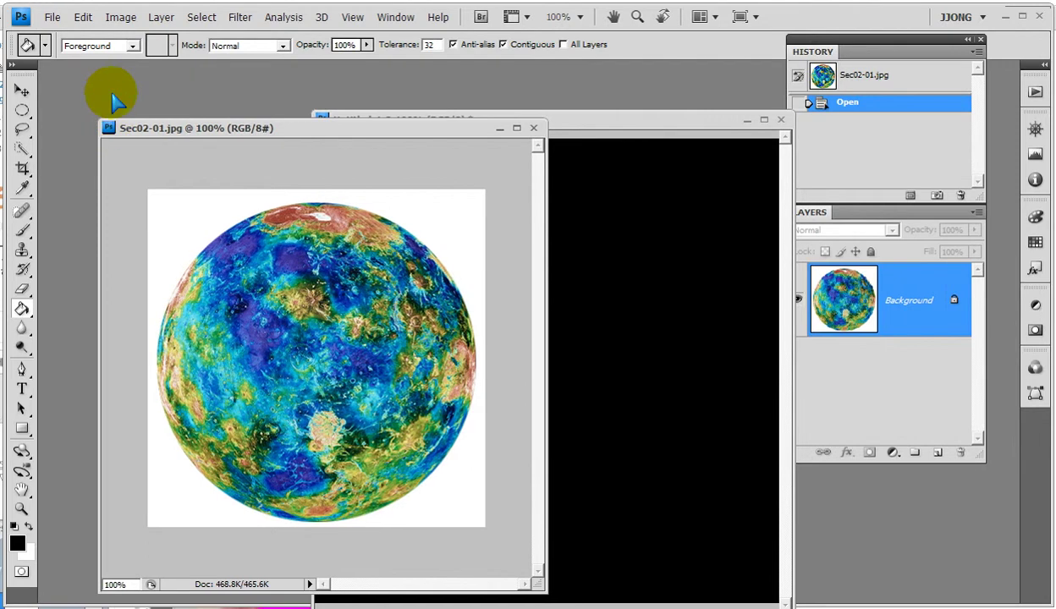
pyautogui.moveTo(21, 309); pyautogui.dragTo(63, 328)
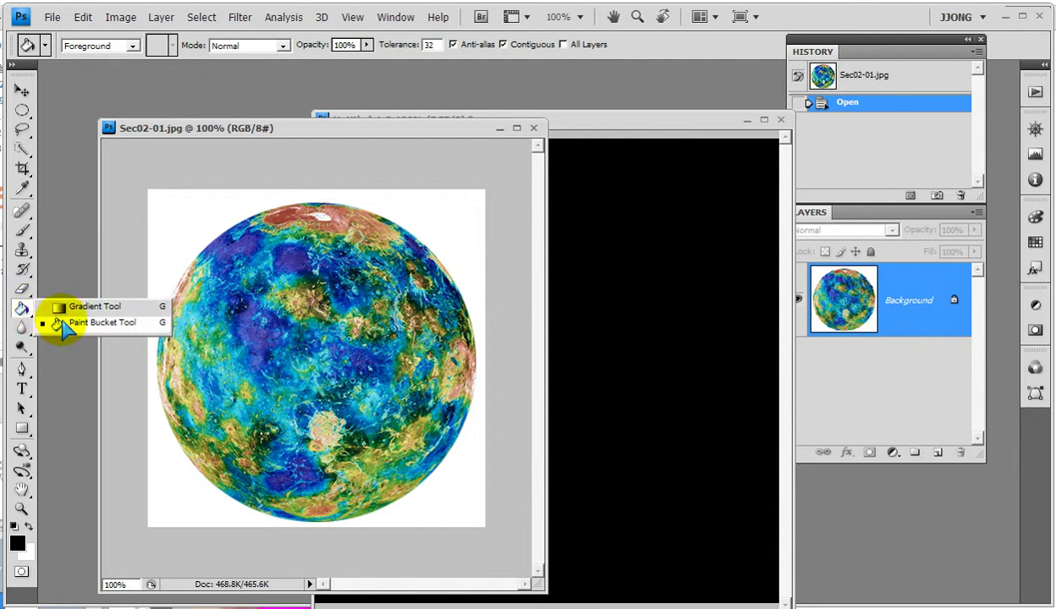
pyautogui.click(20, 291)
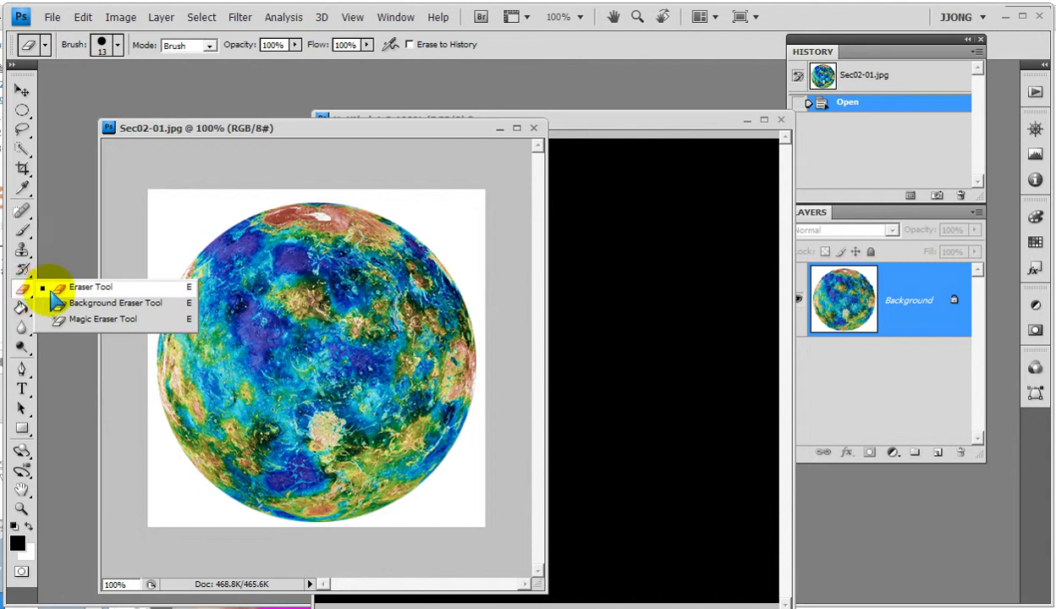
pyautogui.click(86, 322)
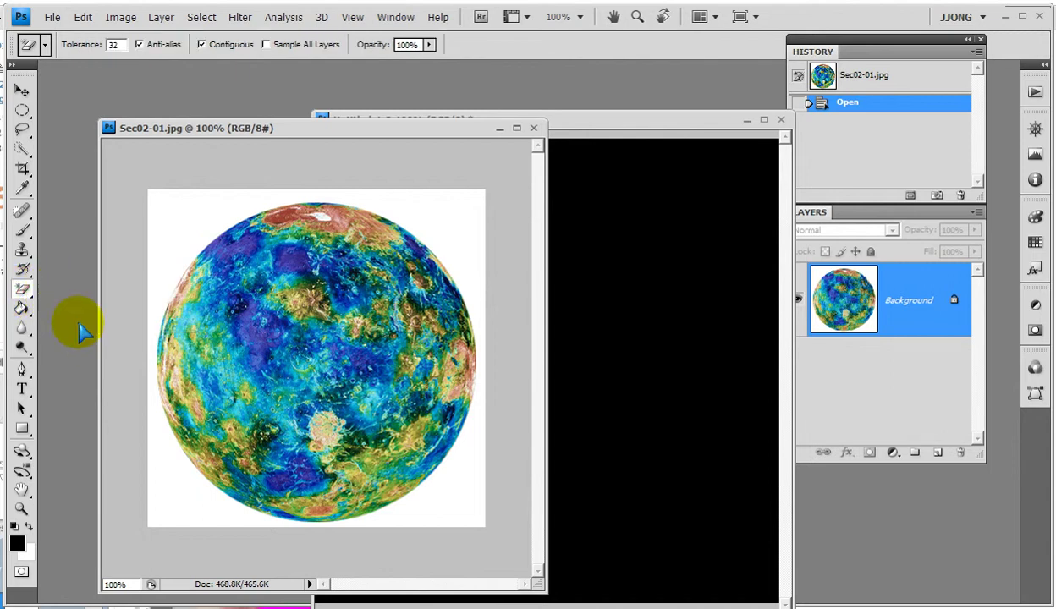
# Erase the planet's white background with one Magic Eraser click, then switch to the Move tool
pyautogui.click(173, 229)
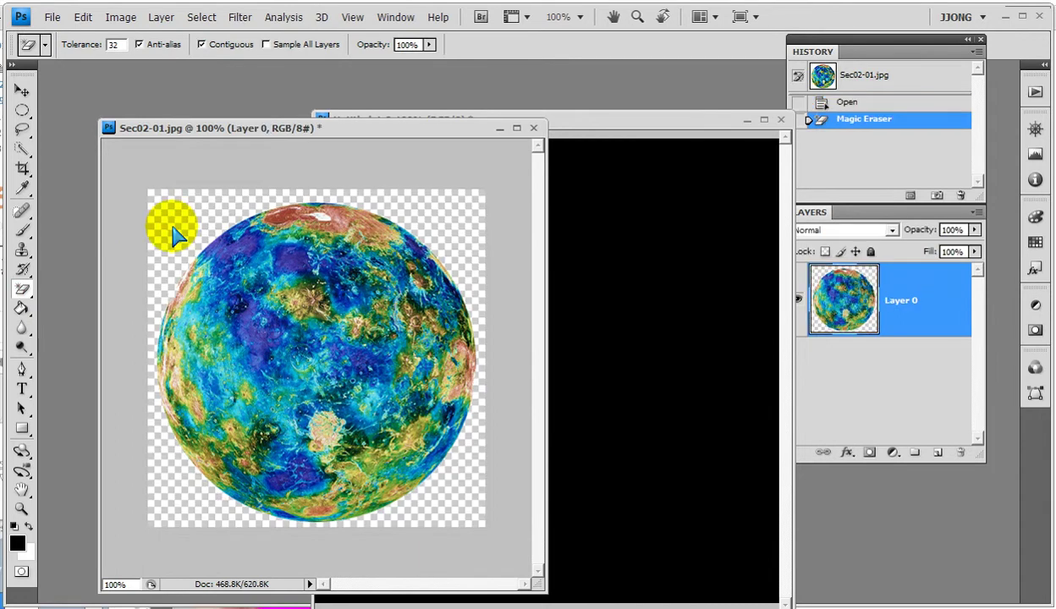
pyautogui.click(21, 90)
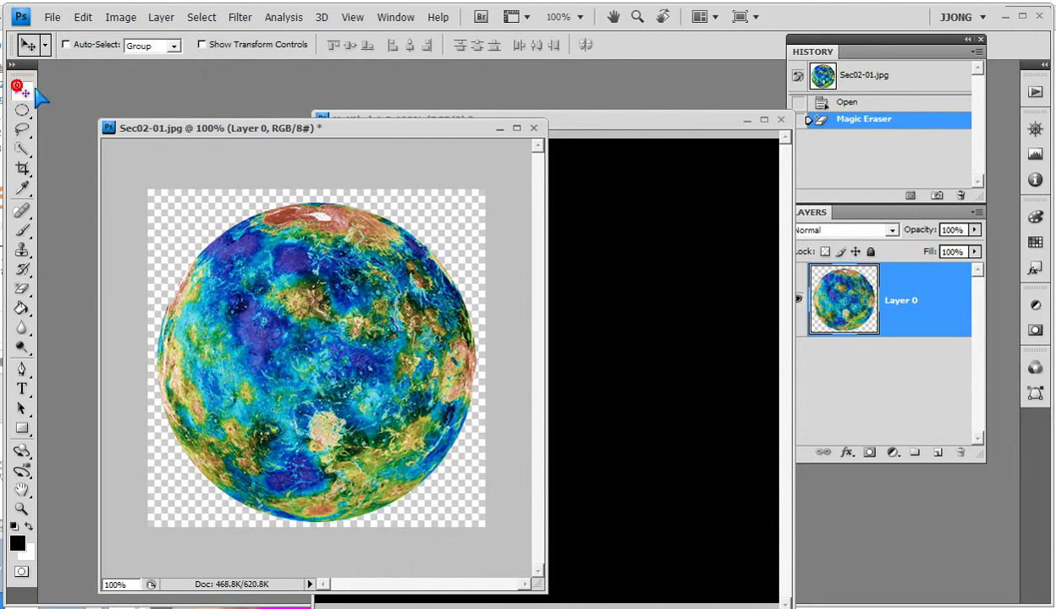
pyautogui.moveTo(21, 90); pyautogui.dragTo(51, 72)
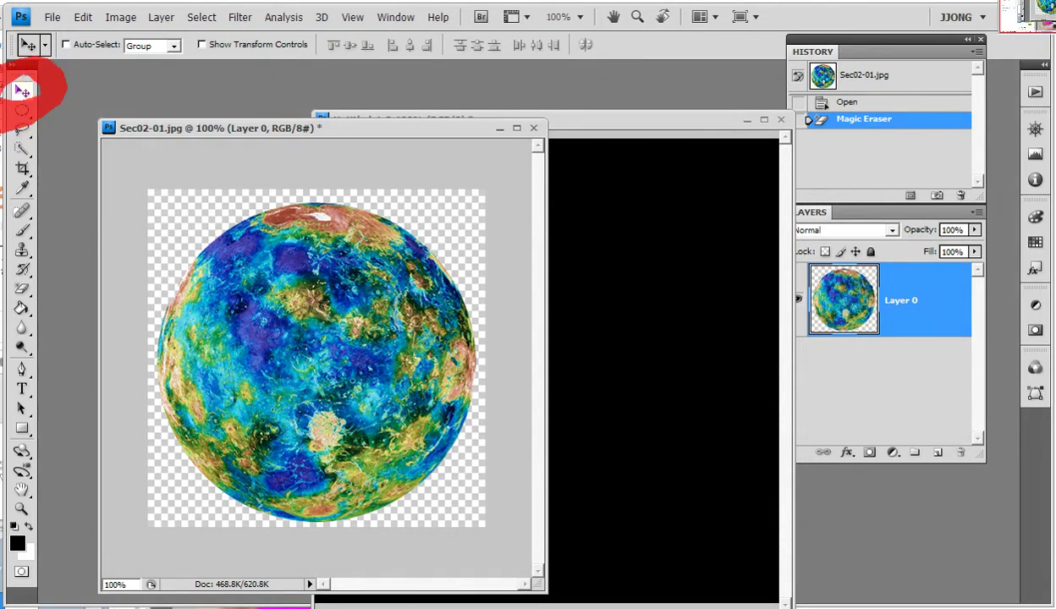
pyautogui.press('y')
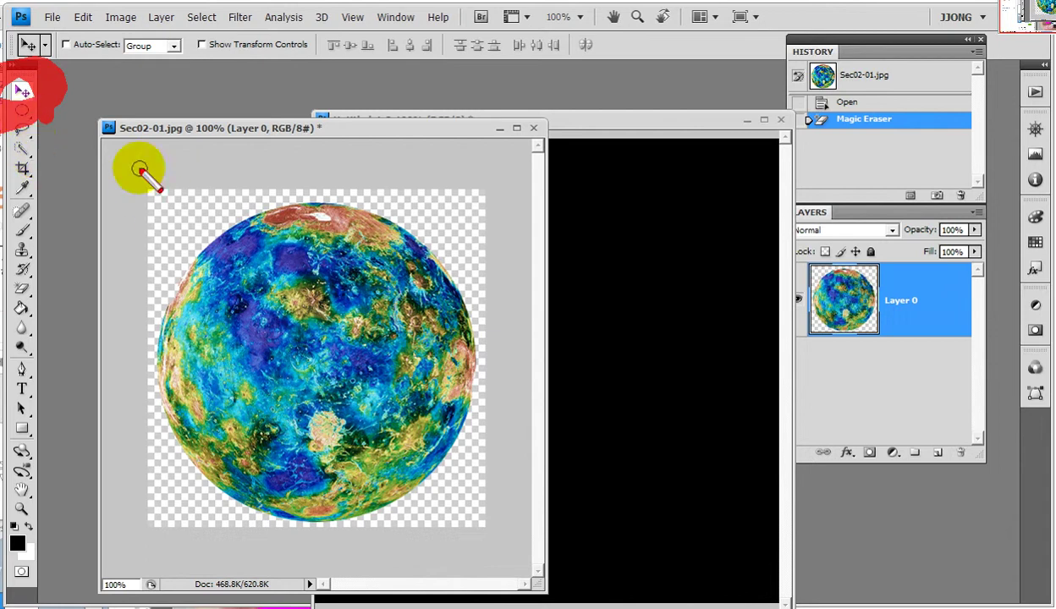
# Drag the cut-out planet into Untitled-1 as Layer 1 and centre it over the black Background
pyautogui.moveTo(279, 294)
pyautogui.mouseDown()
pyautogui.moveTo(604, 290)
pyautogui.moveTo(627, 300)
pyautogui.mouseUp()
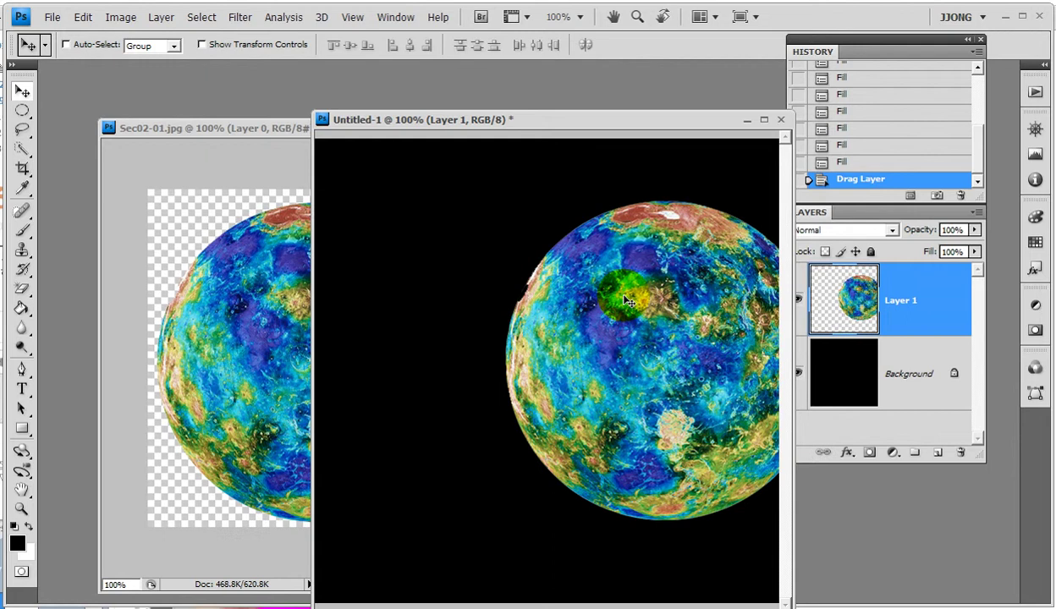
pyautogui.moveTo(628, 301); pyautogui.dragTo(547, 358)
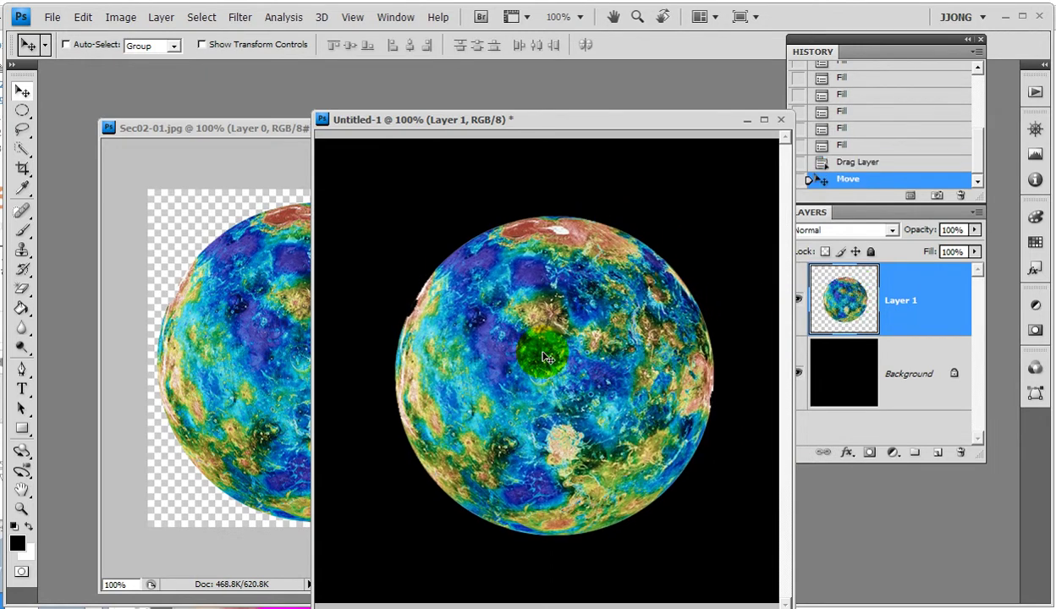
pyautogui.moveTo(455, 343)
pyautogui.mouseDown()
pyautogui.moveTo(447, 285)
pyautogui.moveTo(475, 348)
pyautogui.mouseUp()
pyautogui.moveTo(723, 432); pyautogui.dragTo(738, 448)
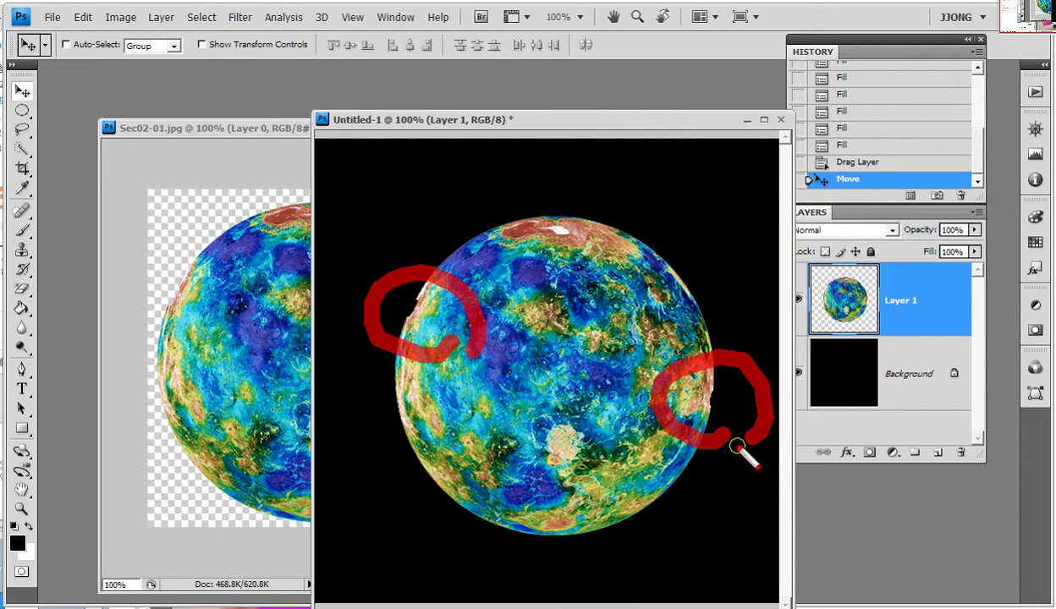
pyautogui.moveTo(560, 474); pyautogui.dragTo(590, 455)
pyautogui.moveTo(555, 236); pyautogui.dragTo(578, 272)
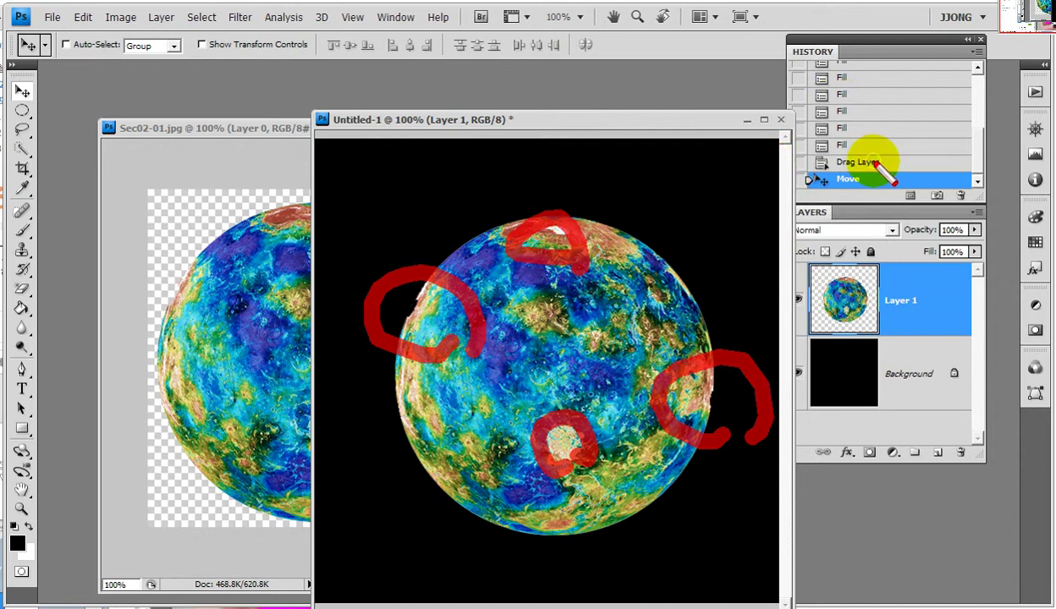
pyautogui.press('Escape')
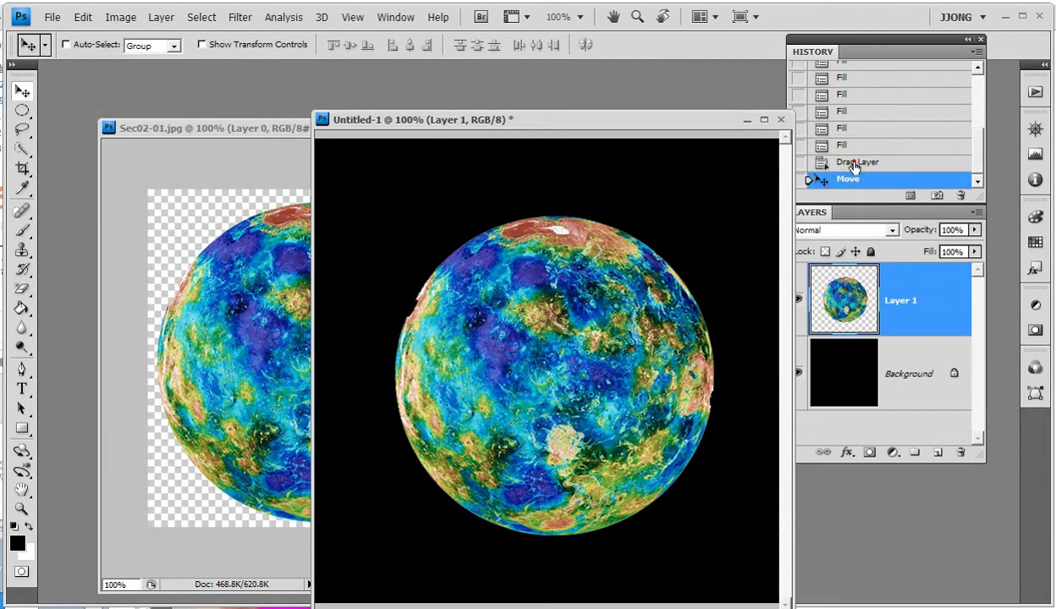
# Compare Untitled-1 with and without the planet, ending at the Fill state with an empty black canvas
pyautogui.click(854, 162)
pyautogui.click(854, 145)
pyautogui.click(862, 163)
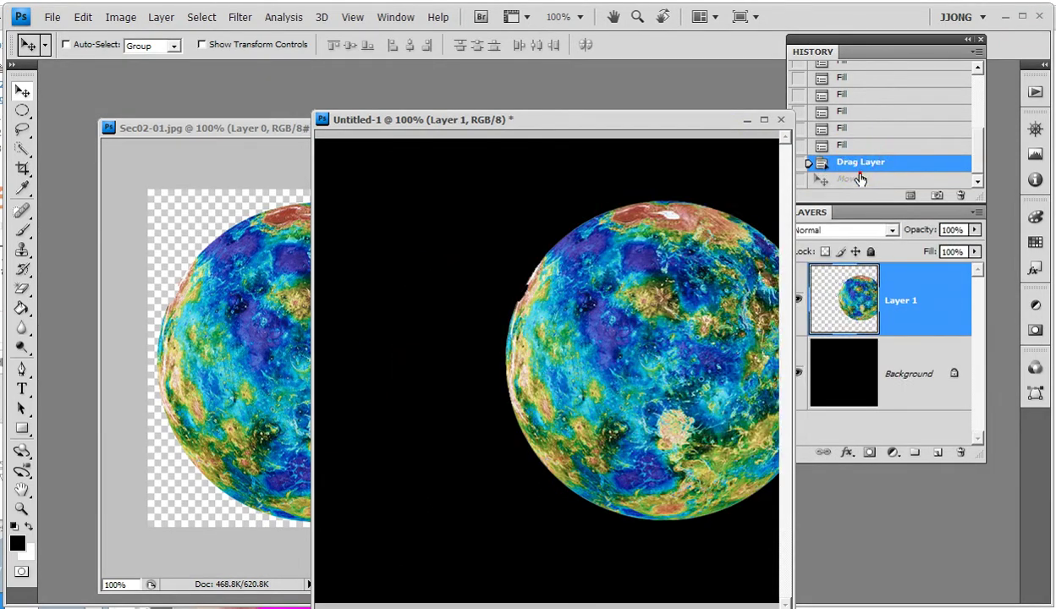
pyautogui.click(862, 147)
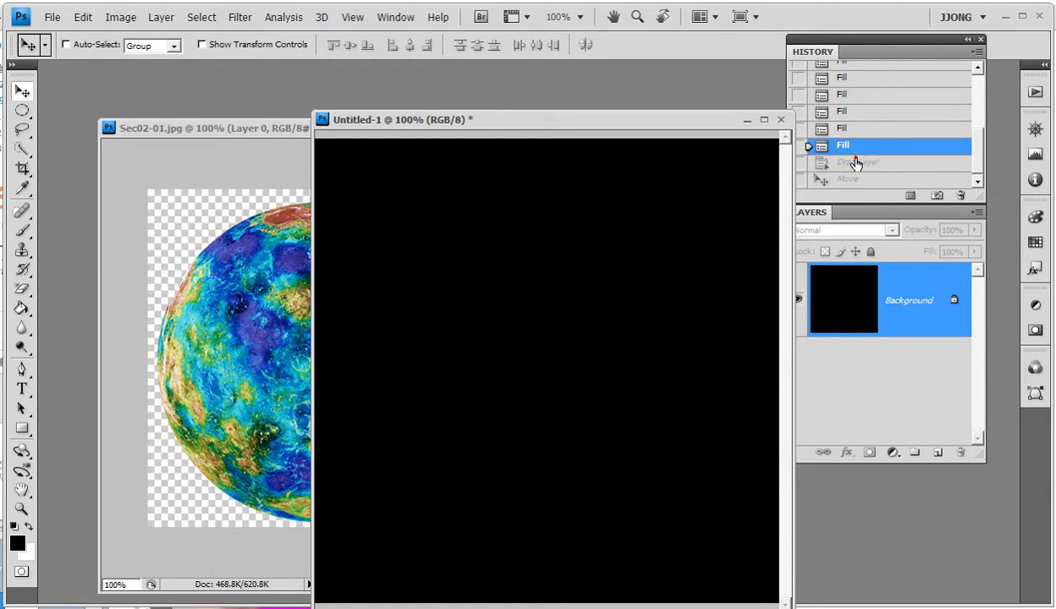
pyautogui.click(855, 162)
pyautogui.click(855, 146)
pyautogui.click(857, 164)
pyautogui.click(856, 145)
pyautogui.click(857, 162)
pyautogui.click(857, 146)
pyautogui.click(858, 162)
pyautogui.click(858, 147)
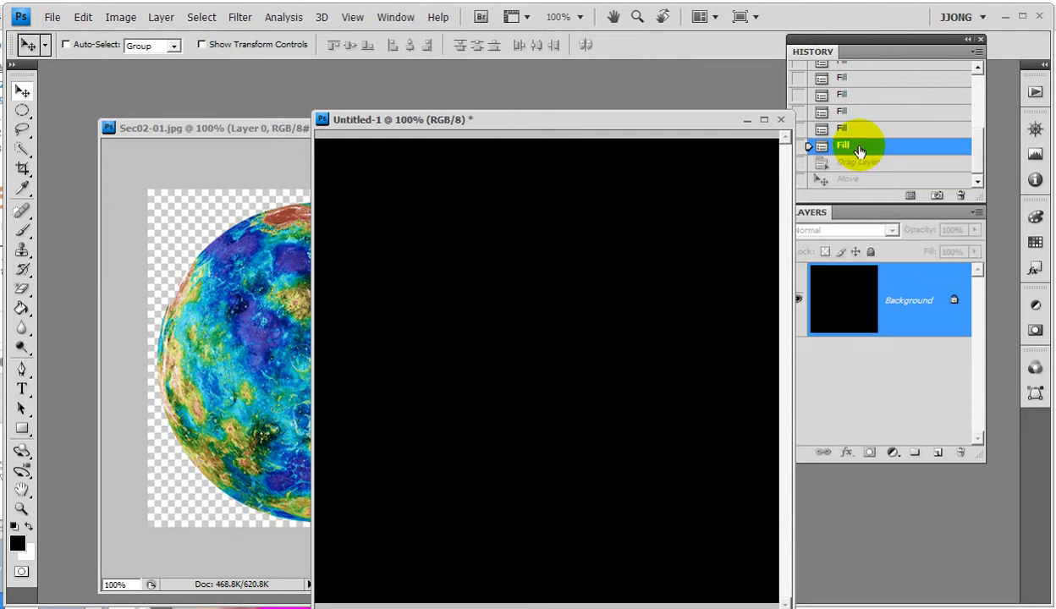
# Revert Sec02-01.jpg to its Open state with the white background, and reselect the Magic Eraser
pyautogui.click(217, 130)
pyautogui.click(874, 103)
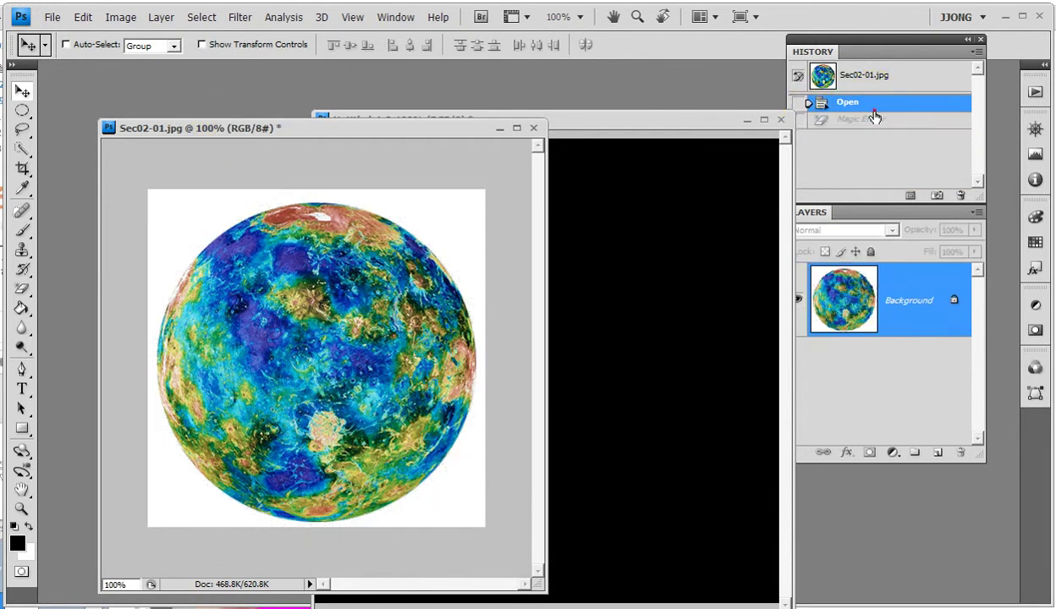
pyautogui.click(872, 119)
pyautogui.click(873, 102)
pyautogui.click(872, 119)
pyautogui.click(870, 102)
pyautogui.click(22, 288)
# Set the Magic Eraser tolerance to 10
pyautogui.moveTo(88, 29)
pyautogui.mouseDown()
pyautogui.moveTo(38, 66)
pyautogui.moveTo(31, 46)
pyautogui.mouseUp()
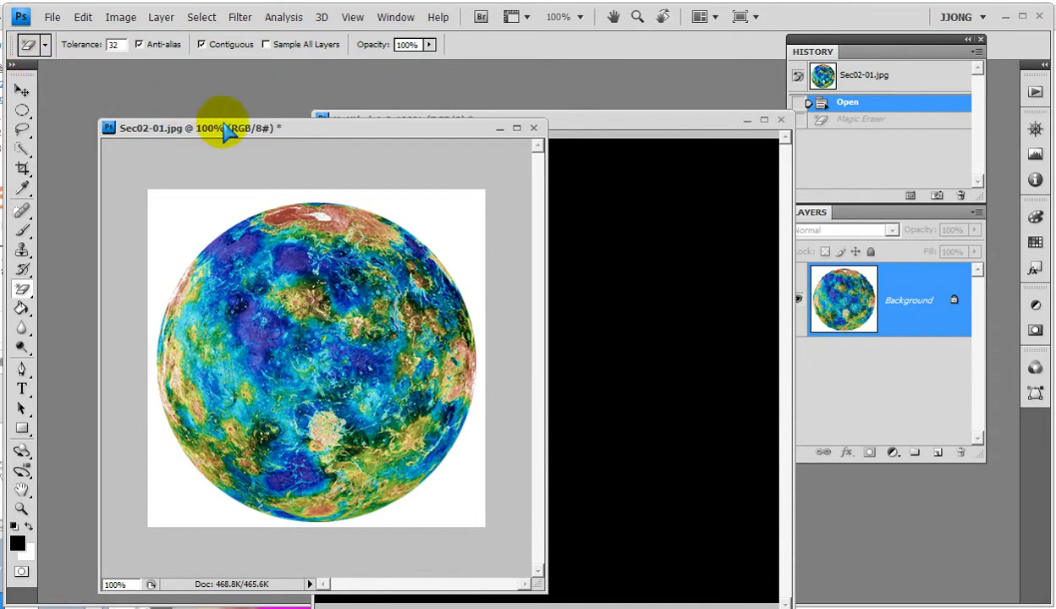
pyautogui.moveTo(223, 123); pyautogui.dragTo(237, 103)
pyautogui.moveTo(123, 52)
pyautogui.mouseDown()
pyautogui.moveTo(91, 60)
pyautogui.moveTo(119, 68)
pyautogui.mouseUp()
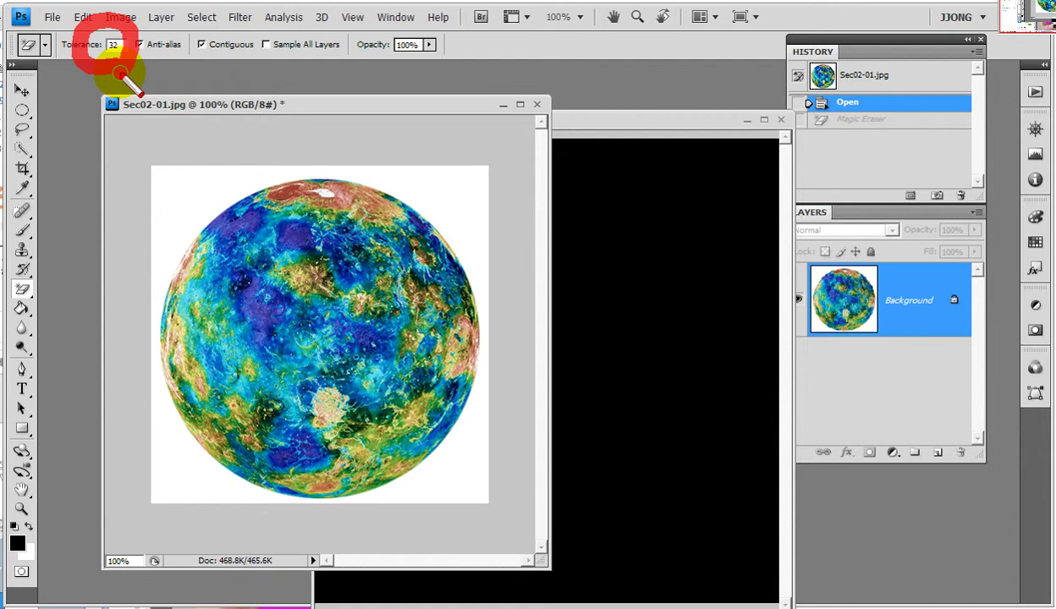
pyautogui.press('Escape')
pyautogui.click(112, 44)
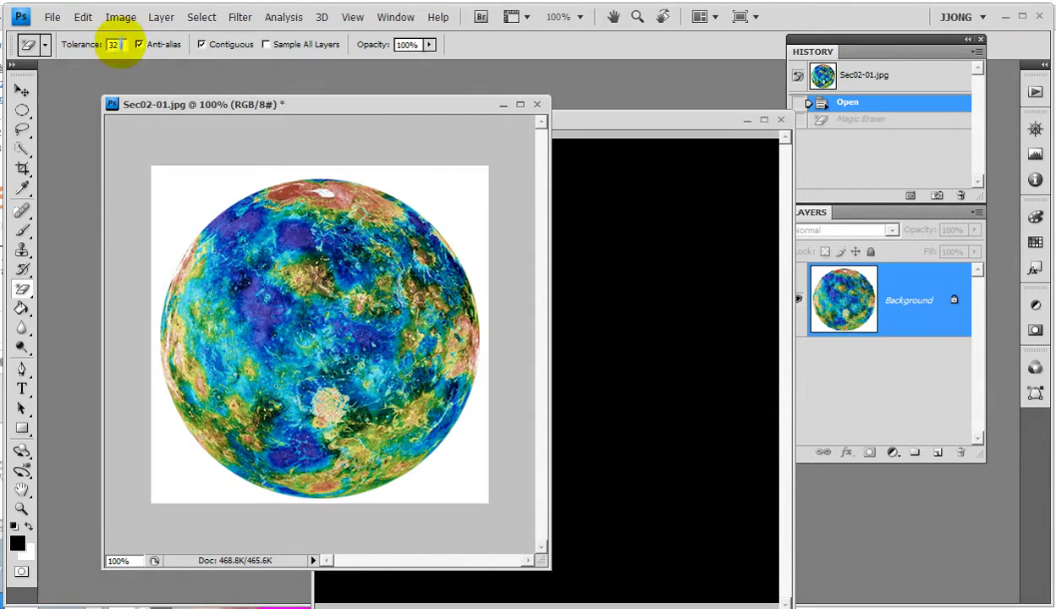
pyautogui.write('10')
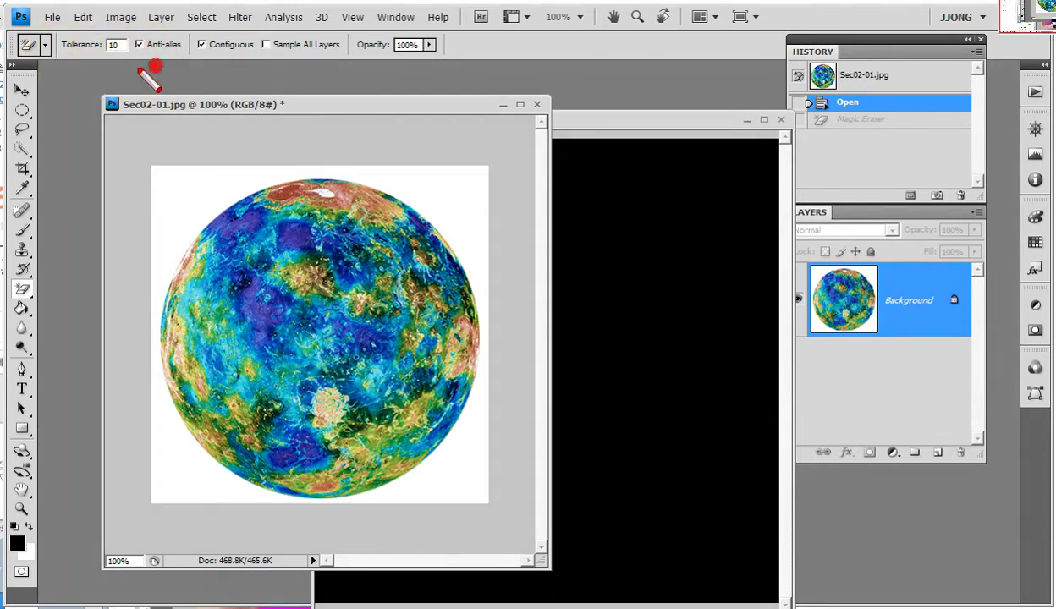
# Erase the white area outside the planet to transparency on Layer 0
pyautogui.moveTo(146, 44); pyautogui.dragTo(146, 75)
pyautogui.moveTo(218, 19); pyautogui.dragTo(222, 71)
pyautogui.moveTo(228, 34); pyautogui.dragTo(222, 69)
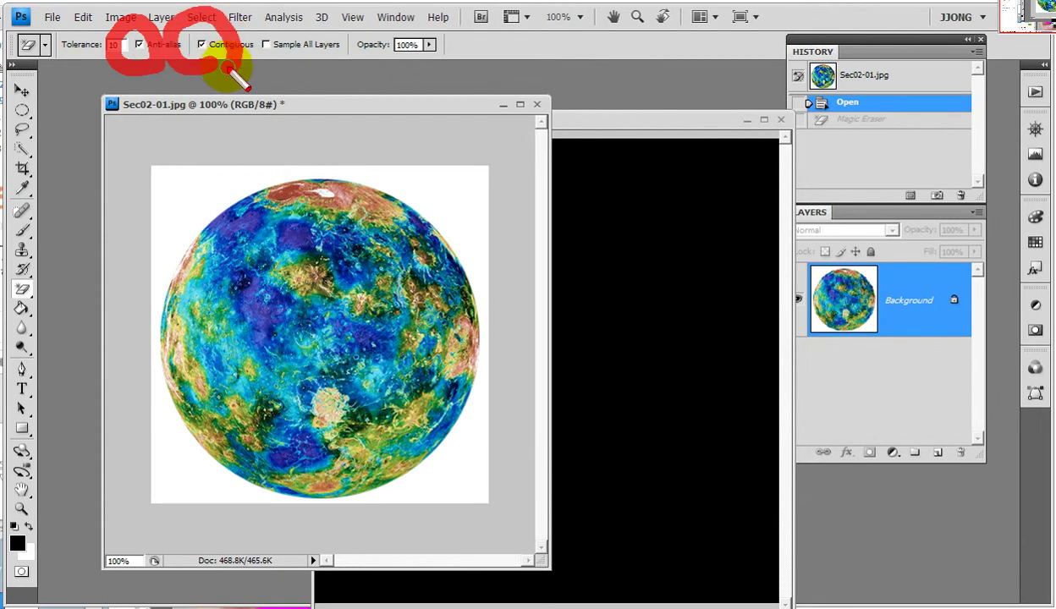
pyautogui.moveTo(55, 95); pyautogui.dragTo(0, 108)
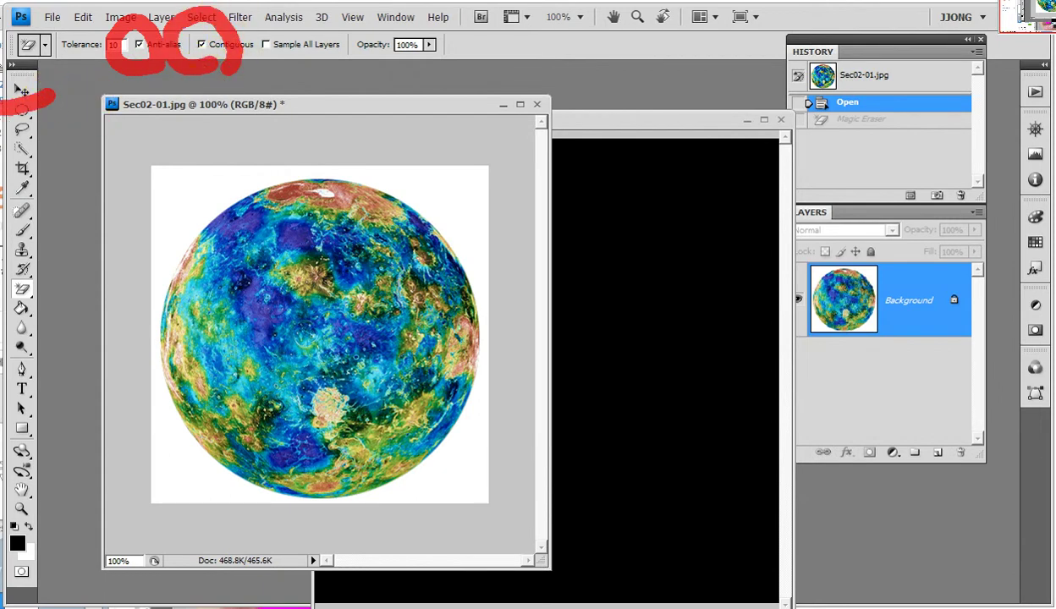
pyautogui.moveTo(201, 184)
pyautogui.mouseDown()
pyautogui.moveTo(174, 192)
pyautogui.moveTo(127, 180)
pyautogui.moveTo(167, 182)
pyautogui.mouseUp()
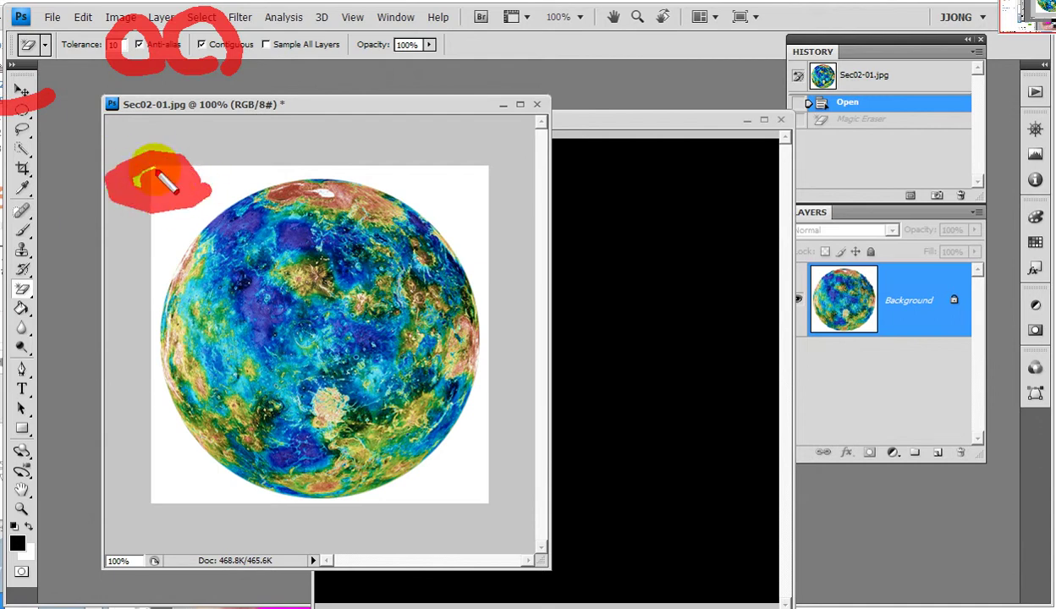
pyautogui.click(178, 194)
pyautogui.click(180, 197)
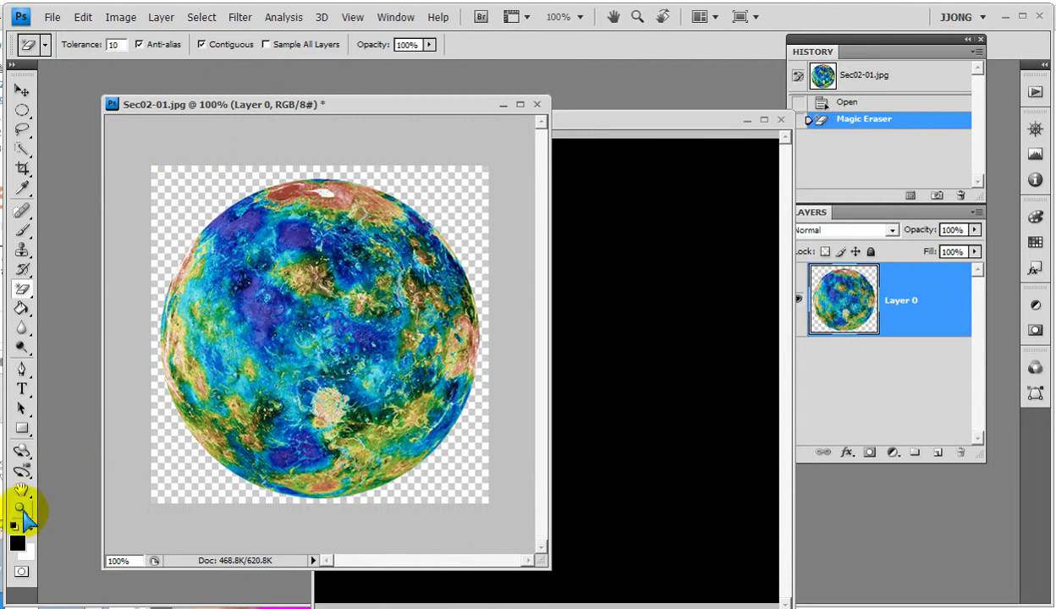
pyautogui.click(21, 508)
# Zoom to 3200% on the planet's upper-left rim to inspect the pale fringe pixels
pyautogui.click(193, 199)
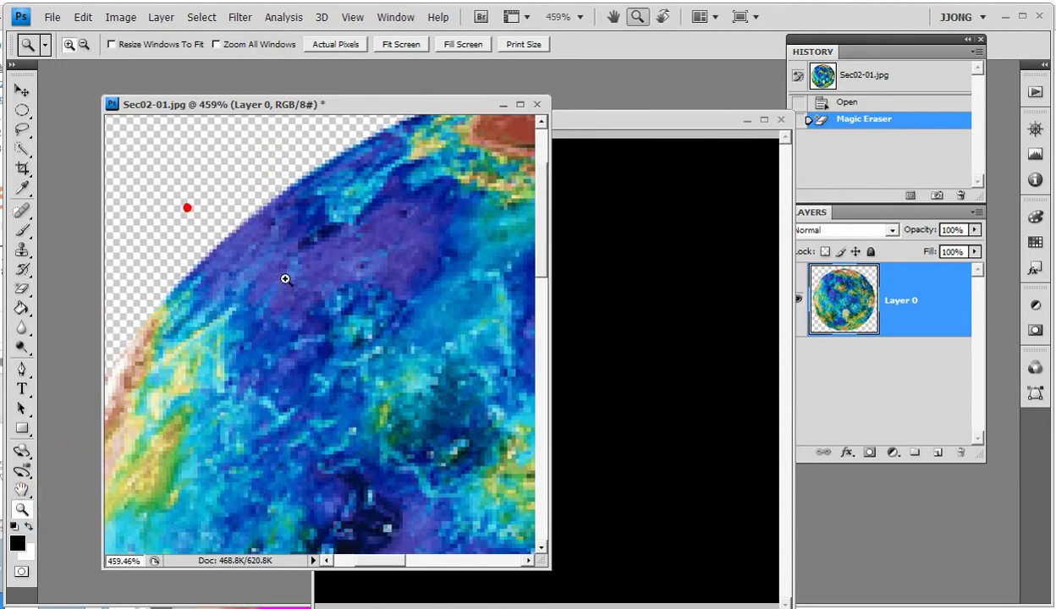
pyautogui.click(209, 187)
pyautogui.moveTo(207, 193); pyautogui.dragTo(349, 309)
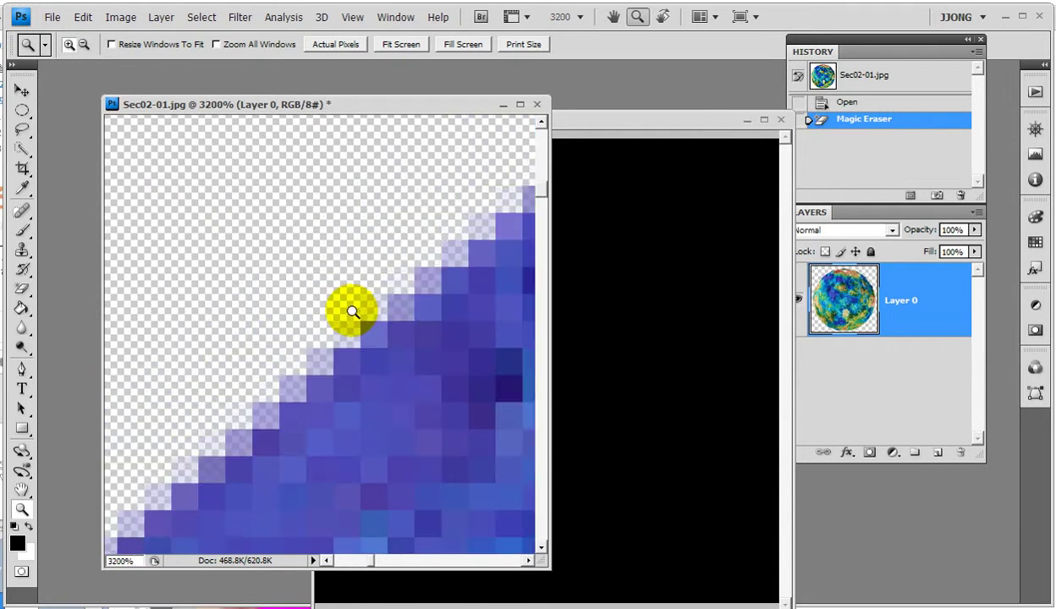
pyautogui.moveTo(389, 434); pyautogui.dragTo(316, 370)
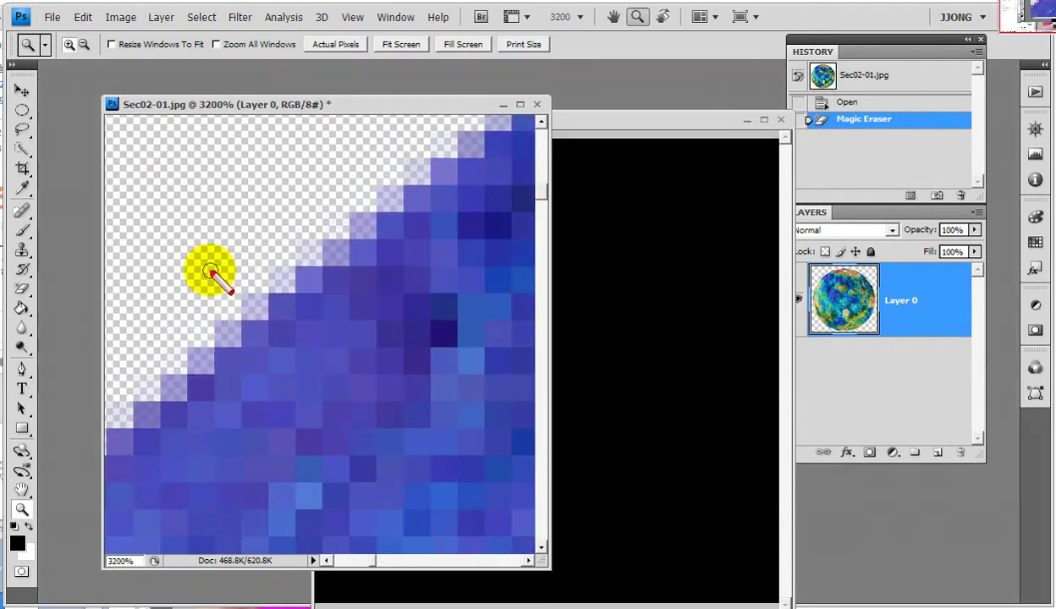
pyautogui.moveTo(231, 240); pyautogui.dragTo(246, 207)
pyautogui.moveTo(326, 348); pyautogui.dragTo(349, 329)
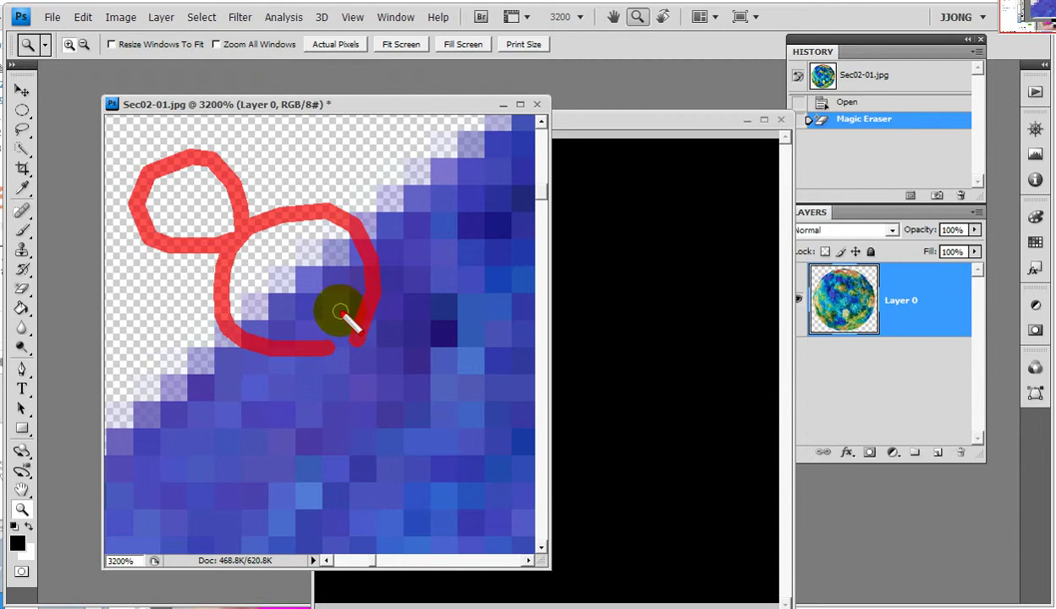
pyautogui.moveTo(19, 541); pyautogui.dragTo(32, 531)
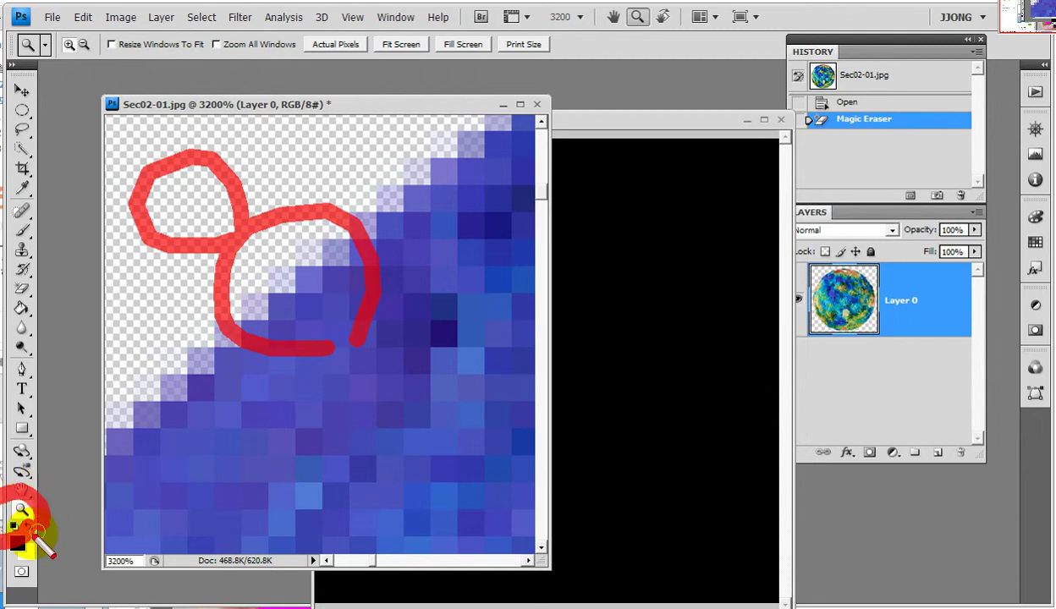
pyautogui.press('Escape')
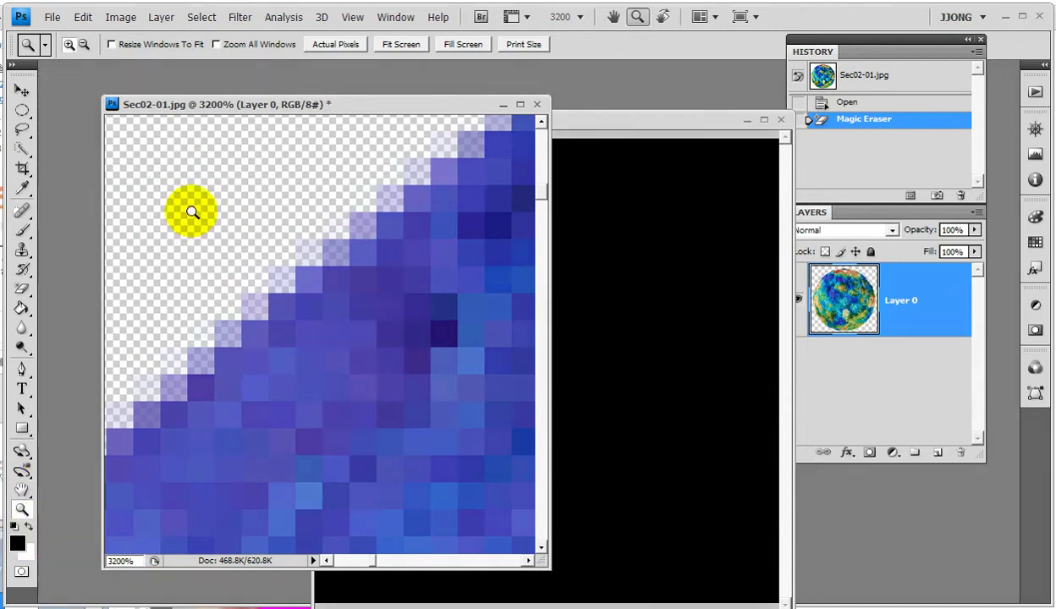
pyautogui.moveTo(188, 191)
pyautogui.mouseDown()
pyautogui.moveTo(184, 404)
pyautogui.moveTo(358, 405)
pyautogui.moveTo(431, 207)
pyautogui.moveTo(358, 194)
pyautogui.moveTo(169, 196)
pyautogui.mouseUp()
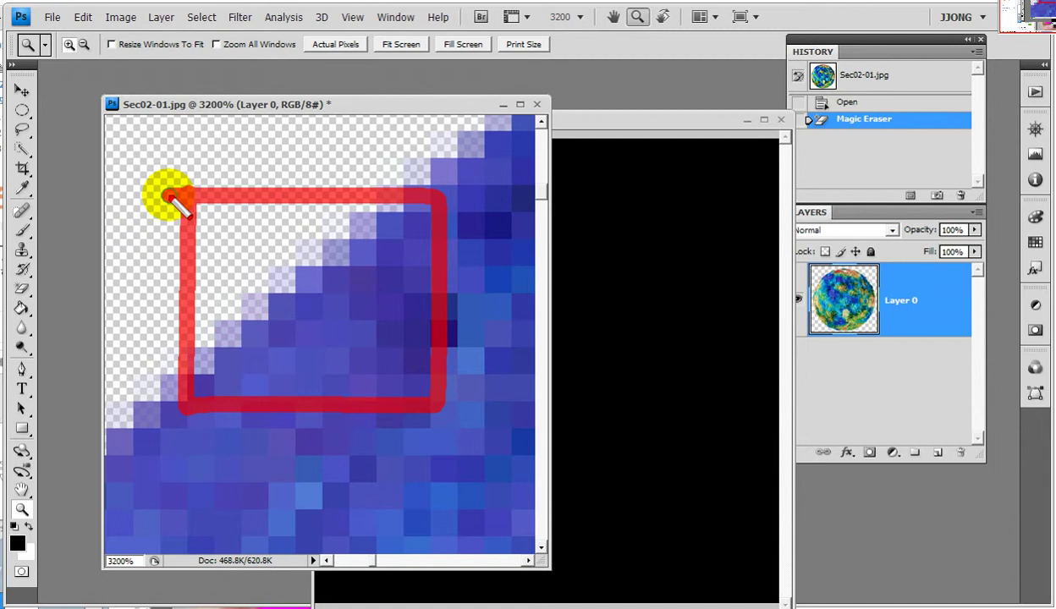
pyautogui.click(25, 511)
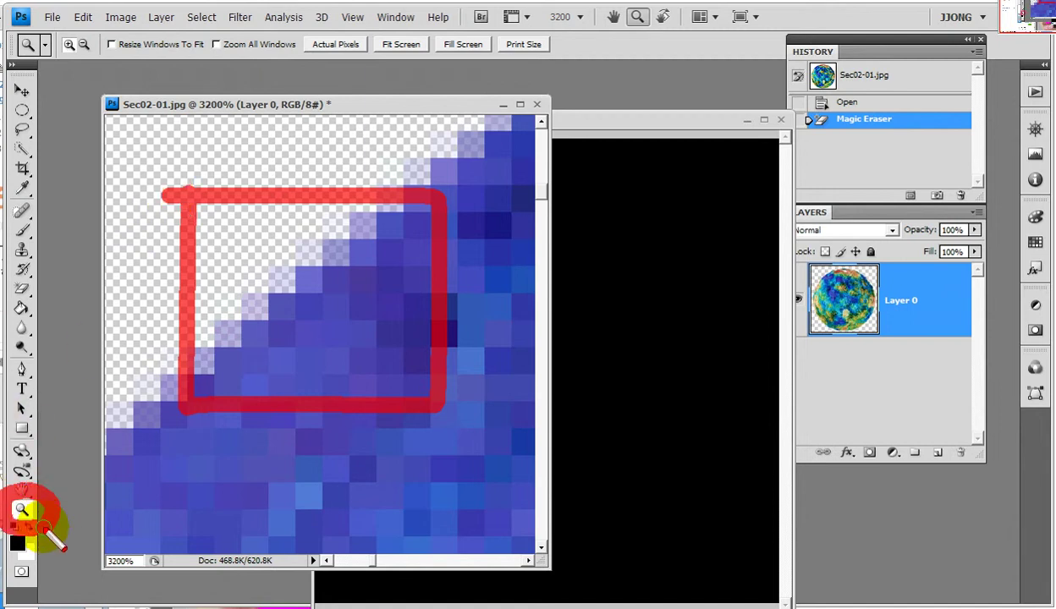
pyautogui.moveTo(179, 169)
pyautogui.mouseDown()
pyautogui.moveTo(361, 398)
pyautogui.moveTo(134, 157)
pyautogui.mouseUp()
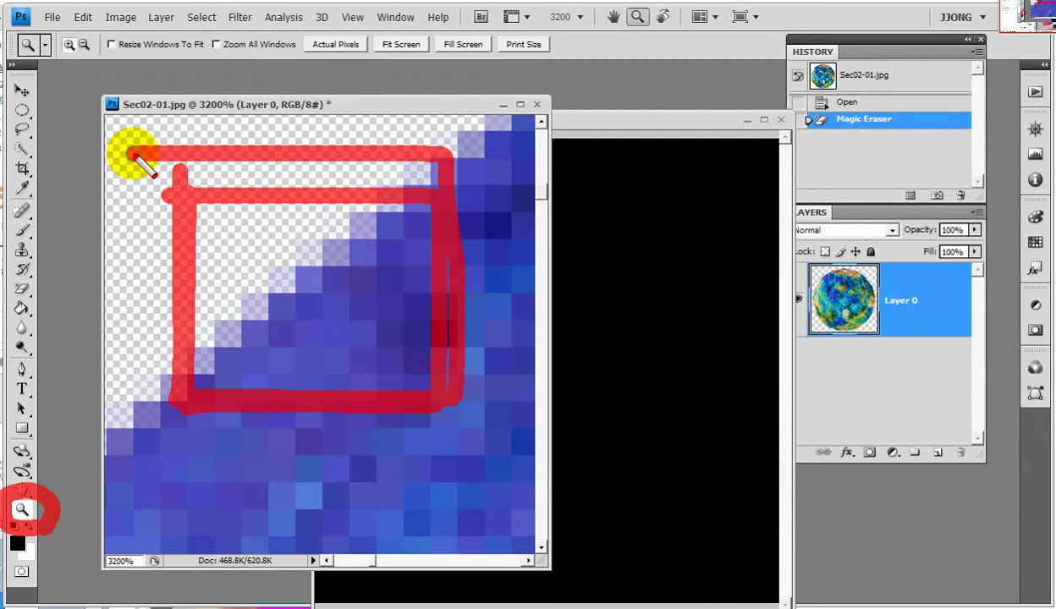
pyautogui.moveTo(227, 203)
pyautogui.mouseDown()
pyautogui.moveTo(243, 351)
pyautogui.moveTo(362, 253)
pyautogui.moveTo(203, 224)
pyautogui.mouseUp()
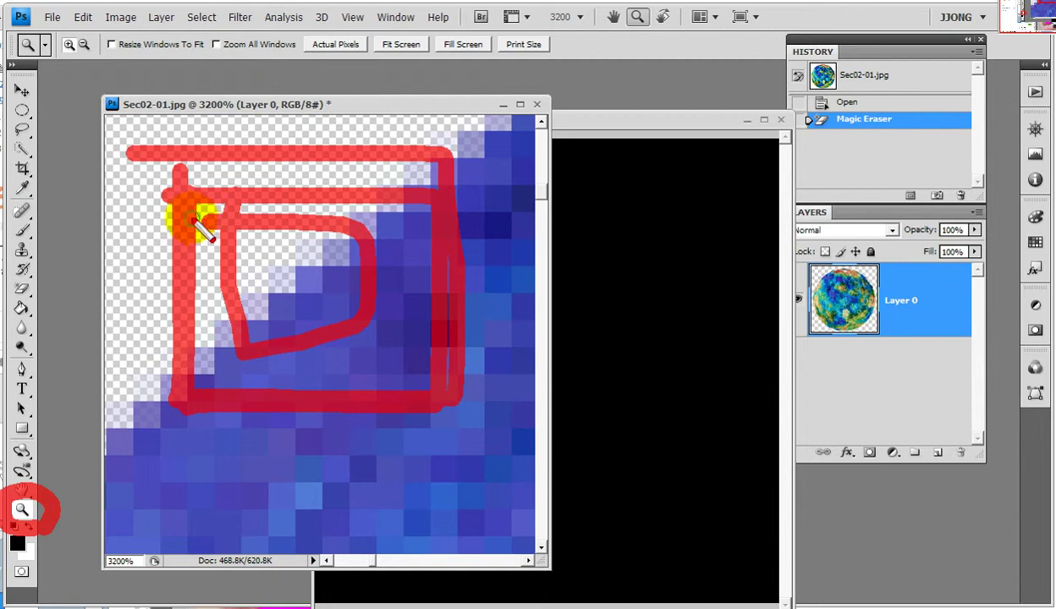
pyautogui.press('Escape')
pyautogui.moveTo(305, 362)
pyautogui.mouseDown()
pyautogui.moveTo(283, 230)
pyautogui.moveTo(344, 392)
pyautogui.mouseUp()
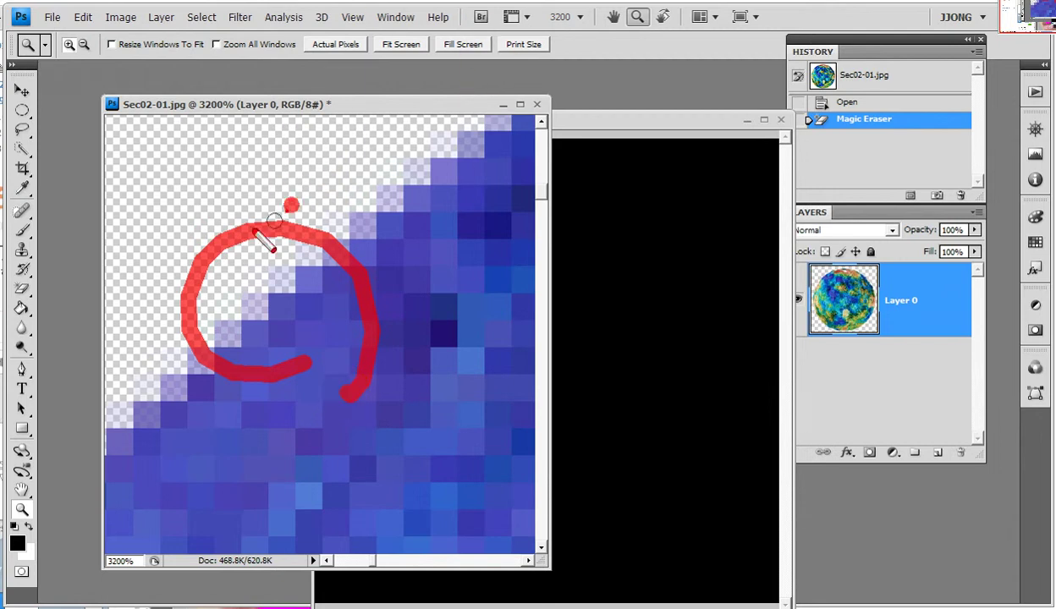
pyautogui.moveTo(287, 203); pyautogui.dragTo(267, 186)
pyautogui.moveTo(403, 390)
pyautogui.mouseDown()
pyautogui.moveTo(366, 426)
pyautogui.moveTo(415, 381)
pyautogui.mouseUp()
pyautogui.moveTo(468, 150)
pyautogui.mouseDown()
pyautogui.moveTo(344, 217)
pyautogui.moveTo(130, 373)
pyautogui.moveTo(405, 180)
pyautogui.moveTo(290, 300)
pyautogui.moveTo(196, 359)
pyautogui.mouseUp()
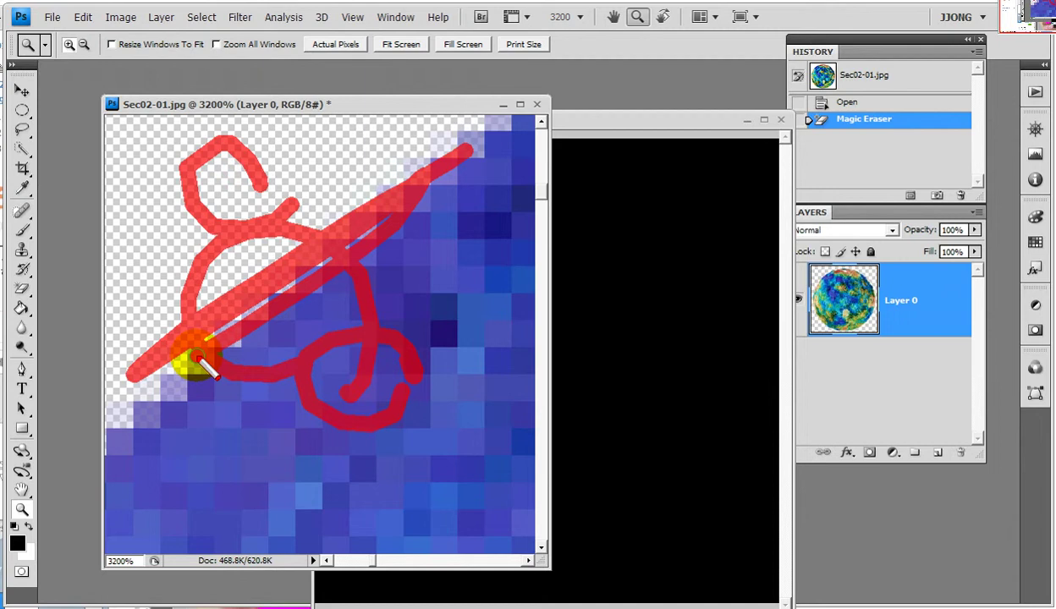
pyautogui.press('Escape')
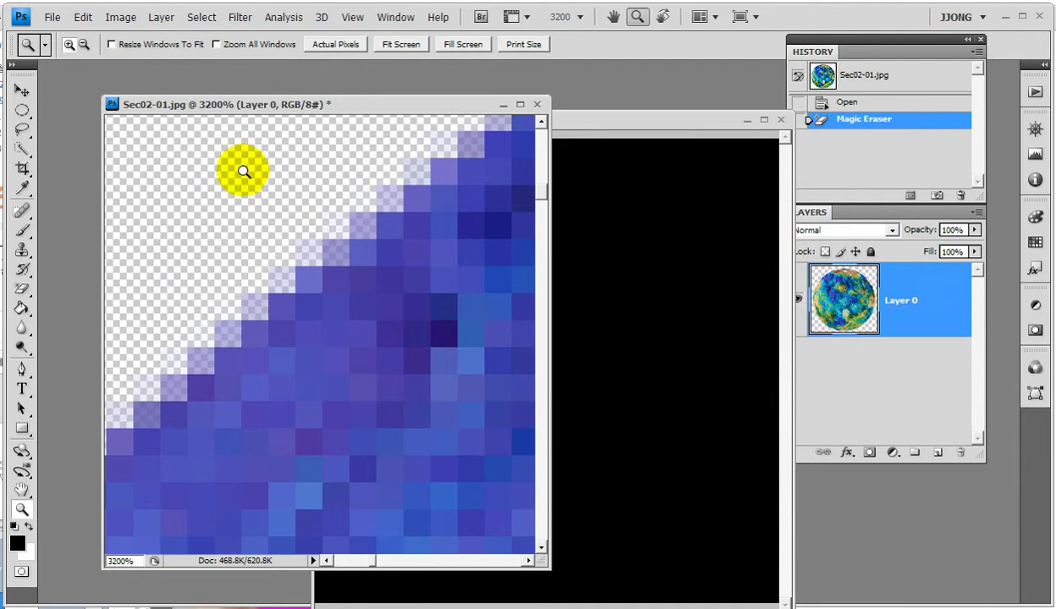
# Reselect the Magic Eraser tool, still at tolerance 10 with Contiguous on
pyautogui.moveTo(306, 115); pyautogui.dragTo(186, 203)
pyautogui.moveTo(182, 113); pyautogui.dragTo(252, 200)
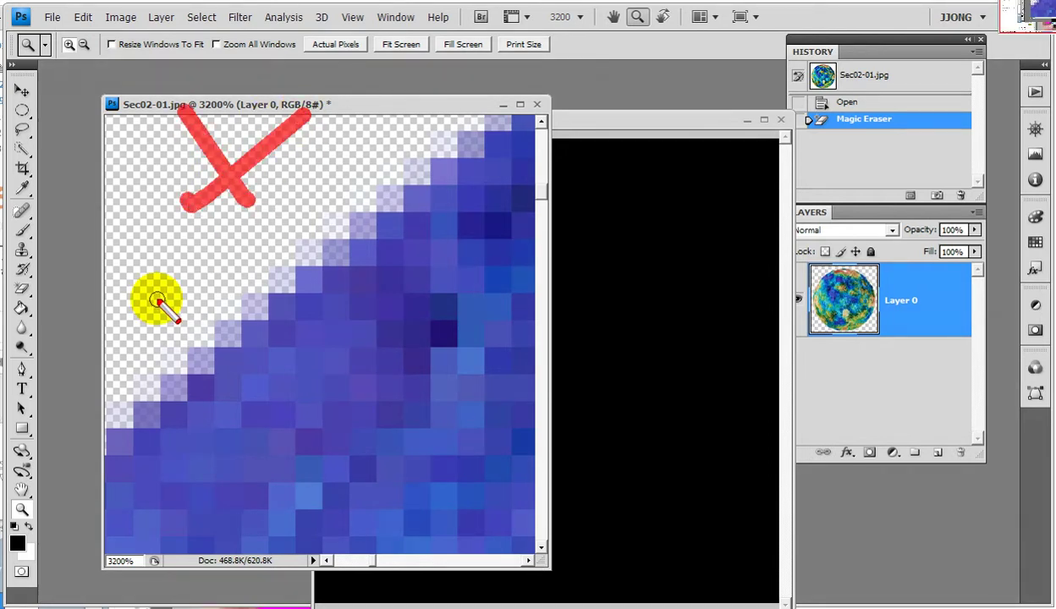
pyautogui.moveTo(244, 253)
pyautogui.mouseDown()
pyautogui.moveTo(205, 268)
pyautogui.moveTo(273, 143)
pyautogui.moveTo(214, 282)
pyautogui.mouseUp()
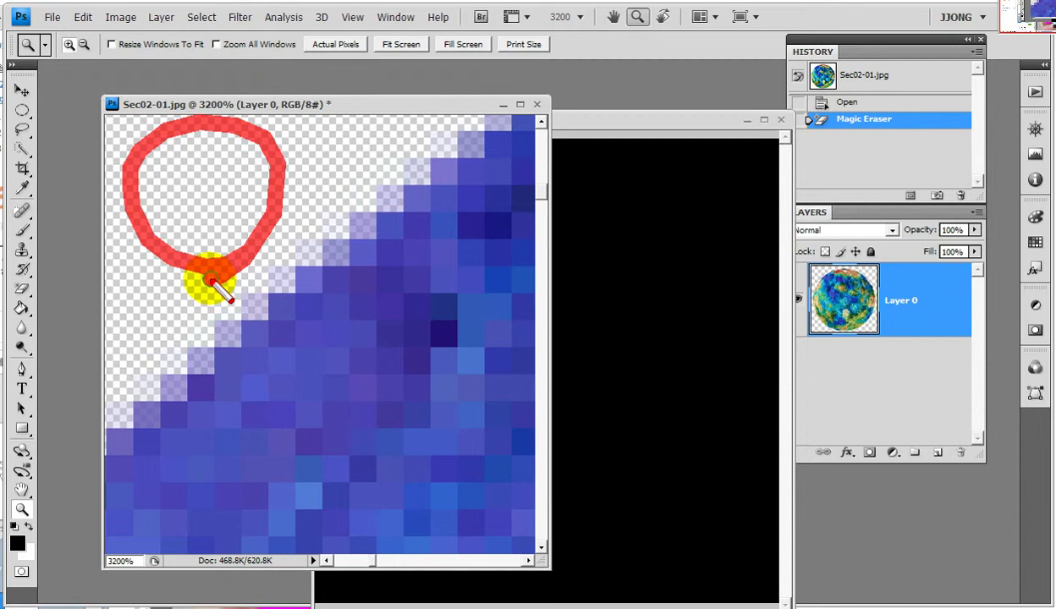
pyautogui.moveTo(444, 376); pyautogui.dragTo(423, 431)
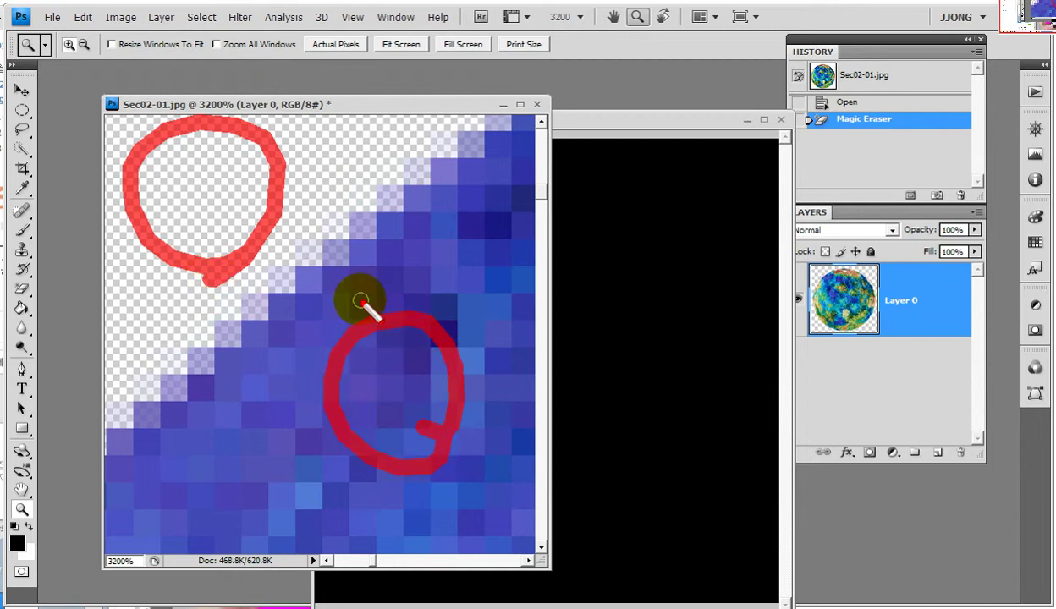
pyautogui.moveTo(302, 318)
pyautogui.mouseDown()
pyautogui.moveTo(349, 207)
pyautogui.moveTo(351, 330)
pyautogui.mouseUp()
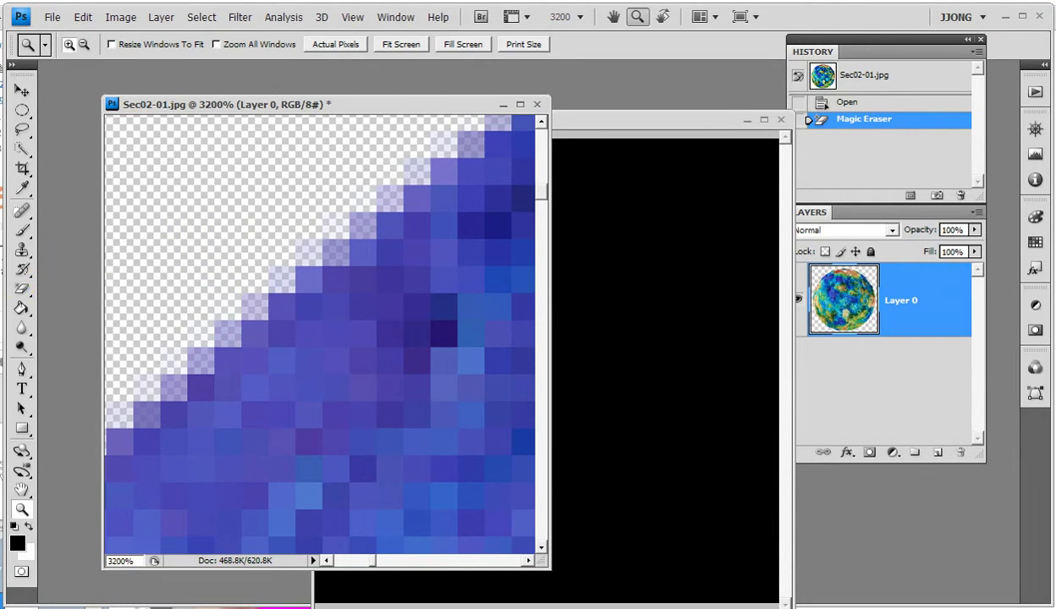
pyautogui.click(22, 290)
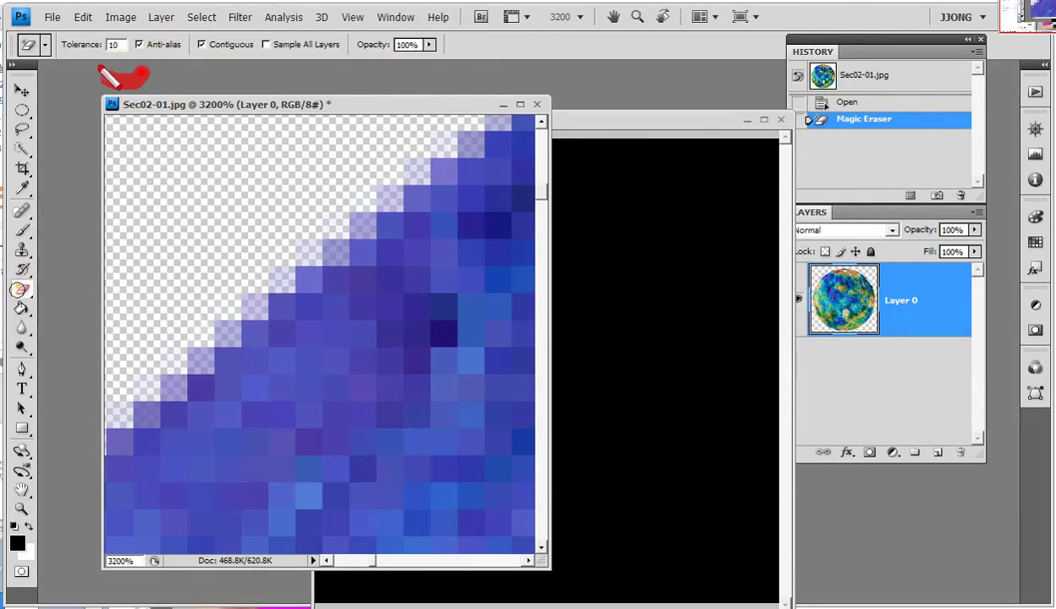
# Toggle History between Open and the Magic Eraser erase to compare the planet's edge
pyautogui.moveTo(102, 72); pyautogui.dragTo(177, 42)
pyautogui.moveTo(321, 322)
pyautogui.mouseDown()
pyautogui.moveTo(236, 323)
pyautogui.moveTo(344, 232)
pyautogui.moveTo(305, 336)
pyautogui.mouseUp()
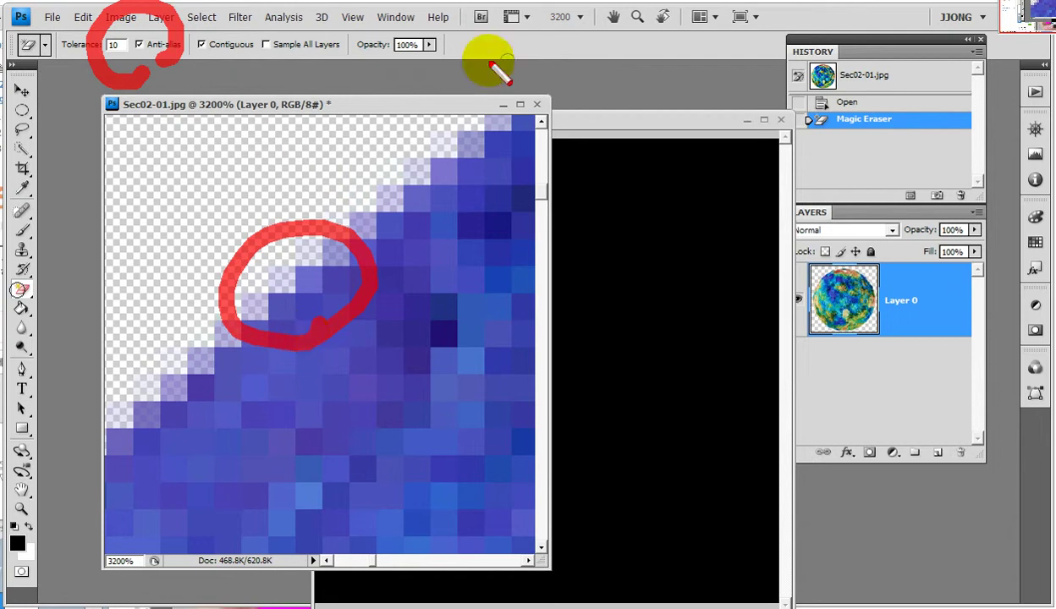
pyautogui.click(869, 104)
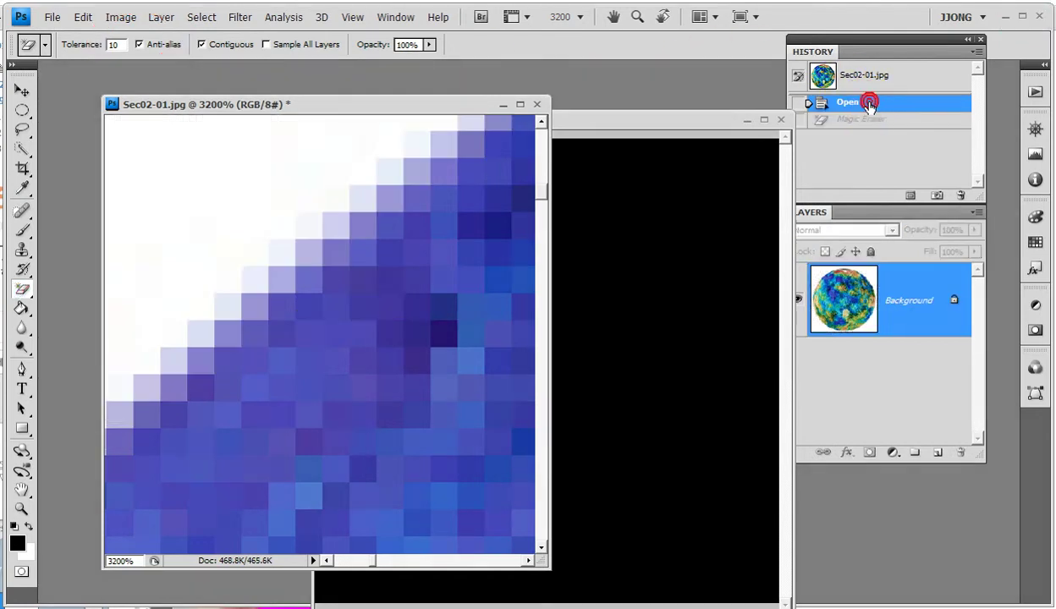
pyautogui.click(876, 119)
pyautogui.click(888, 102)
pyautogui.click(891, 119)
pyautogui.click(887, 103)
pyautogui.click(891, 120)
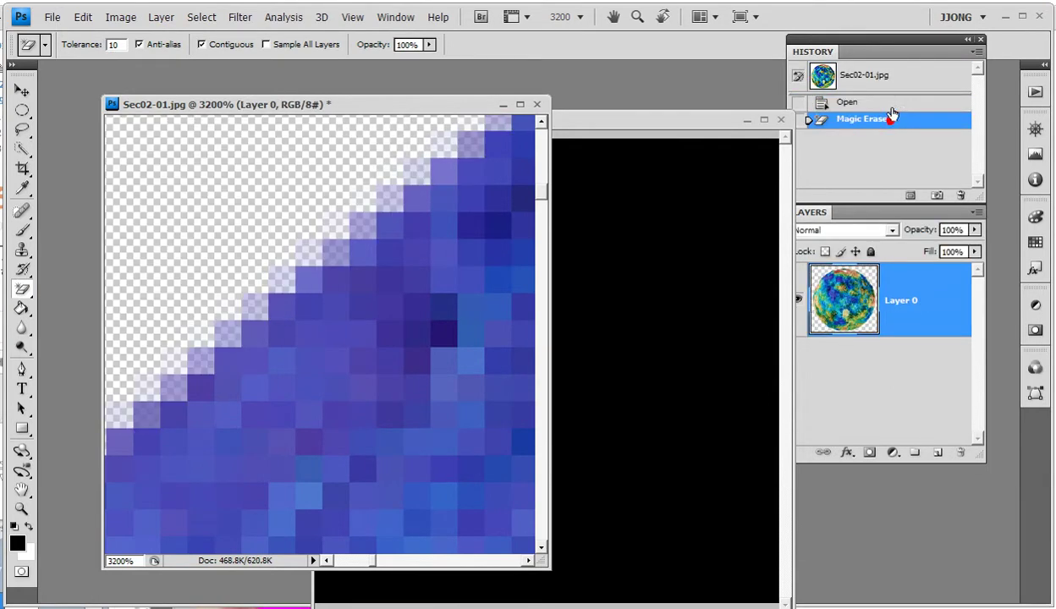
pyautogui.click(888, 103)
pyautogui.click(891, 119)
pyautogui.click(887, 102)
pyautogui.click(891, 120)
pyautogui.click(888, 103)
pyautogui.click(891, 119)
pyautogui.click(888, 102)
pyautogui.click(891, 119)
pyautogui.click(888, 102)
pyautogui.click(891, 119)
pyautogui.click(888, 102)
pyautogui.click(890, 119)
pyautogui.click(887, 102)
# Settle on the Open state with the white background and switch off the Magic Eraser's Anti-alias
pyautogui.click(891, 119)
pyautogui.click(888, 102)
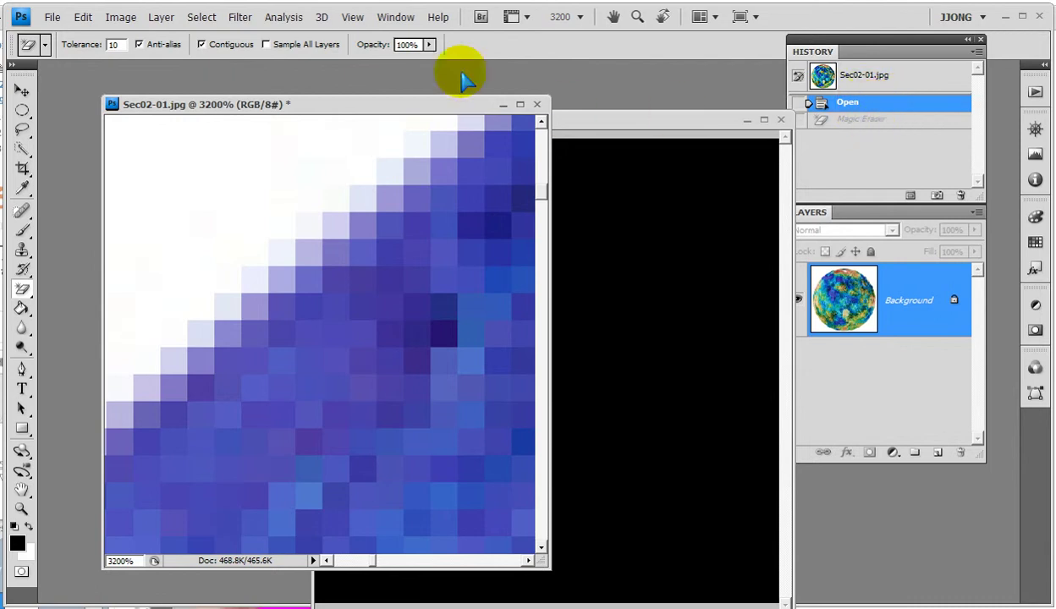
pyautogui.click(139, 44)
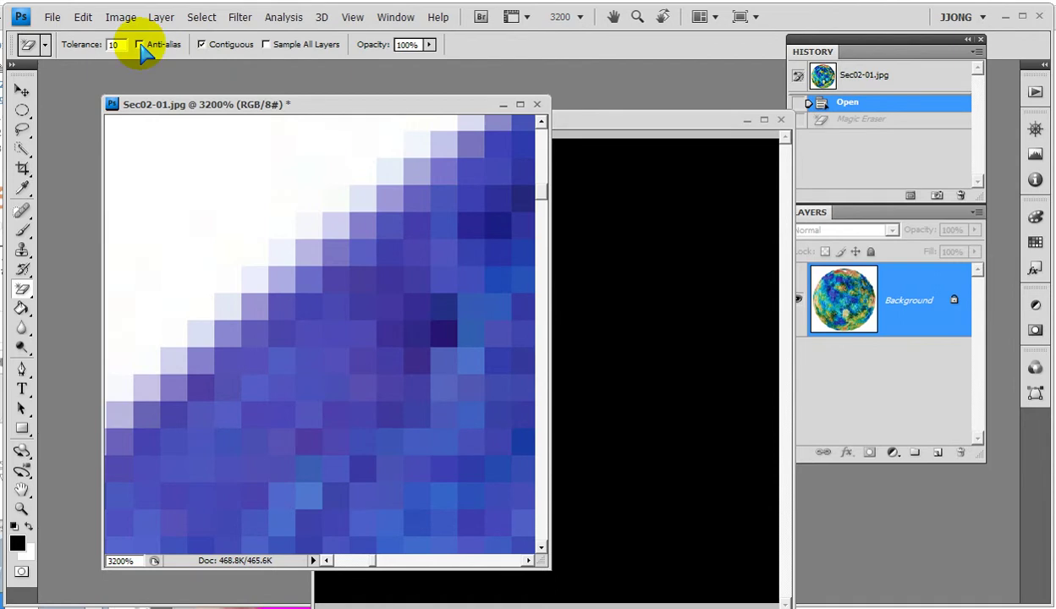
# Try erasing without anti-alias, then redo the erase with Anti-alias on and view at 100%
pyautogui.click(203, 184)
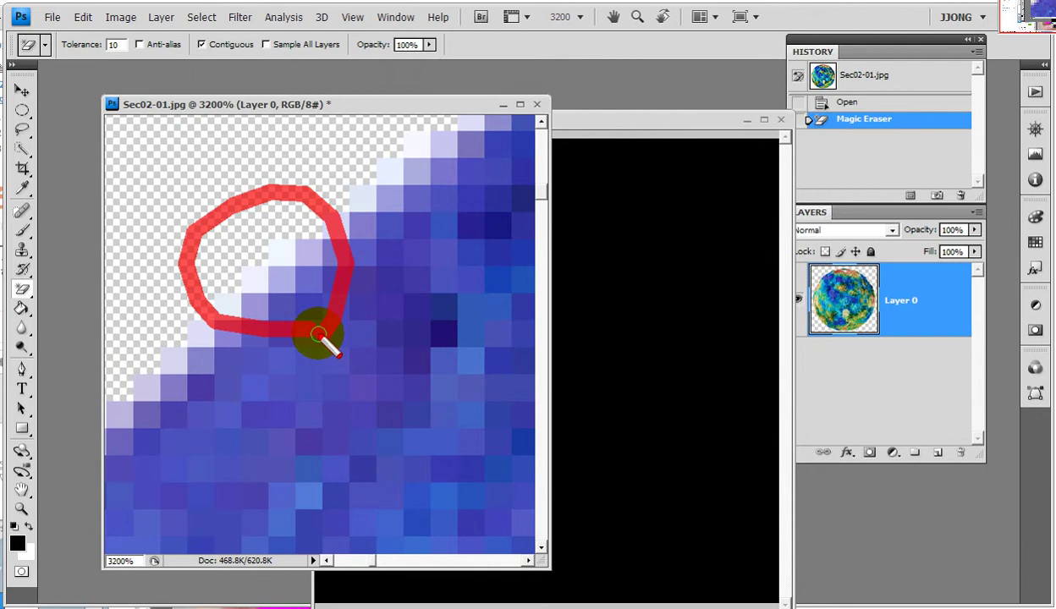
pyautogui.click(846, 103)
pyautogui.click(140, 44)
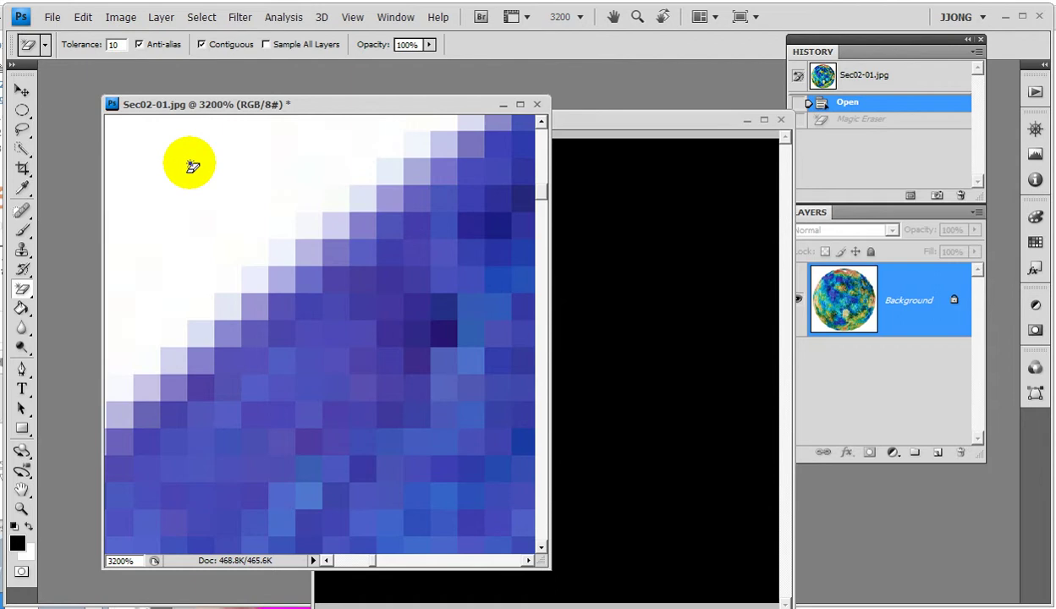
pyautogui.click(192, 166)
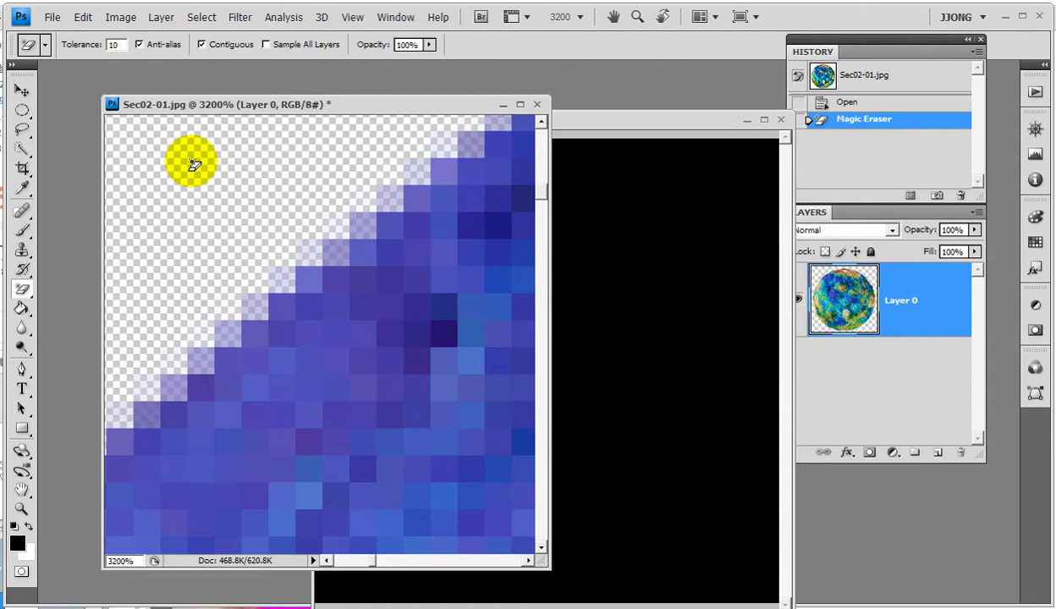
pyautogui.hotkey('ctrl', '1')
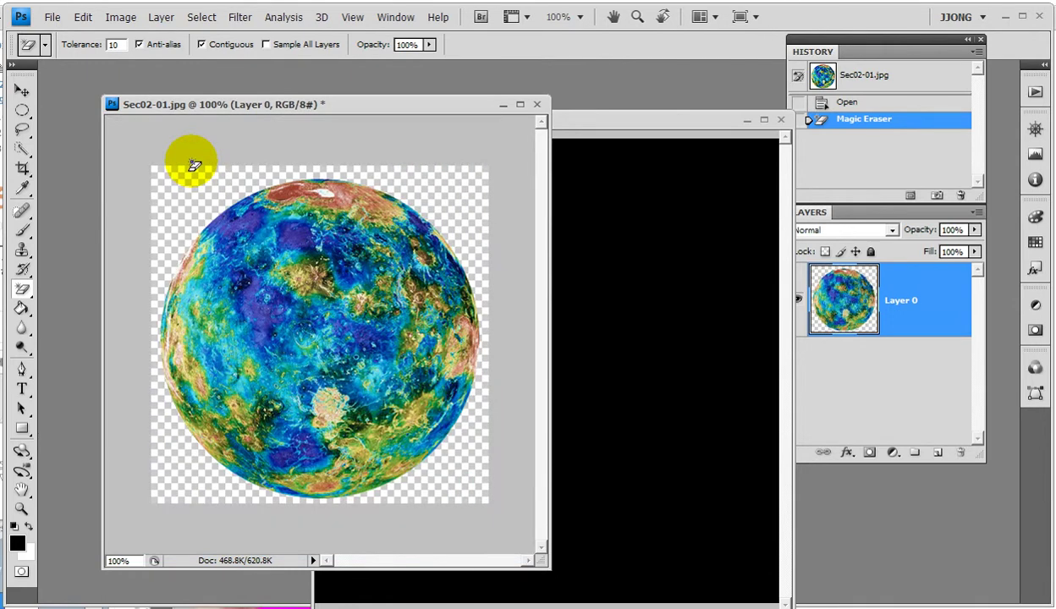
# Revert Sec02-01.jpg to its top History snapshot, undoing the erase
pyautogui.moveTo(340, 324)
pyautogui.mouseDown()
pyautogui.moveTo(371, 370)
pyautogui.moveTo(434, 366)
pyautogui.mouseUp()
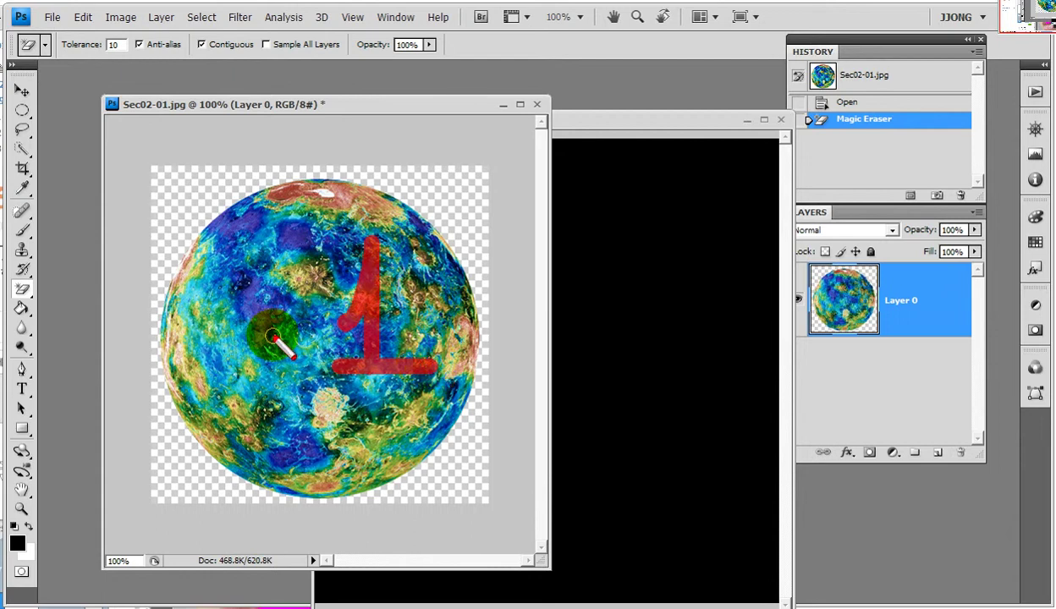
pyautogui.moveTo(229, 71)
pyautogui.mouseDown()
pyautogui.moveTo(188, 17)
pyautogui.moveTo(245, 61)
pyautogui.mouseUp()
pyautogui.press('Escape')
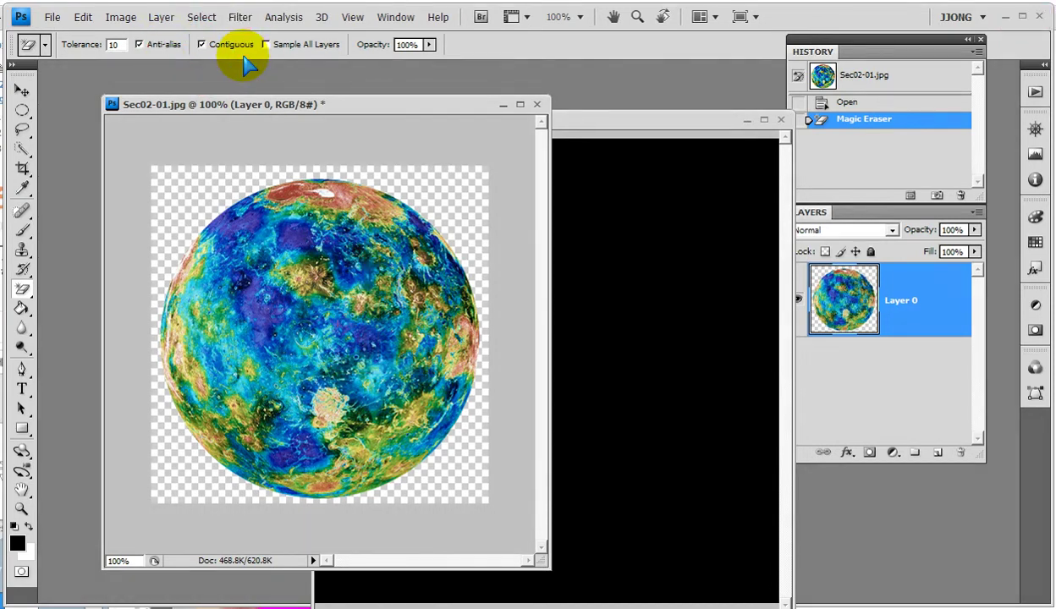
pyautogui.click(837, 76)
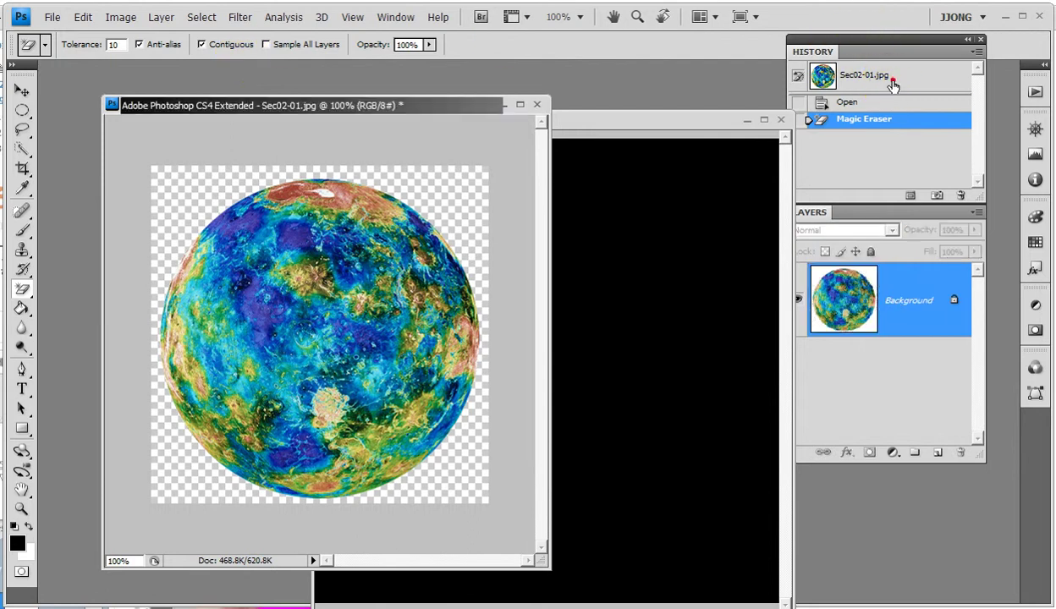
pyautogui.moveTo(837, 95); pyautogui.dragTo(899, 117)
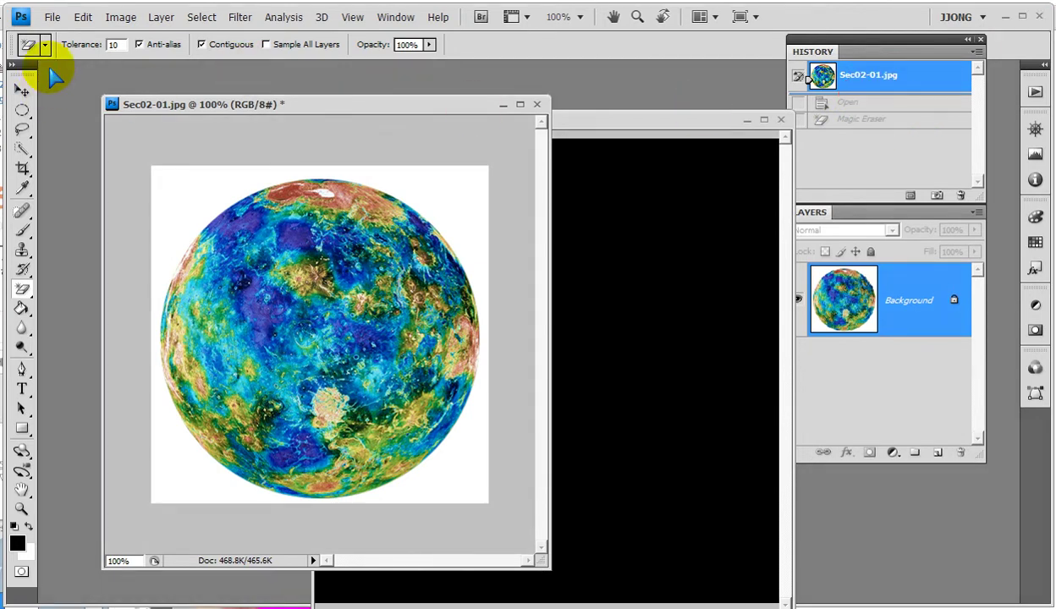
# Set the Magic Eraser to tolerance 30 with Contiguous off, then erase the white background
pyautogui.click(102, 74)
pyautogui.click(109, 43)
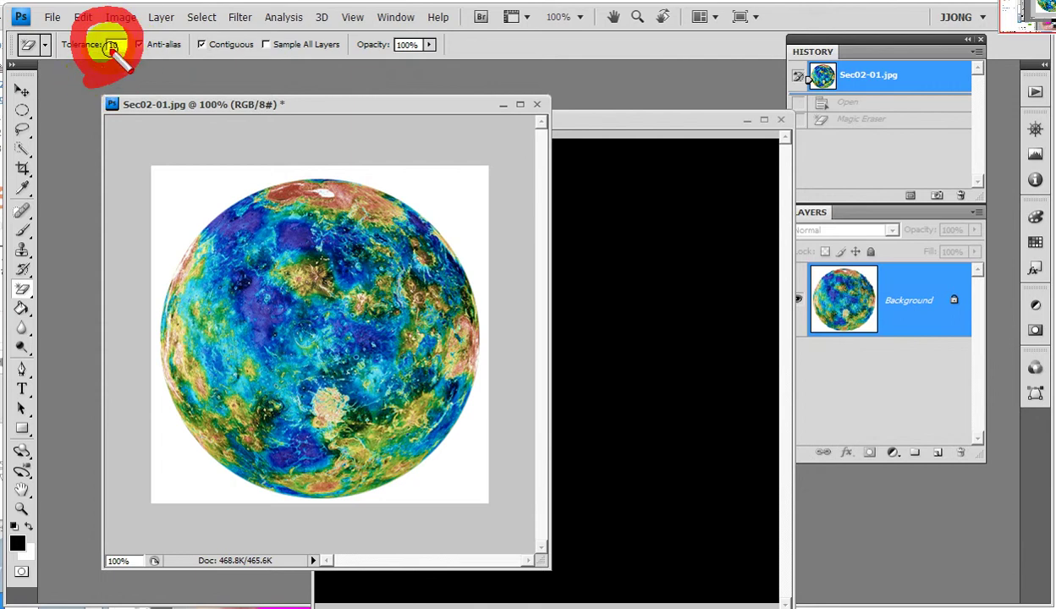
pyautogui.press('Return')
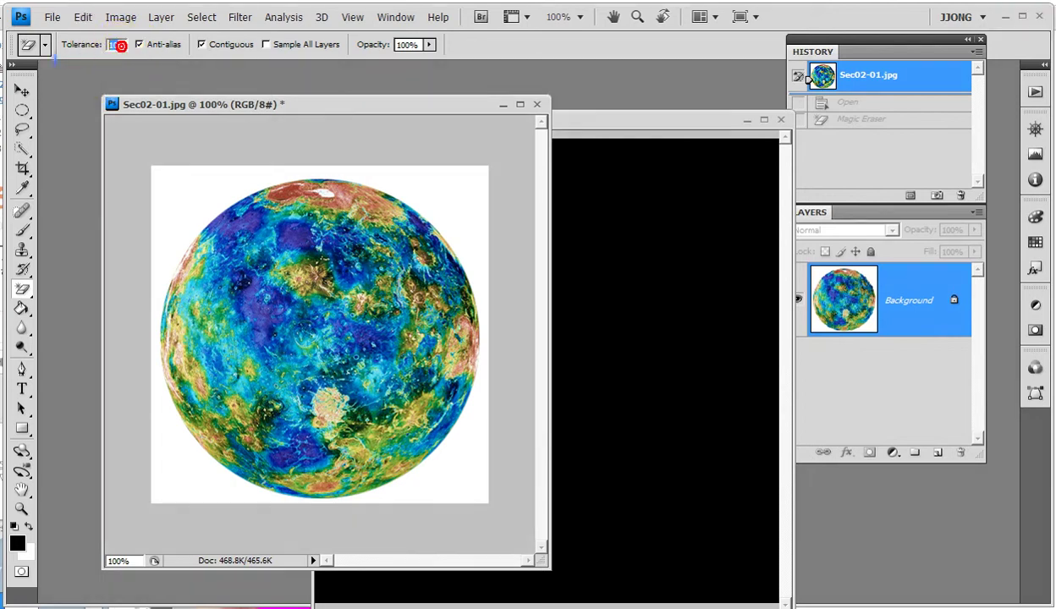
pyautogui.write('30')
pyautogui.click(201, 44)
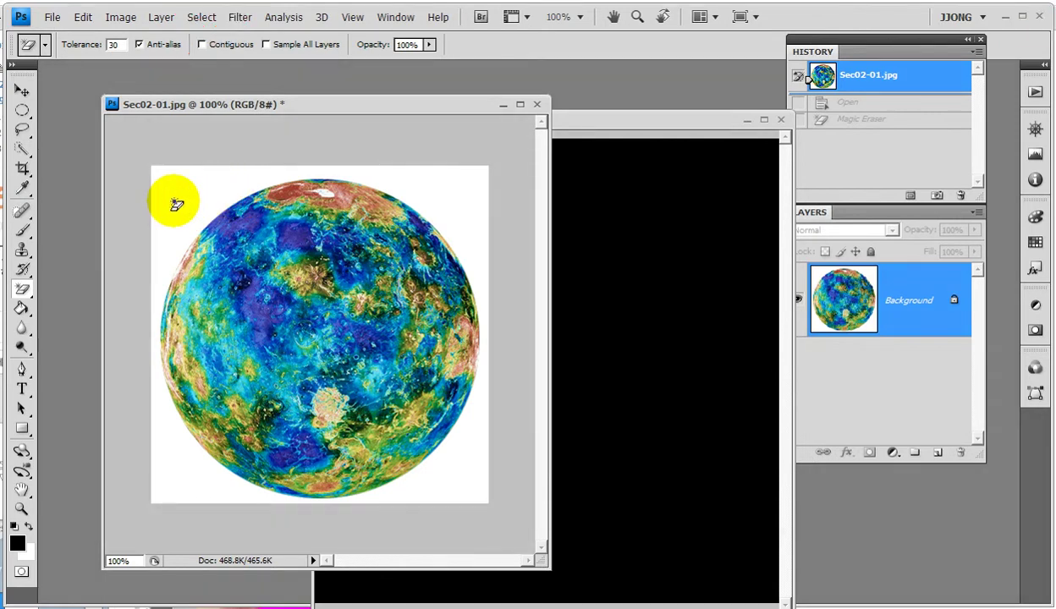
pyautogui.click(176, 204)
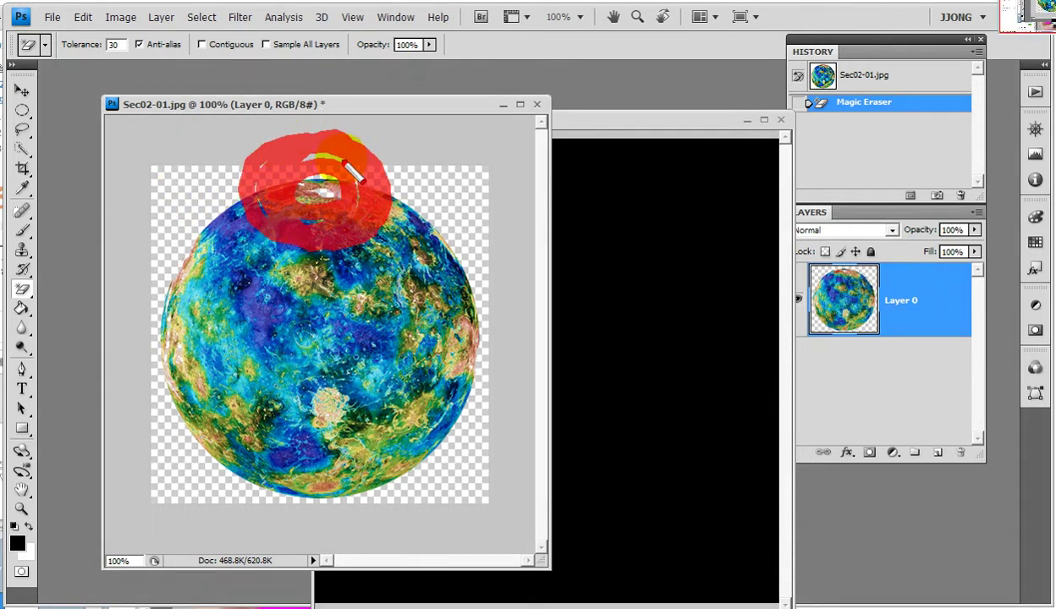
# Zoom in on the hole erased in the planet's top, then revert to the original snapshot
pyautogui.click(21, 508)
pyautogui.click(249, 214)
pyautogui.moveTo(248, 214); pyautogui.dragTo(348, 308)
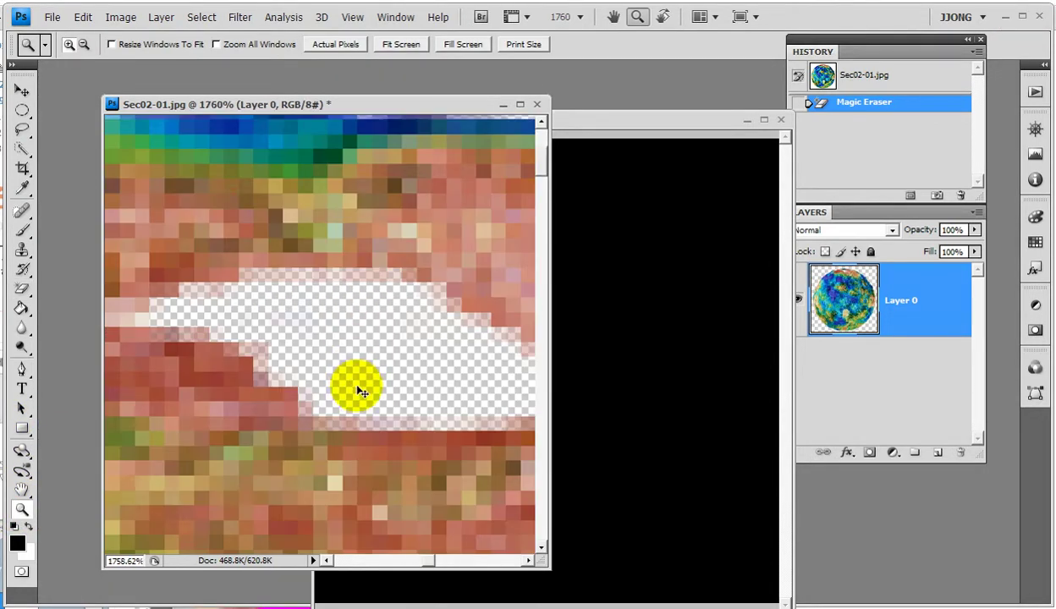
pyautogui.moveTo(329, 394); pyautogui.dragTo(385, 395)
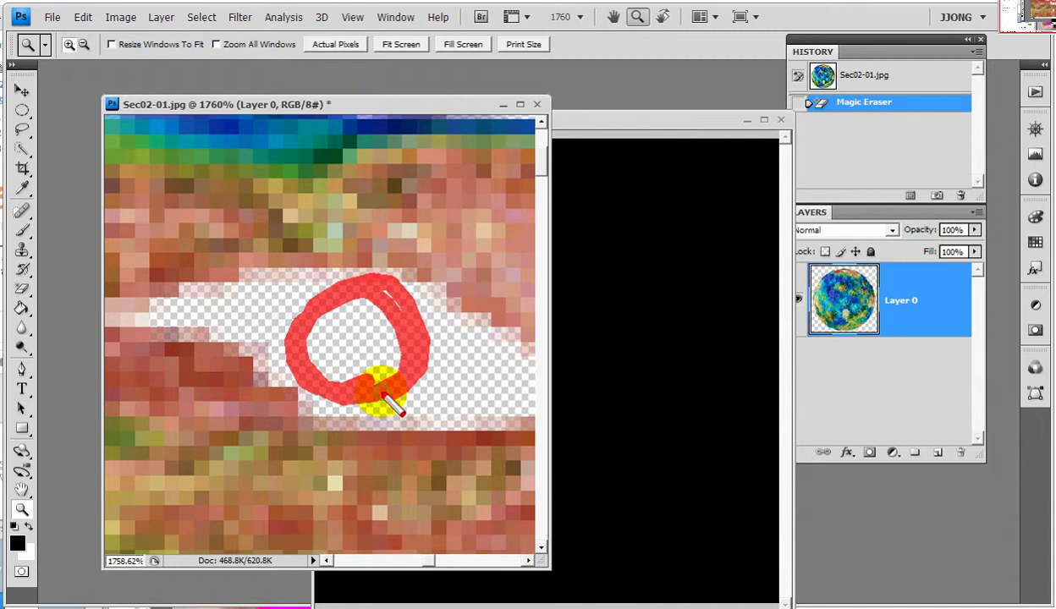
pyautogui.press('Escape')
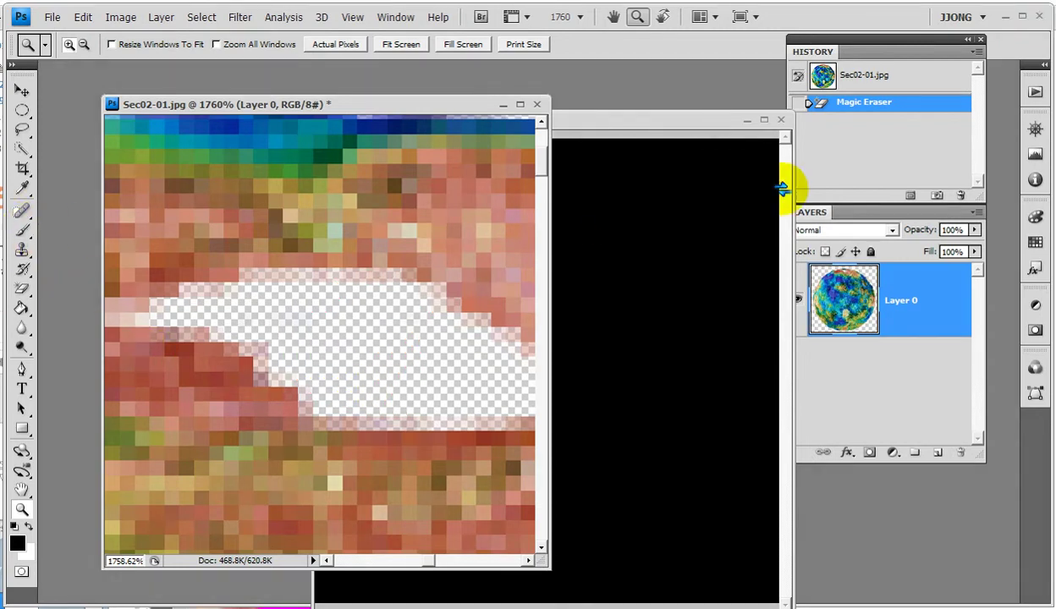
pyautogui.click(863, 76)
# Revert to the Sec02-01.jpg snapshot and turn Contiguous back on for the Magic Eraser at tolerance 30
pyautogui.hotkey('ctrl', 'alt', '0')
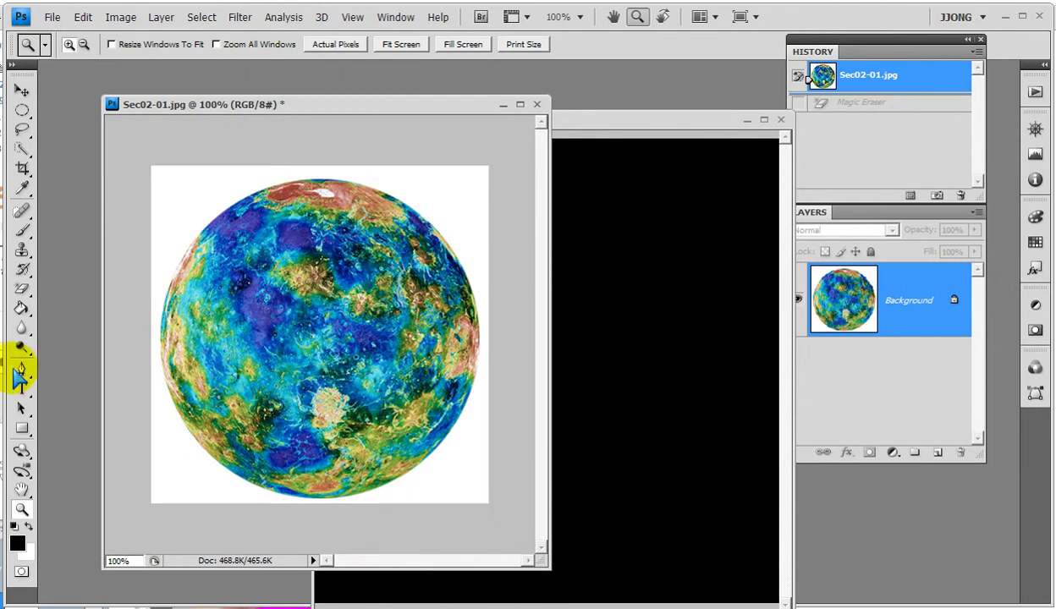
pyautogui.click(22, 289)
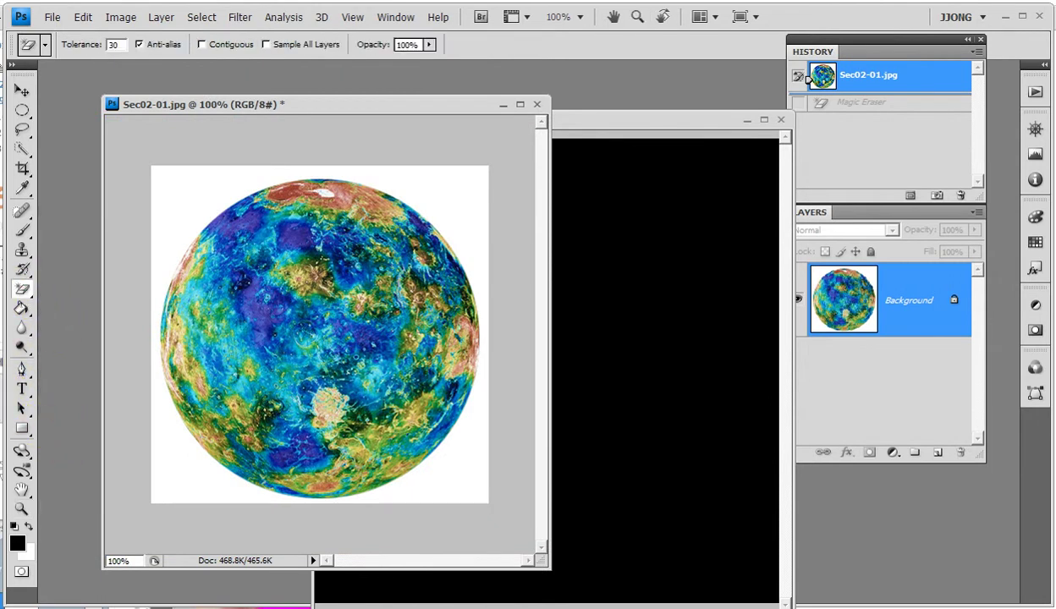
pyautogui.moveTo(2, 315); pyautogui.dragTo(89, 296)
pyautogui.moveTo(186, 66); pyautogui.dragTo(223, 87)
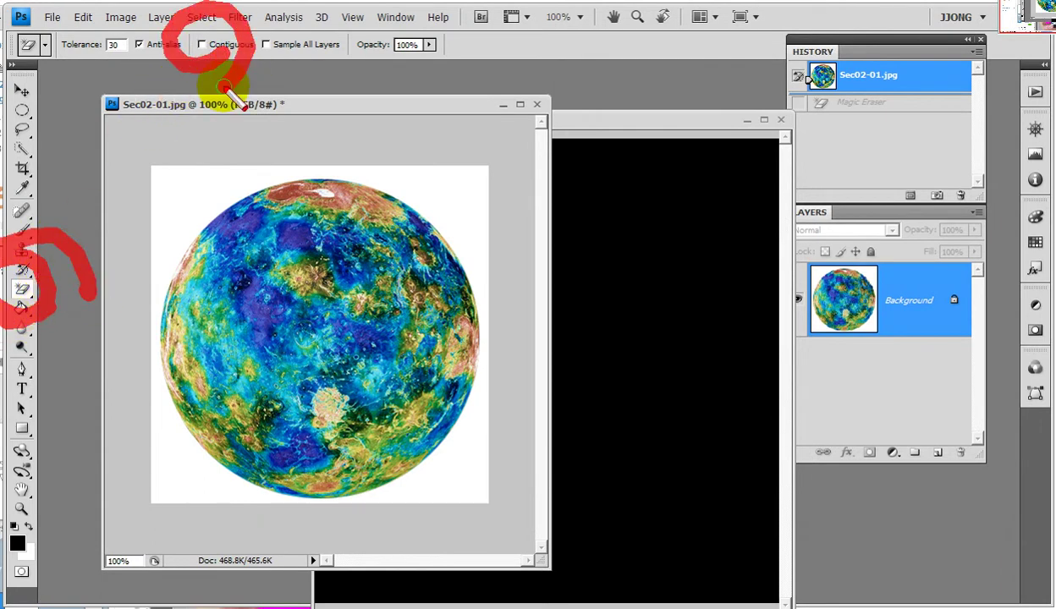
pyautogui.moveTo(195, 224); pyautogui.dragTo(212, 170)
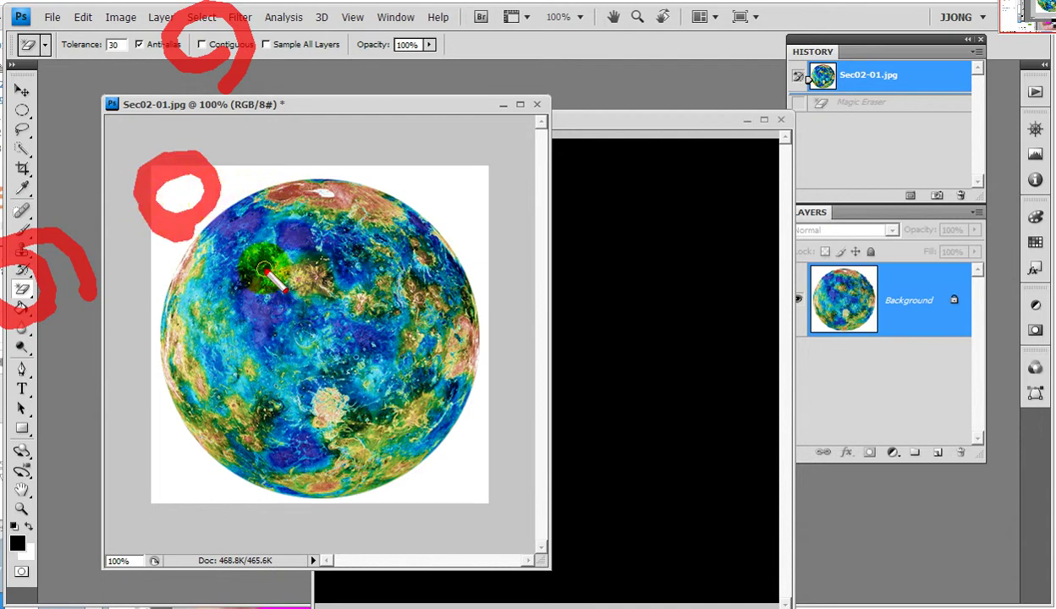
pyautogui.moveTo(332, 208); pyautogui.dragTo(344, 257)
pyautogui.moveTo(311, 357)
pyautogui.mouseDown()
pyautogui.moveTo(282, 315)
pyautogui.moveTo(348, 360)
pyautogui.moveTo(369, 349)
pyautogui.mouseUp()
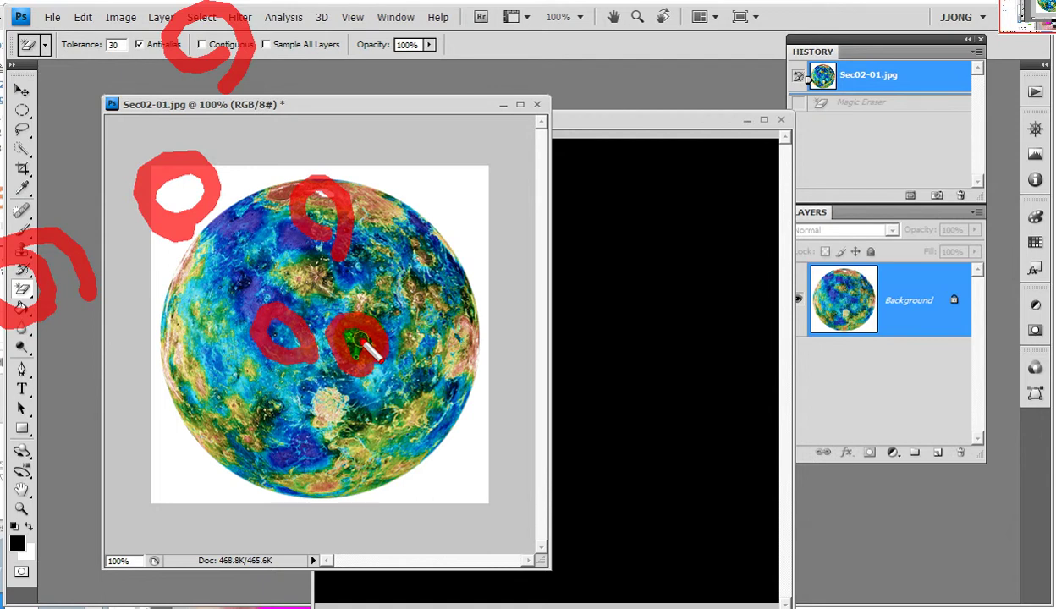
pyautogui.moveTo(349, 73)
pyautogui.mouseDown()
pyautogui.moveTo(365, 141)
pyautogui.moveTo(424, 99)
pyautogui.moveTo(462, 113)
pyautogui.moveTo(467, 103)
pyautogui.moveTo(500, 123)
pyautogui.moveTo(523, 160)
pyautogui.moveTo(533, 153)
pyautogui.moveTo(512, 200)
pyautogui.mouseUp()
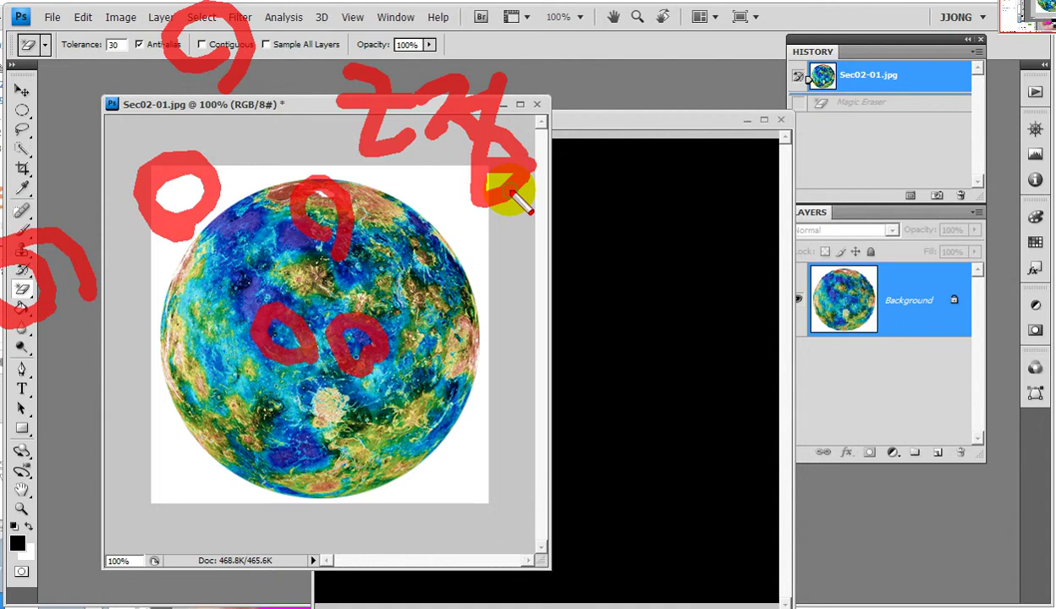
pyautogui.click(201, 44)
pyautogui.moveTo(217, 68)
pyautogui.mouseDown()
pyautogui.moveTo(200, 73)
pyautogui.moveTo(227, 83)
pyautogui.mouseUp()
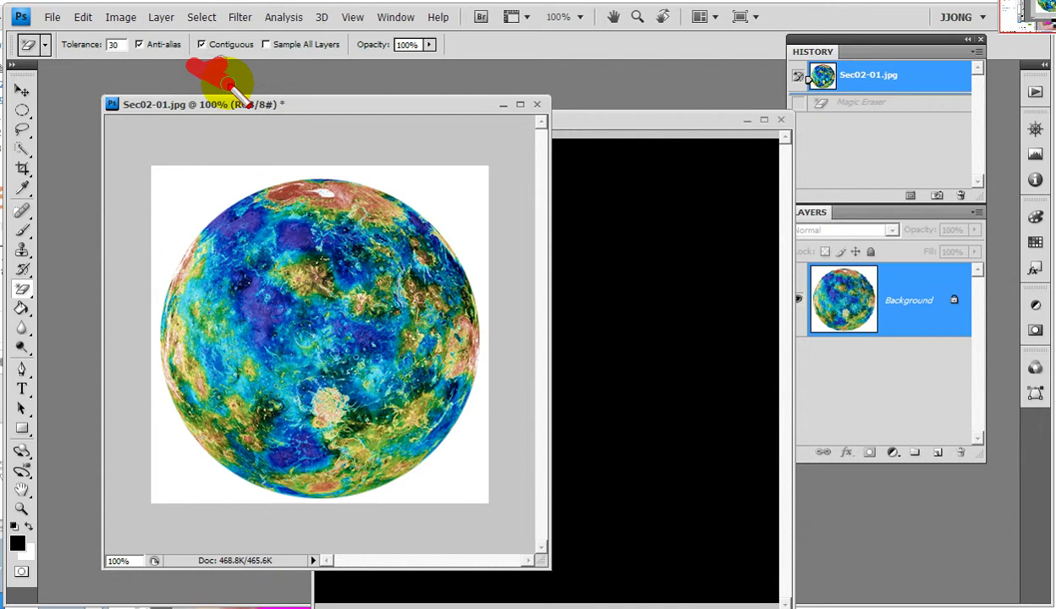
# Set Magic Eraser tolerance to 10 and zoom into the planet's upper-left edge
pyautogui.moveTo(318, 188)
pyautogui.mouseDown()
pyautogui.moveTo(314, 221)
pyautogui.moveTo(317, 204)
pyautogui.mouseUp()
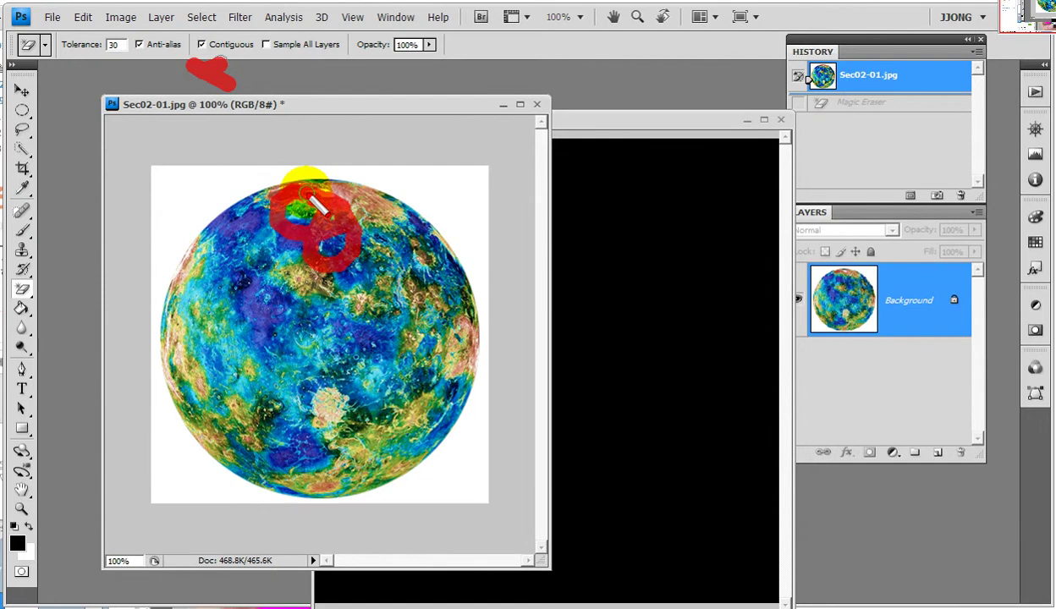
pyautogui.moveTo(188, 46)
pyautogui.mouseDown()
pyautogui.moveTo(188, 67)
pyautogui.moveTo(196, 58)
pyautogui.mouseUp()
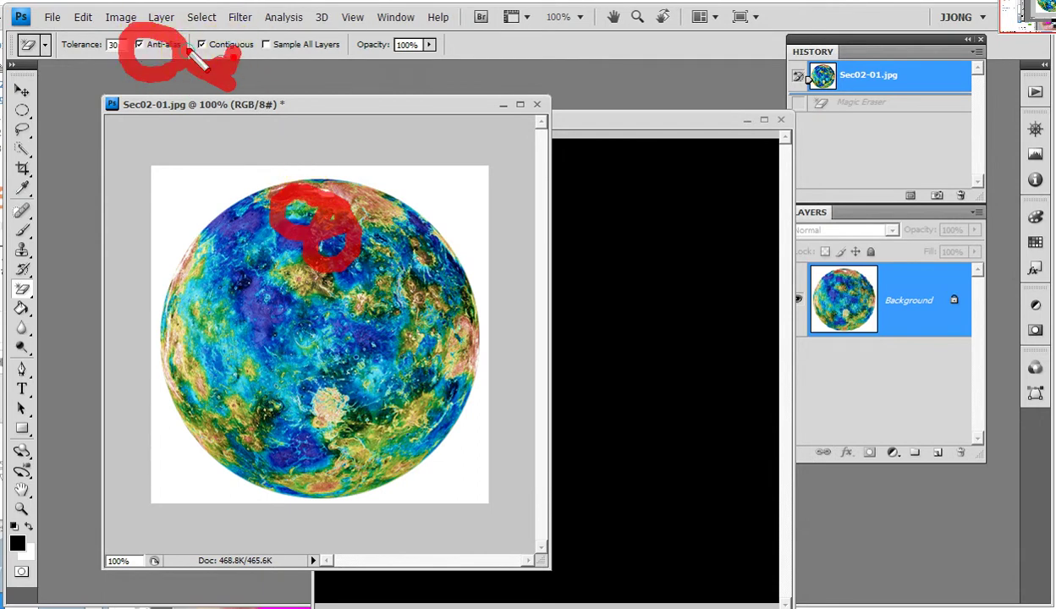
pyautogui.click(117, 44)
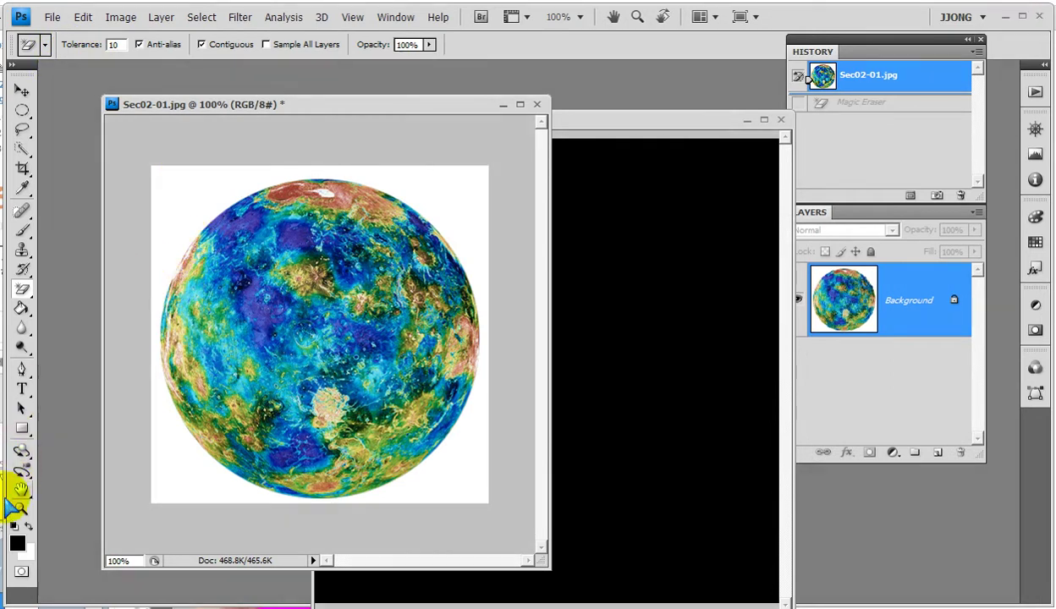
pyautogui.click(20, 507)
pyautogui.moveTo(146, 199); pyautogui.dragTo(263, 369)
# Erase the white background around the planet with the tolerance-10 Magic Eraser
pyautogui.moveTo(263, 208)
pyautogui.mouseDown()
pyautogui.moveTo(368, 215)
pyautogui.moveTo(360, 300)
pyautogui.moveTo(295, 430)
pyautogui.moveTo(144, 482)
pyautogui.mouseUp()
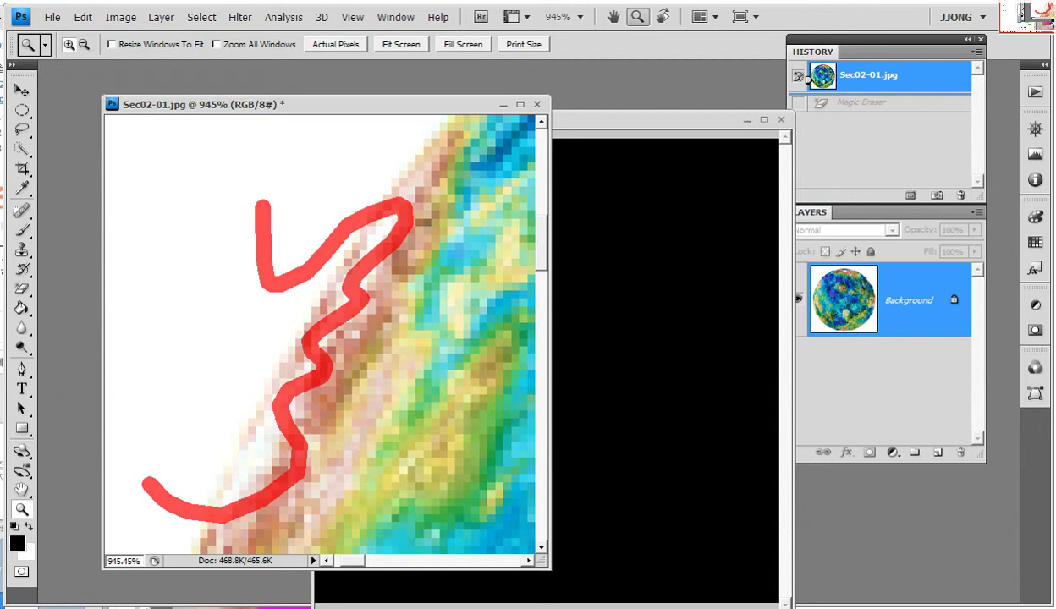
pyautogui.press('Escape')
pyautogui.click(23, 288)
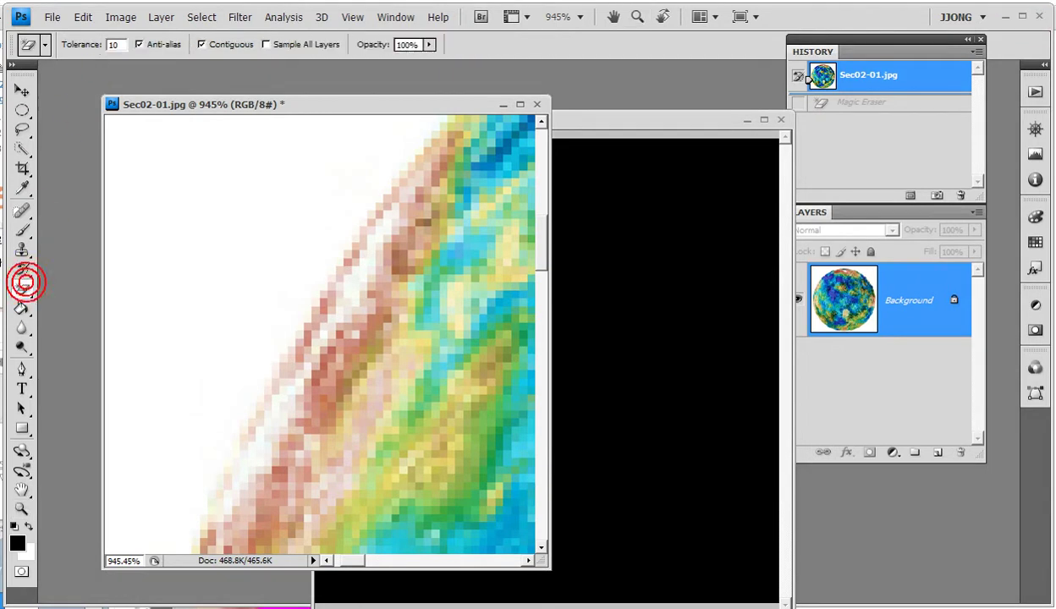
pyautogui.click(168, 196)
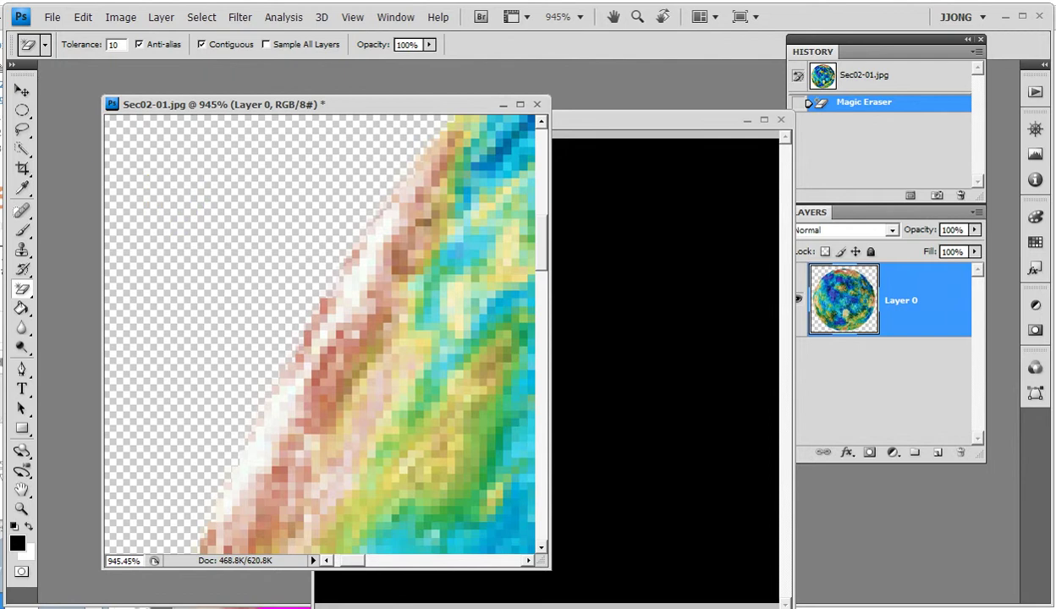
# Drag the planet layer with the Move tool into the black Untitled-1 document
pyautogui.click(23, 90)
pyautogui.moveTo(378, 403); pyautogui.dragTo(611, 359)
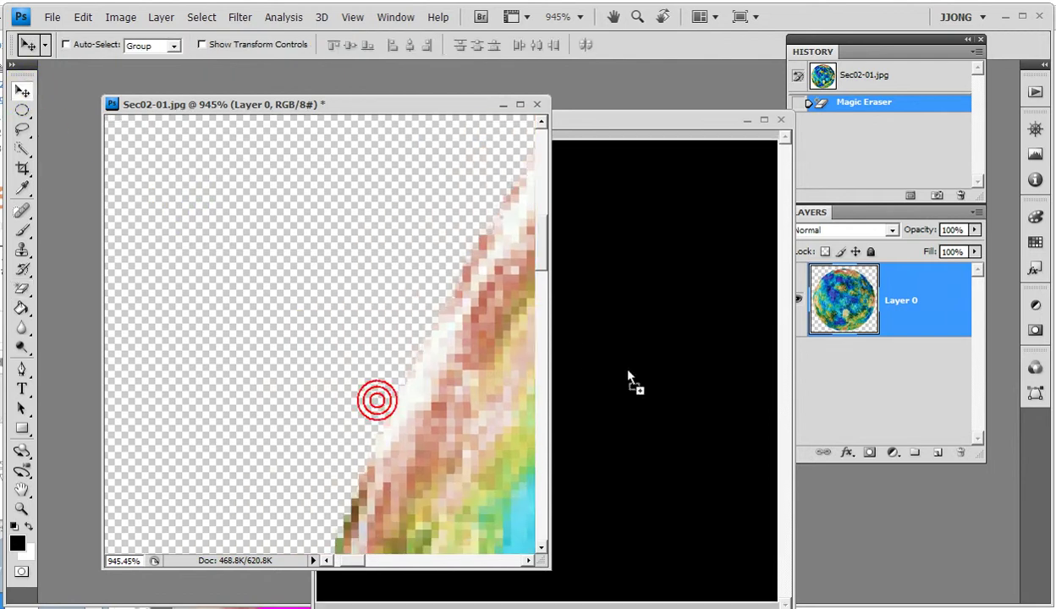
pyautogui.click(230, 104)
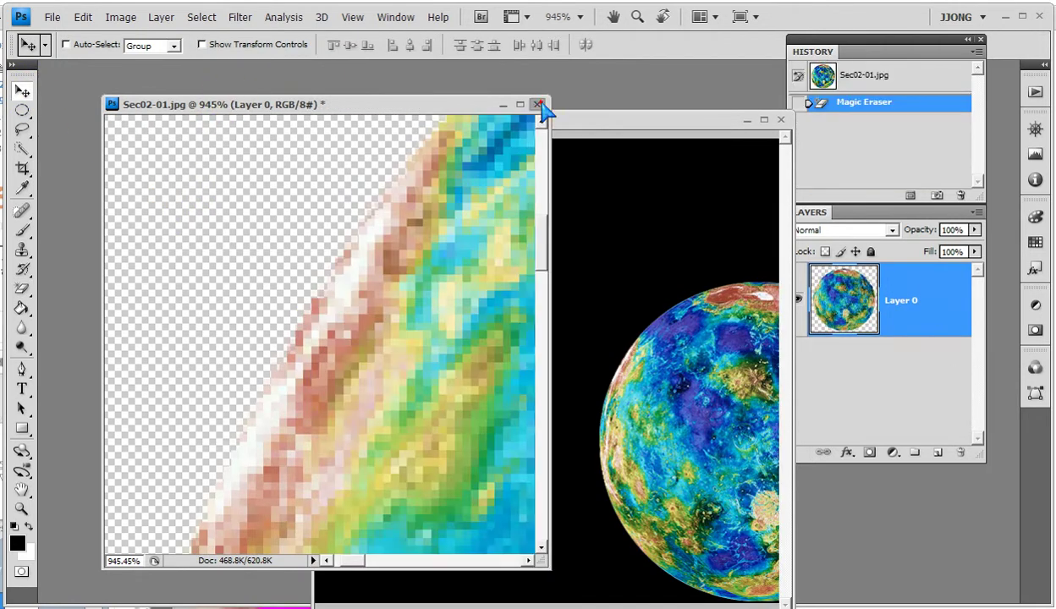
pyautogui.click(537, 104)
# Close Sec02-01.jpg without saving and move the planet roughly to the canvas centre
pyautogui.click(531, 237)
pyautogui.moveTo(513, 119); pyautogui.dragTo(277, 96)
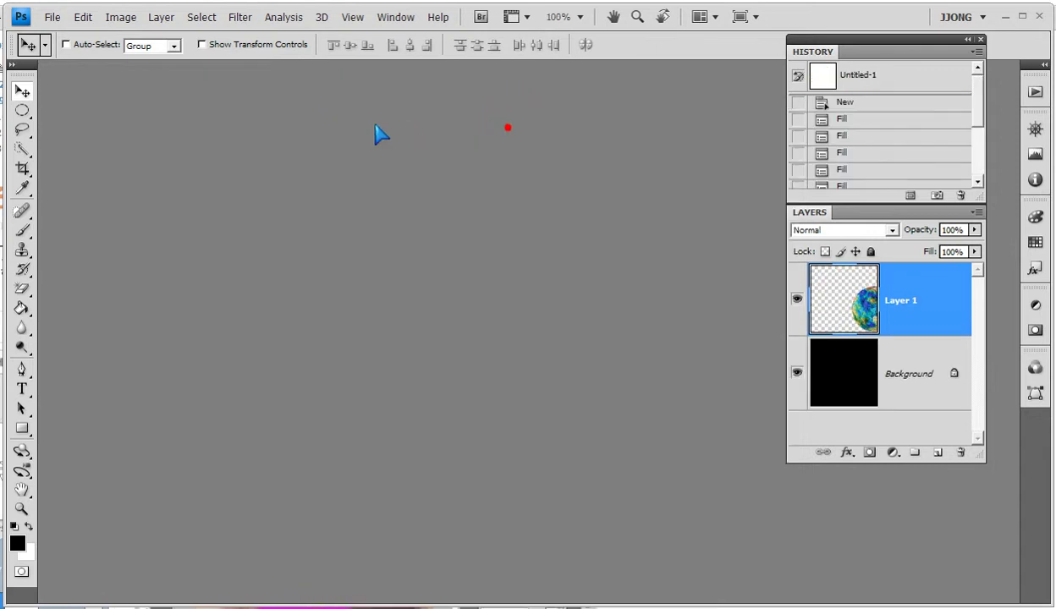
pyautogui.moveTo(463, 403); pyautogui.dragTo(240, 324)
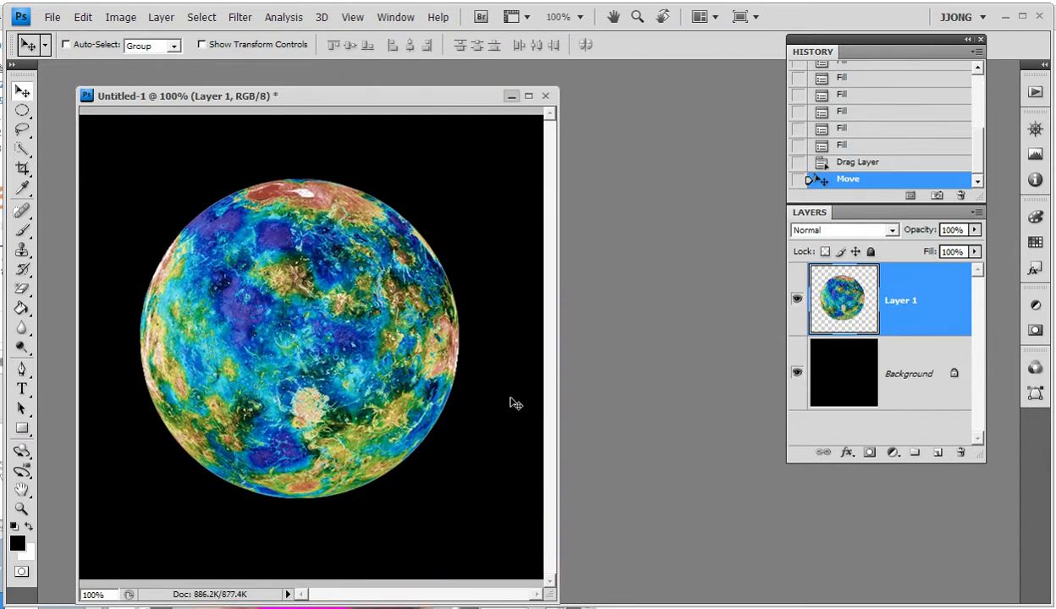
# Resize the Untitled-1 window and fine-tune the planet's centred position
pyautogui.moveTo(552, 593); pyautogui.dragTo(643, 597)
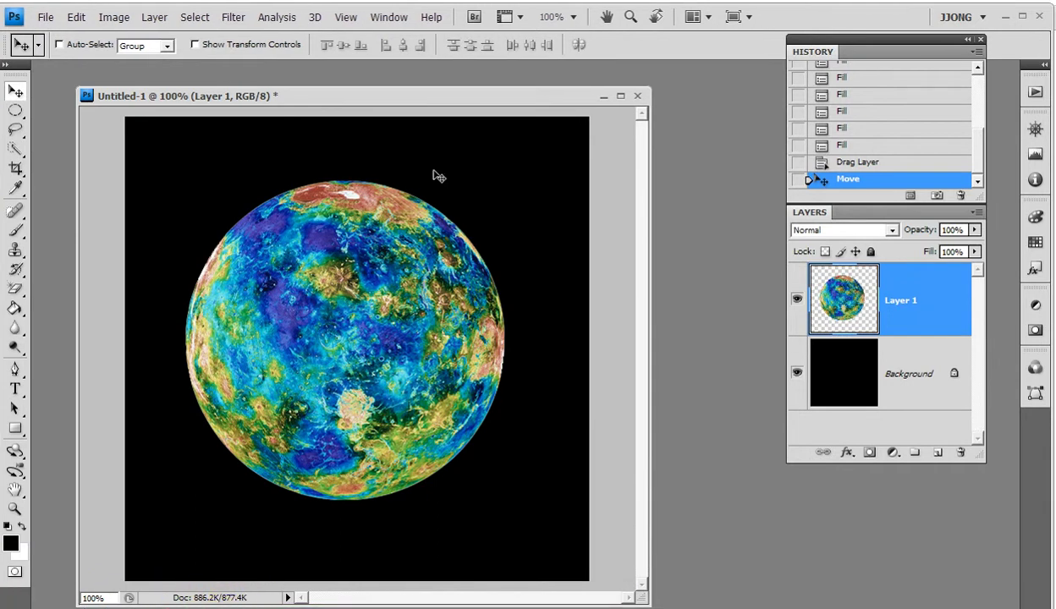
pyautogui.moveTo(478, 99); pyautogui.dragTo(546, 95)
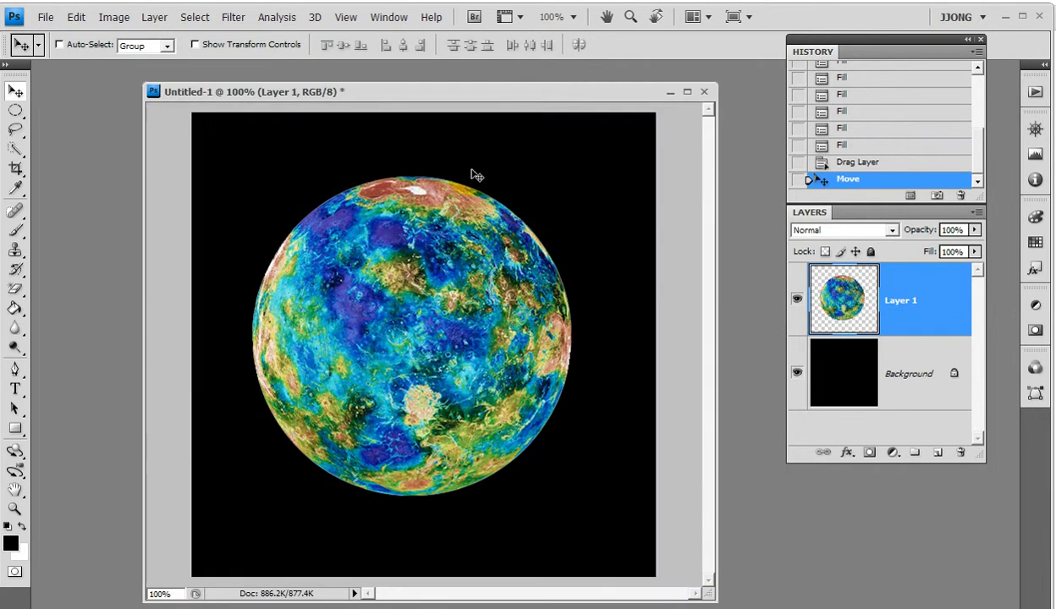
pyautogui.moveTo(709, 593); pyautogui.dragTo(689, 593)
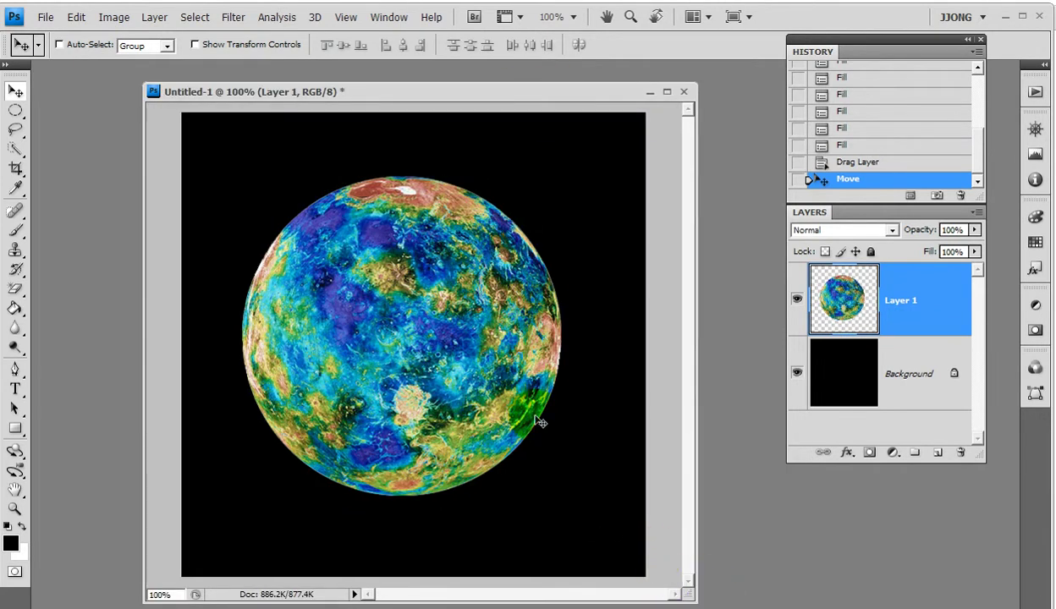
pyautogui.moveTo(432, 354); pyautogui.dragTo(445, 359)
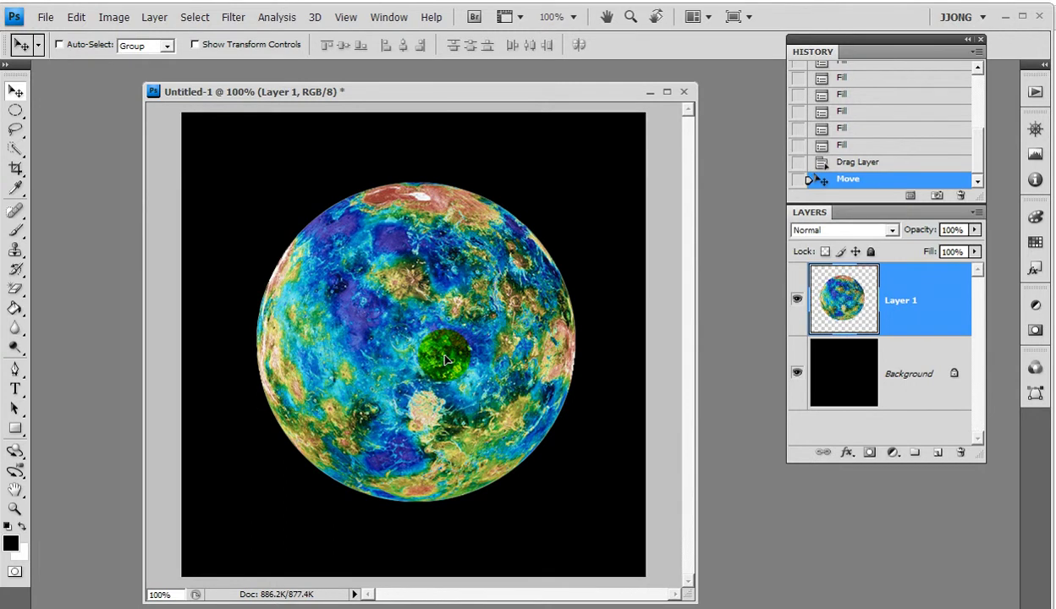
pyautogui.moveTo(445, 360); pyautogui.dragTo(447, 362)
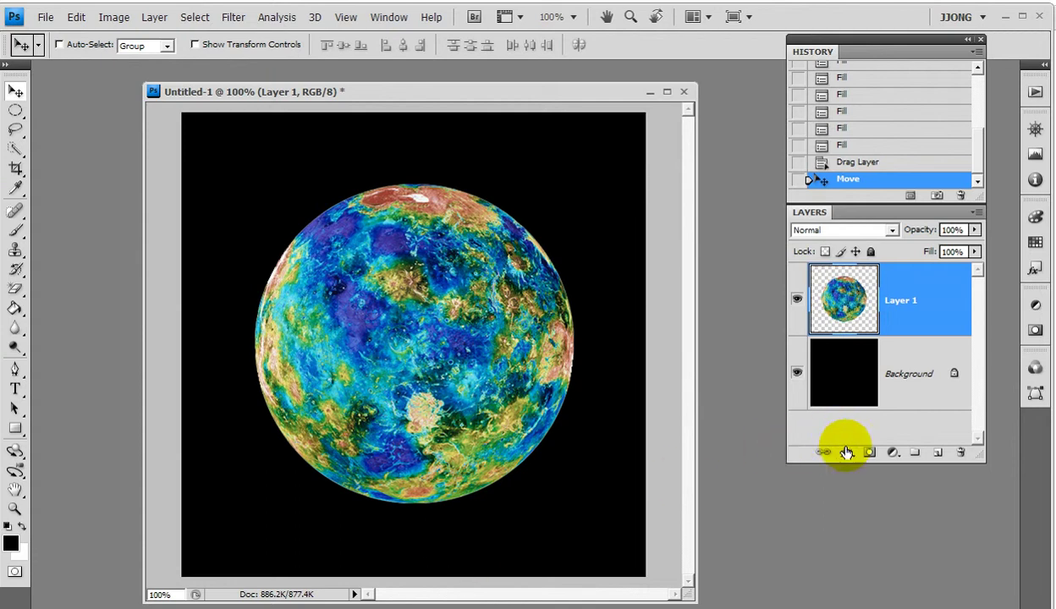
# Bring up the fx layer-style menu for Layer 1 in the Layers panel
pyautogui.moveTo(842, 440); pyautogui.dragTo(785, 478)
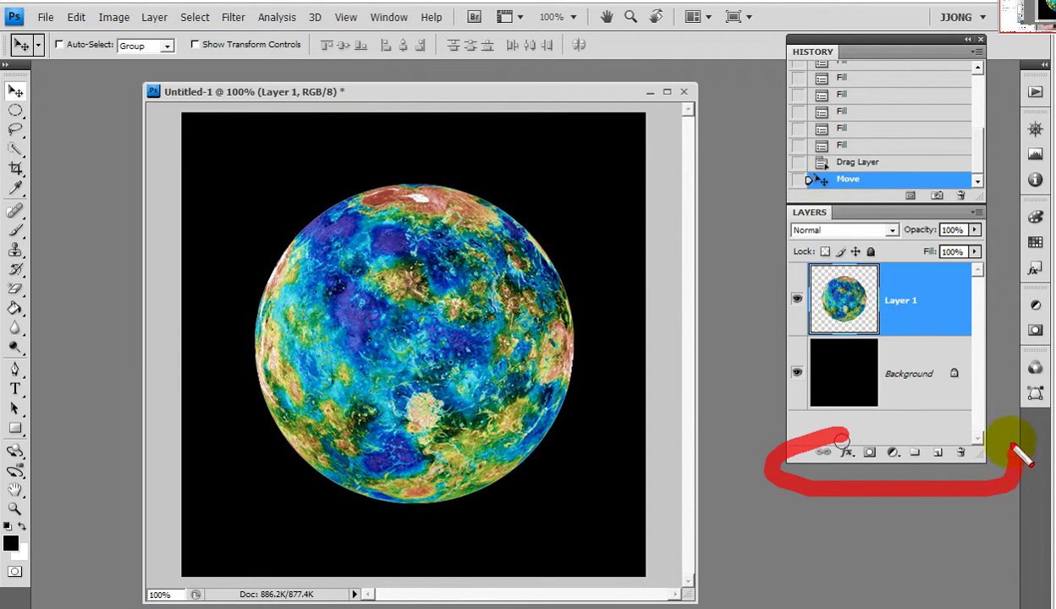
pyautogui.moveTo(785, 478); pyautogui.dragTo(833, 427)
pyautogui.moveTo(872, 526); pyautogui.dragTo(895, 588)
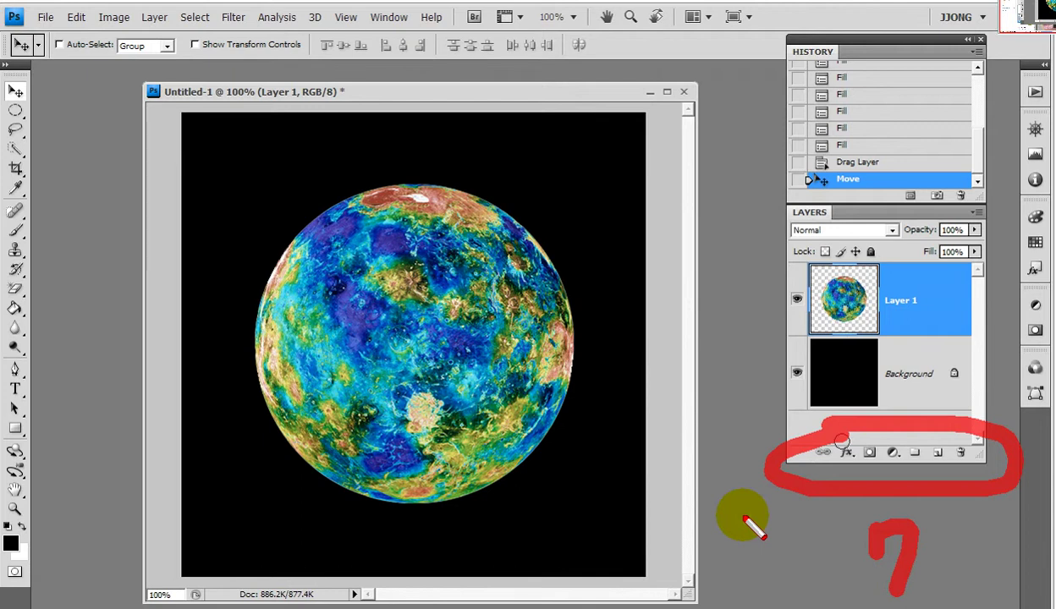
pyautogui.click(847, 453)
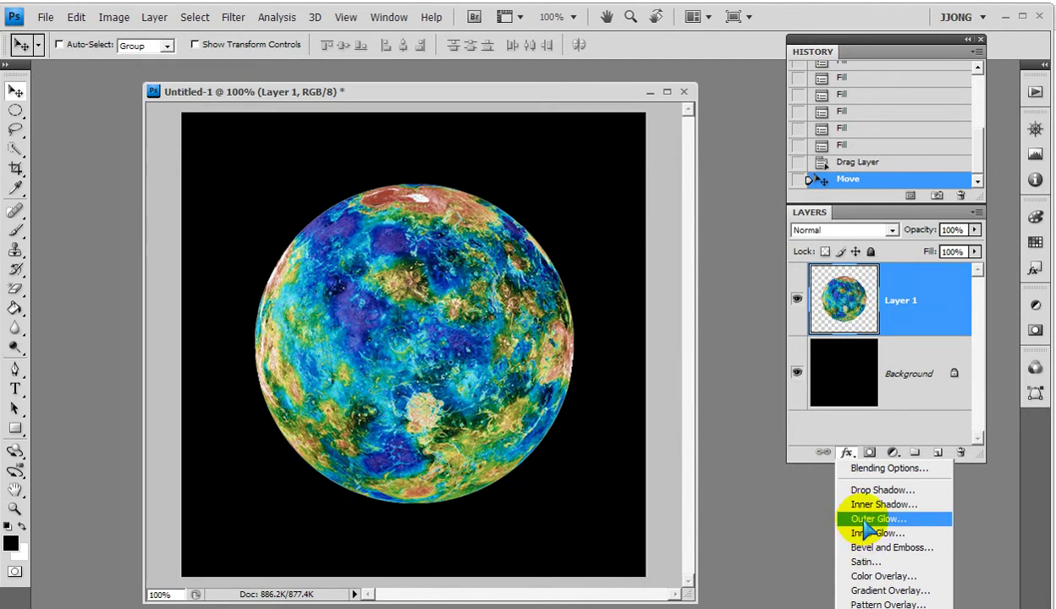
# Add a pale yellow Outer Glow about 49 px wide and bring up its colour picker
pyautogui.click(865, 519)
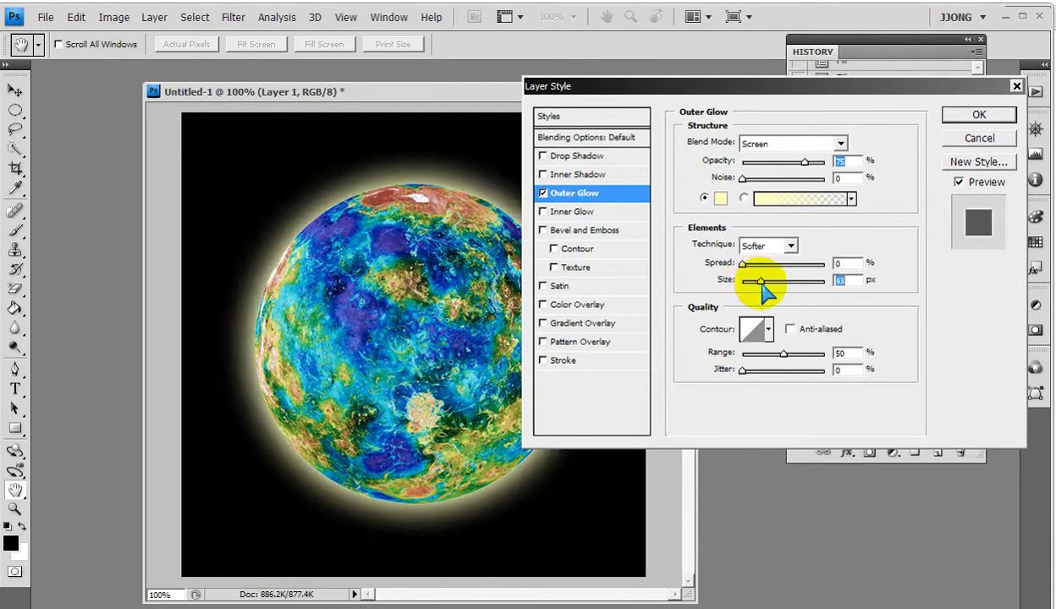
pyautogui.moveTo(747, 283); pyautogui.dragTo(791, 319)
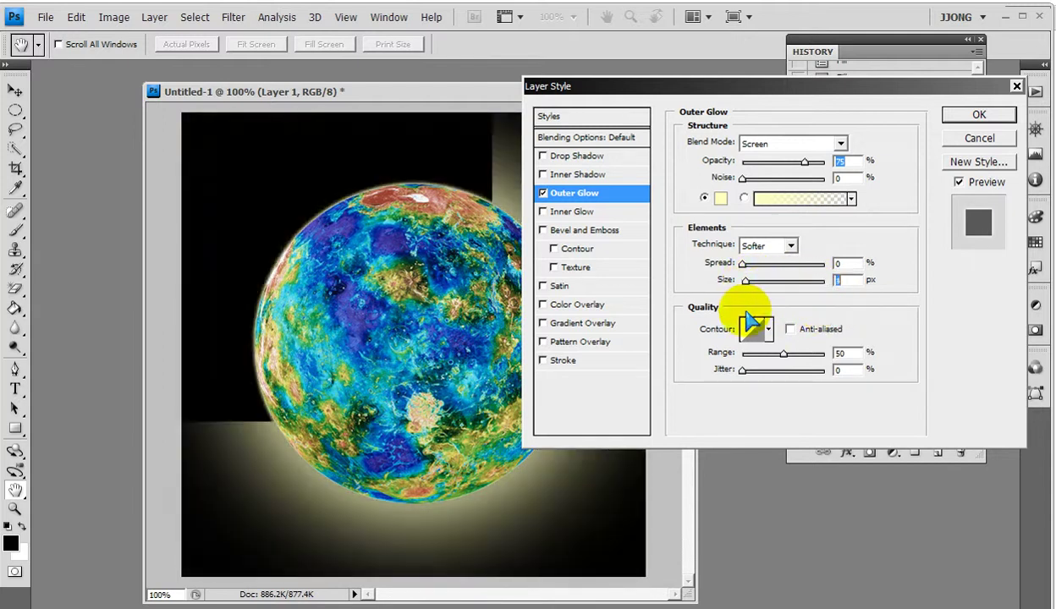
pyautogui.moveTo(791, 319); pyautogui.dragTo(841, 320)
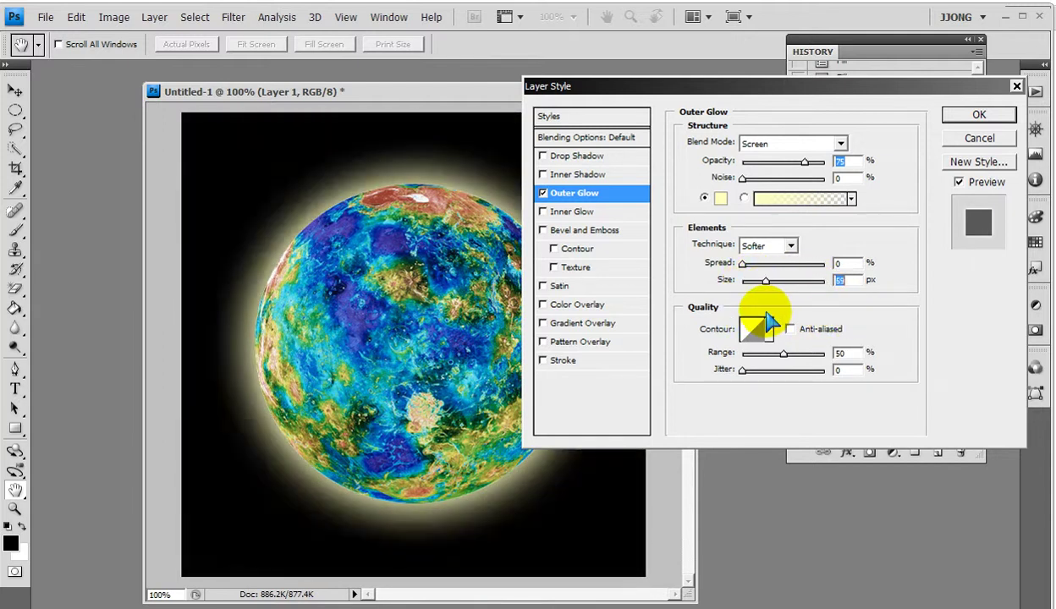
pyautogui.moveTo(843, 324); pyautogui.dragTo(766, 313)
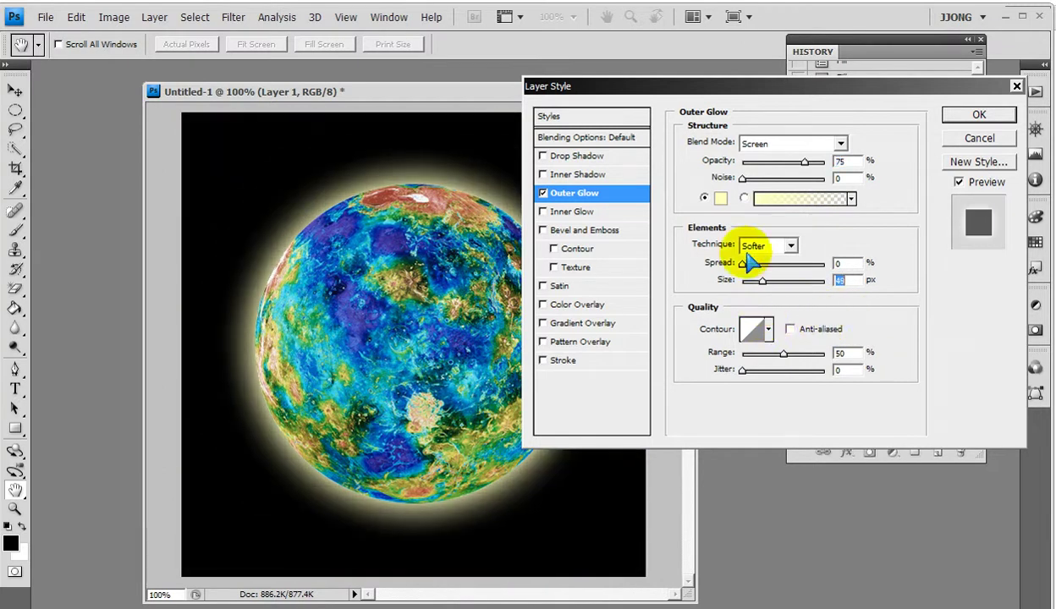
pyautogui.hotkey('ctrl', '2')
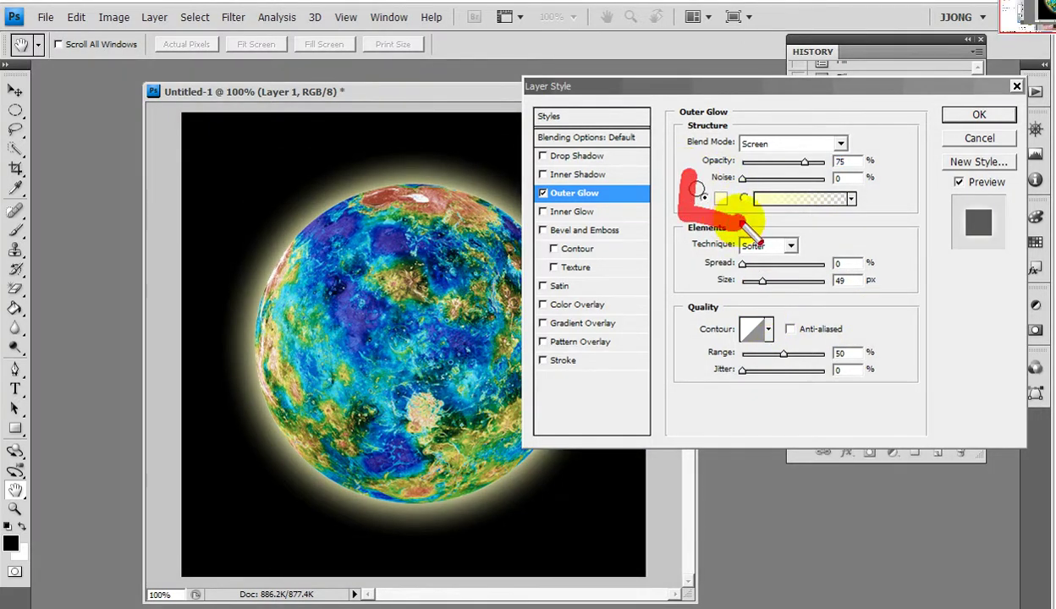
pyautogui.moveTo(699, 188); pyautogui.dragTo(673, 182)
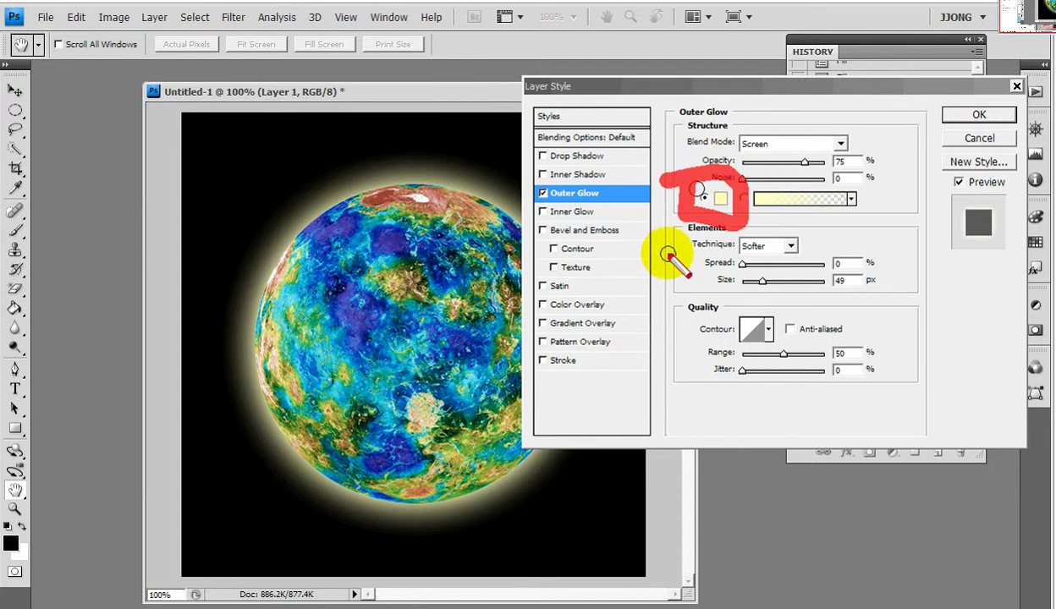
pyautogui.click(720, 198)
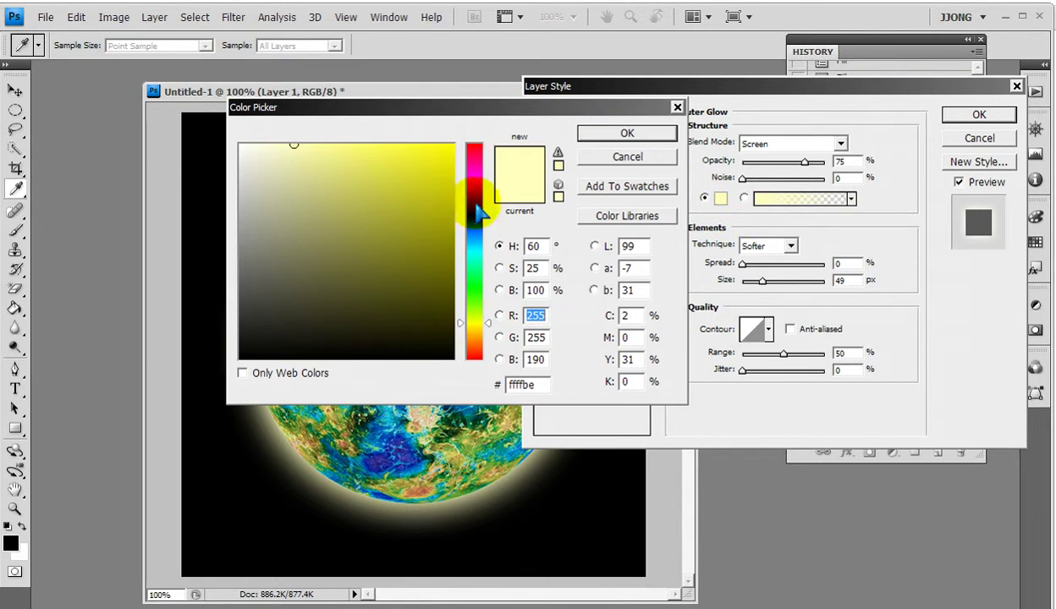
# Pick red (ff0024) as the Outer Glow colour and confirm the Color Picker
pyautogui.click(480, 193)
pyautogui.moveTo(412, 165); pyautogui.dragTo(537, 129)
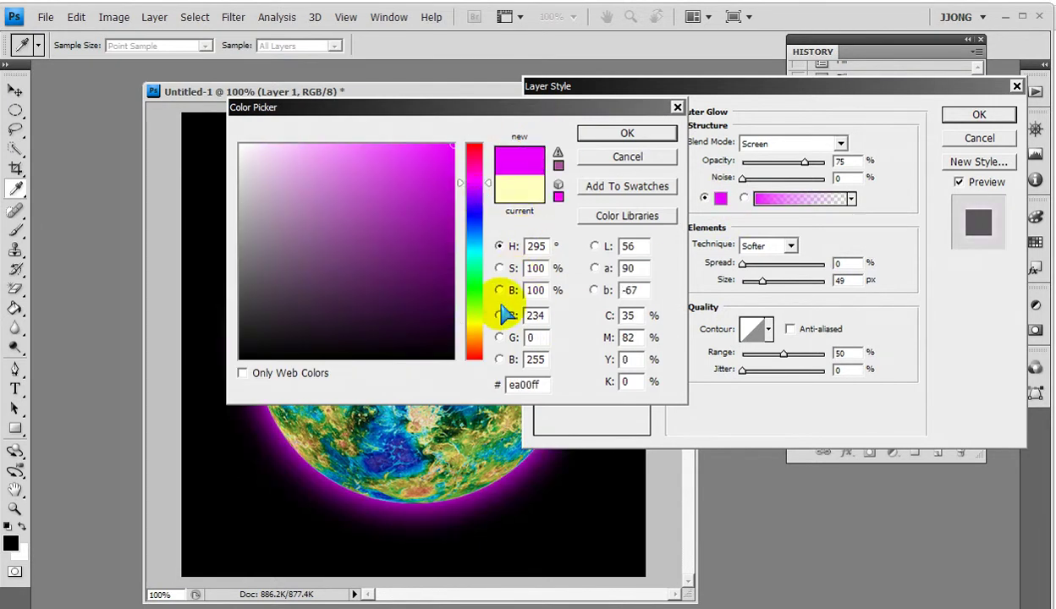
pyautogui.click(481, 336)
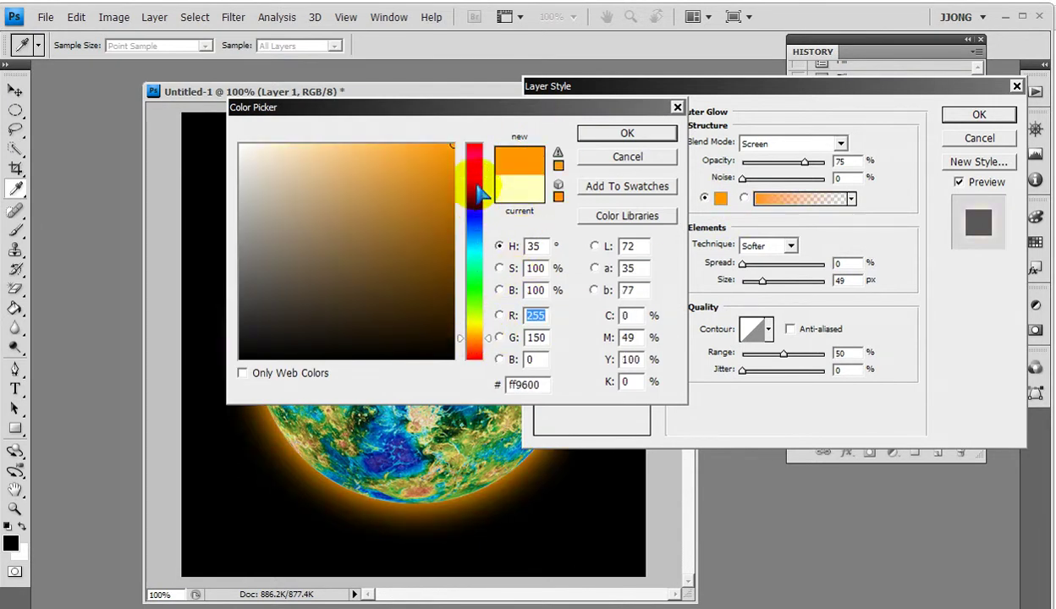
pyautogui.click(482, 146)
pyautogui.click(474, 150)
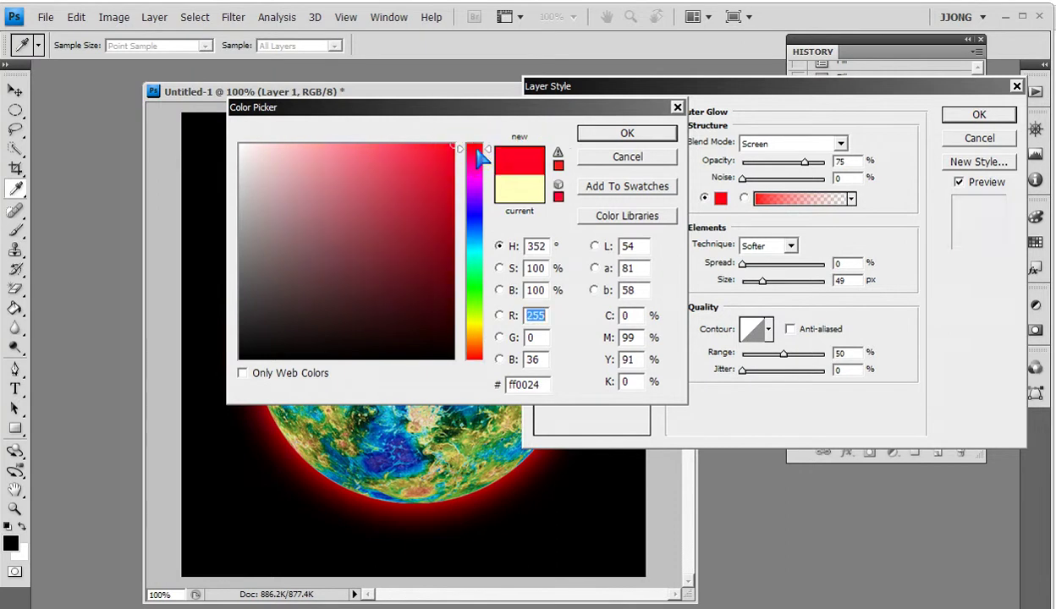
pyautogui.click(597, 135)
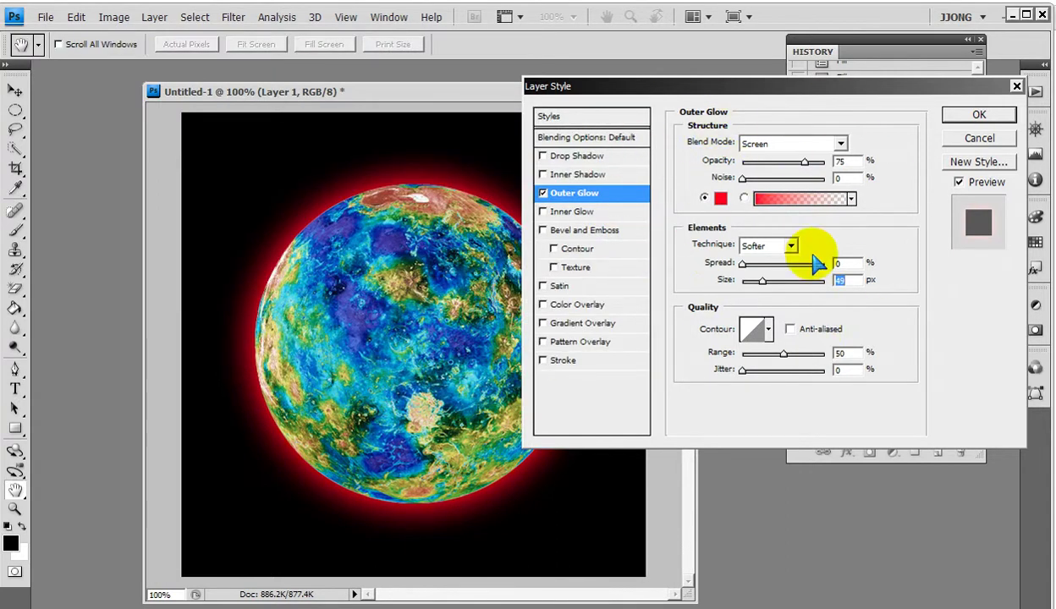
# Confirm the Layer Style dialog so Layer 1 gets the red Outer Glow effect
pyautogui.click(973, 115)
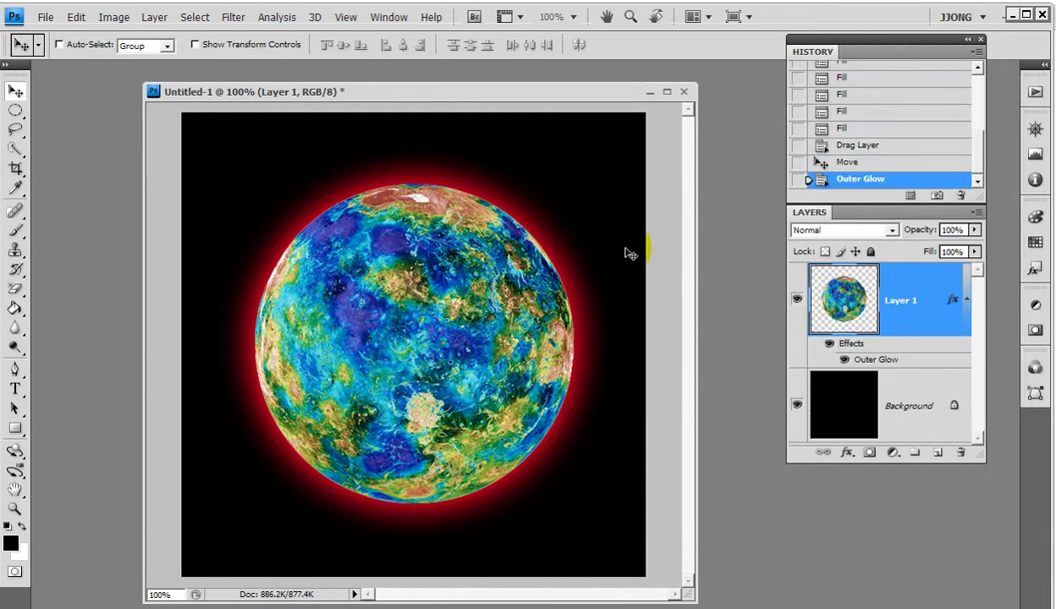
pyautogui.moveTo(876, 386)
pyautogui.mouseDown()
pyautogui.moveTo(796, 380)
pyautogui.moveTo(896, 294)
pyautogui.moveTo(884, 387)
pyautogui.mouseUp()
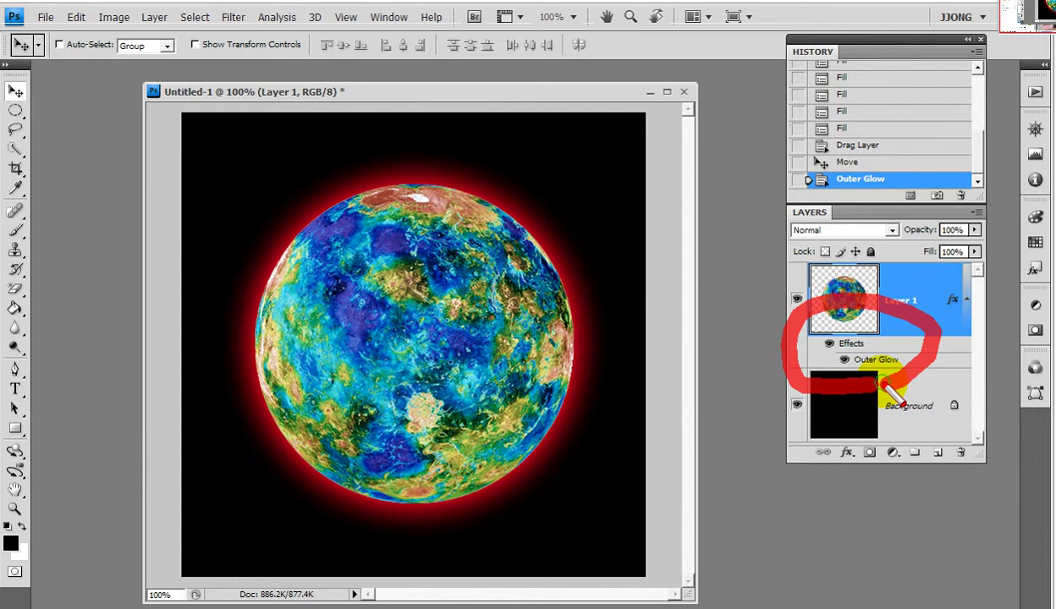